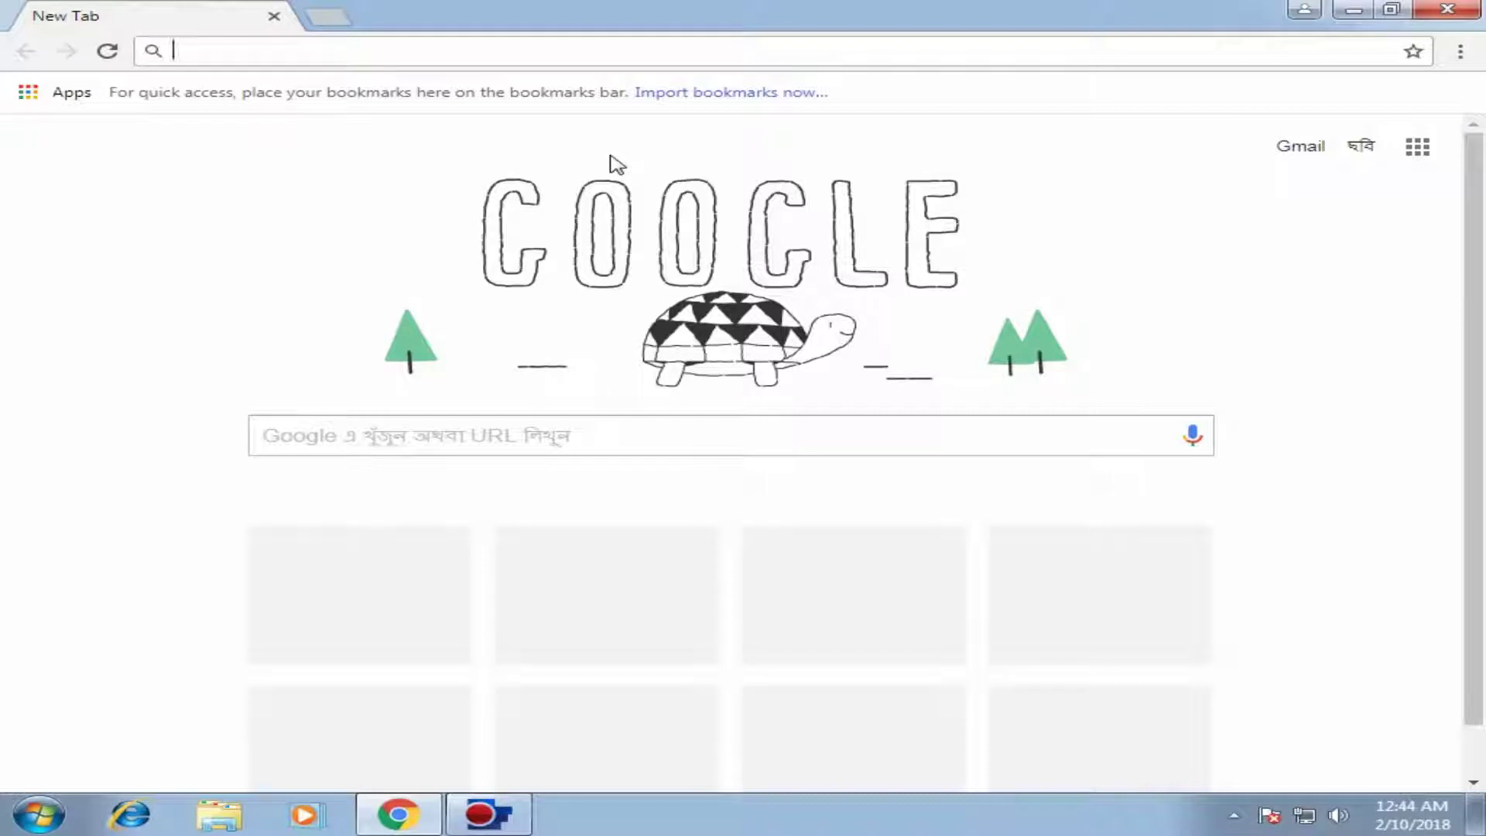
Step: Go to the wordpress.org website
{"action": "type", "text": "www"}
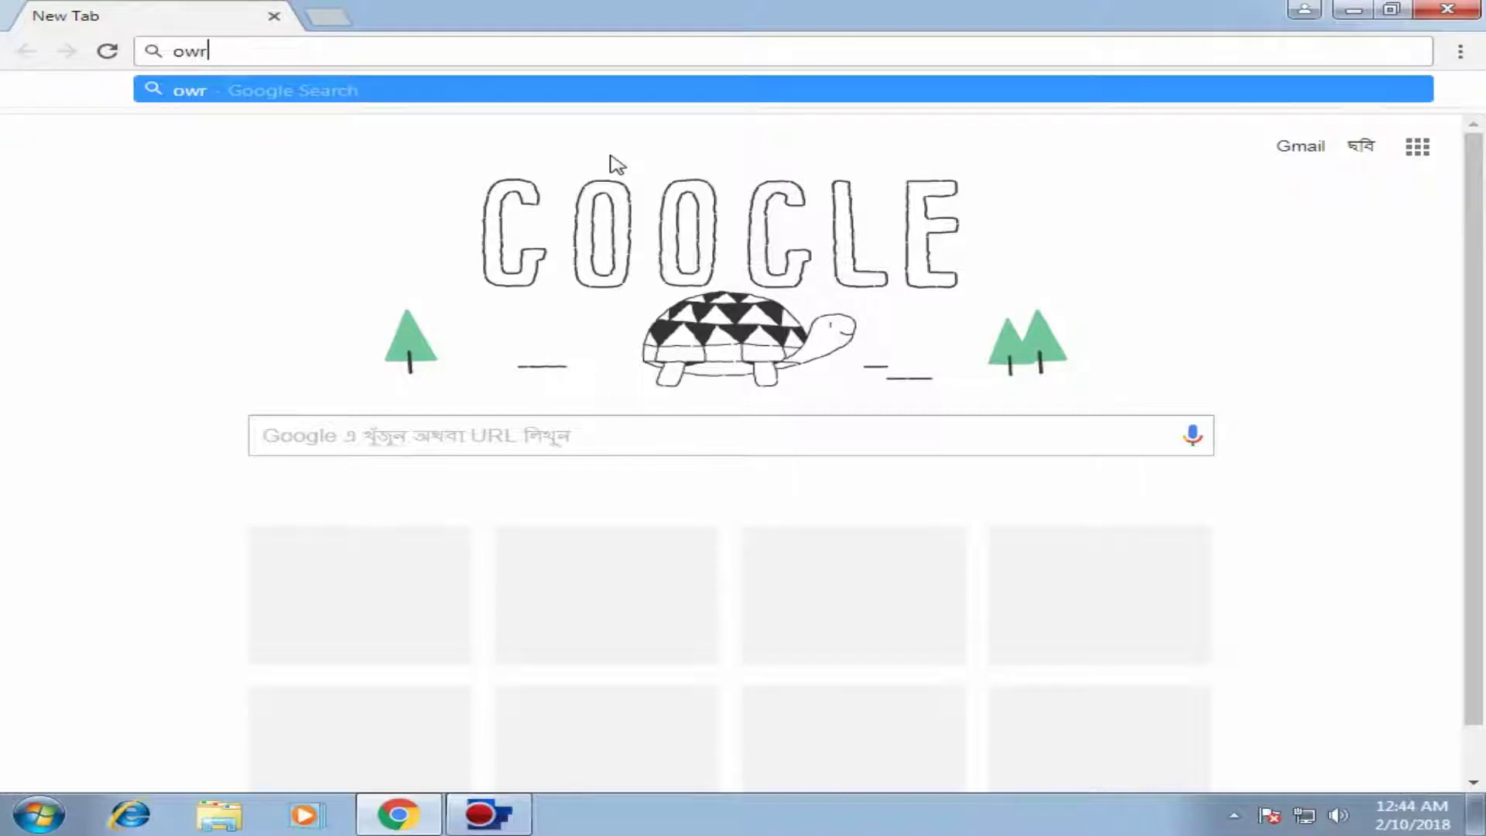
{"action": "key", "text": "BackSpace"}
{"action": "key", "text": "BackSpace"}
{"action": "key", "text": "BackSpace"}
{"action": "type", "text": "wordp"}
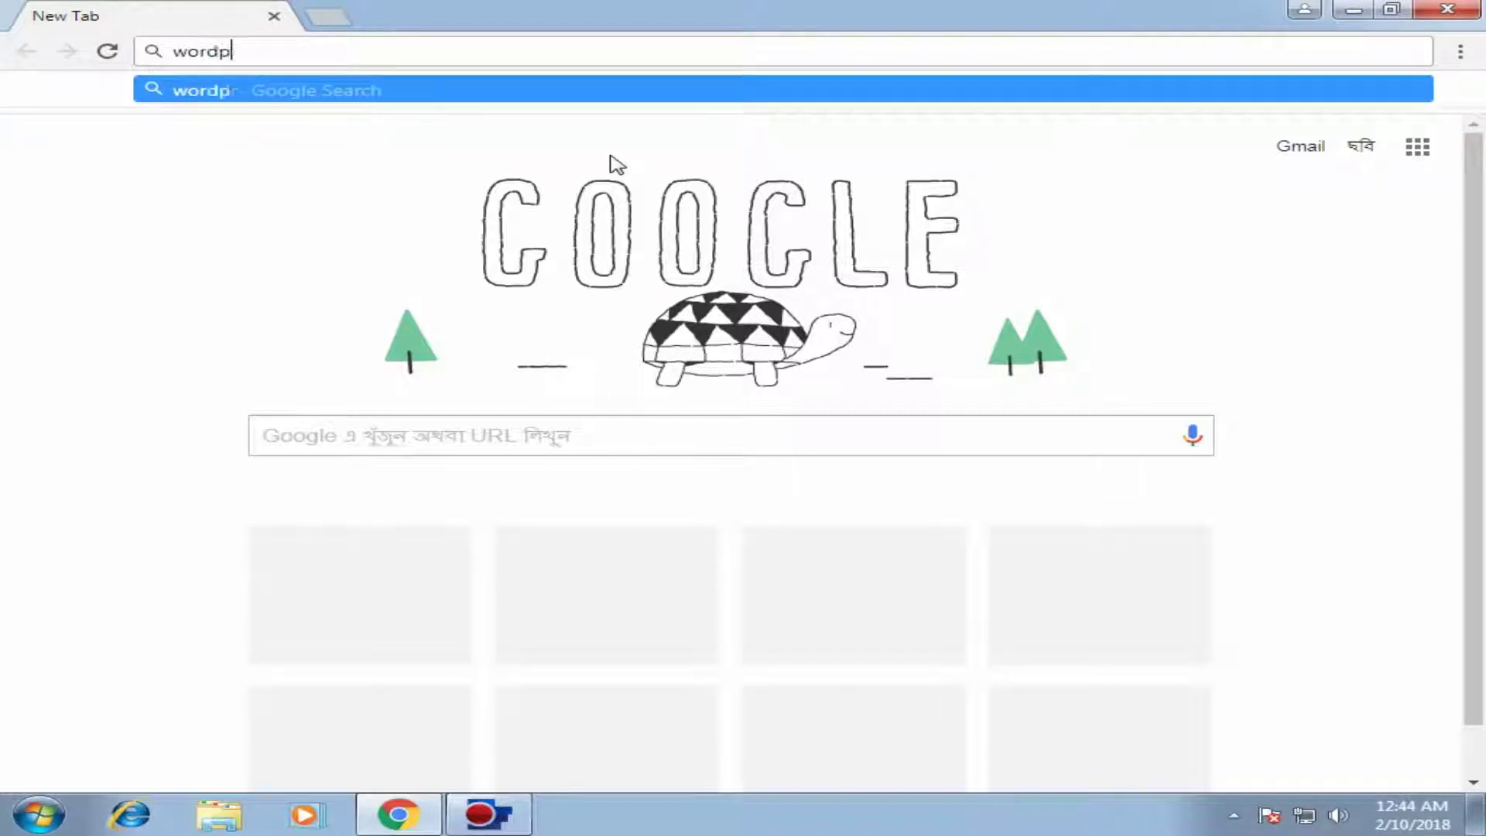
{"action": "type", "text": "ress.org"}
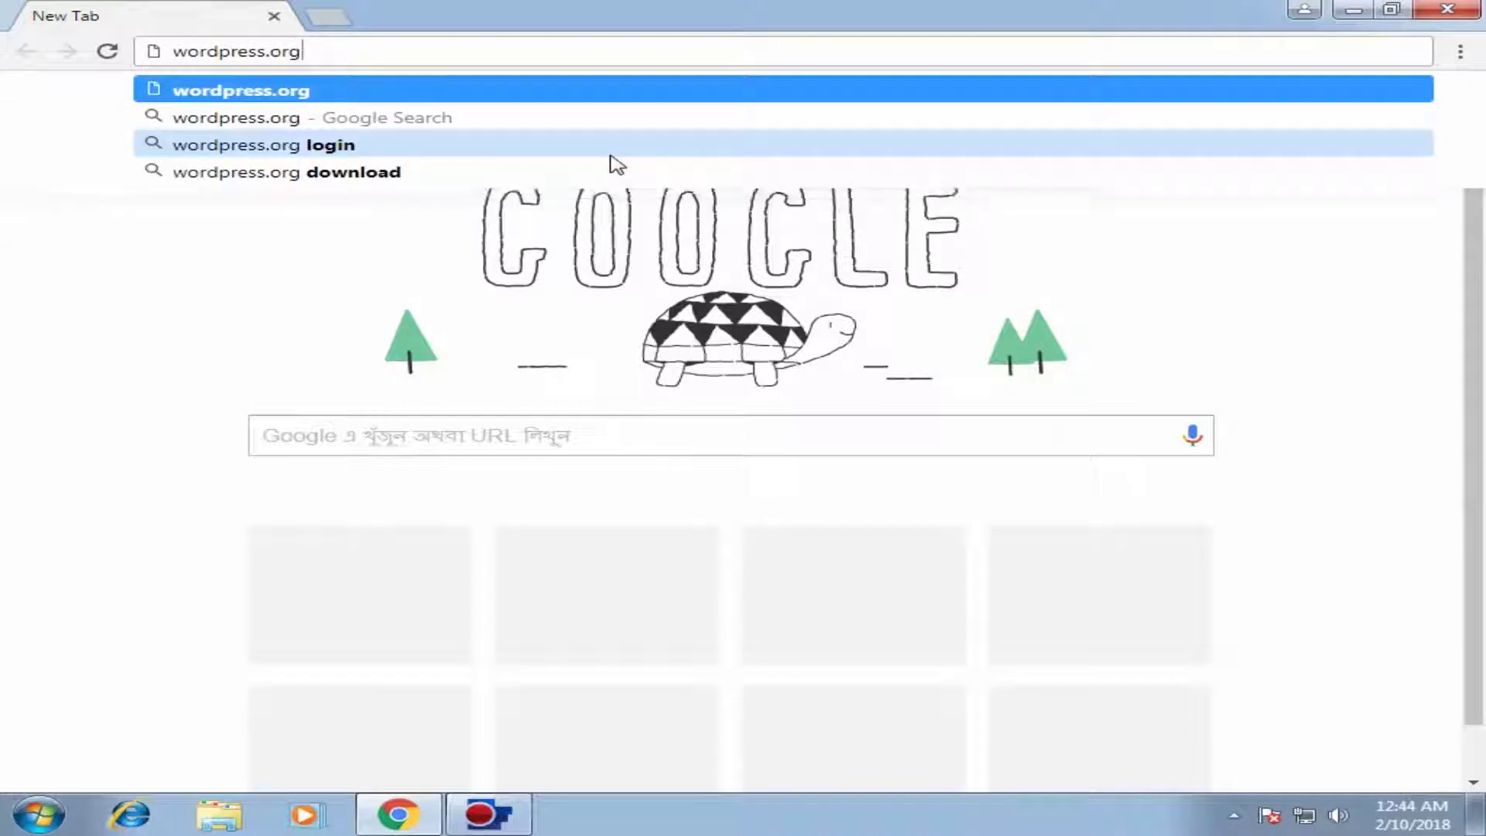
{"action": "key", "text": "Return"}
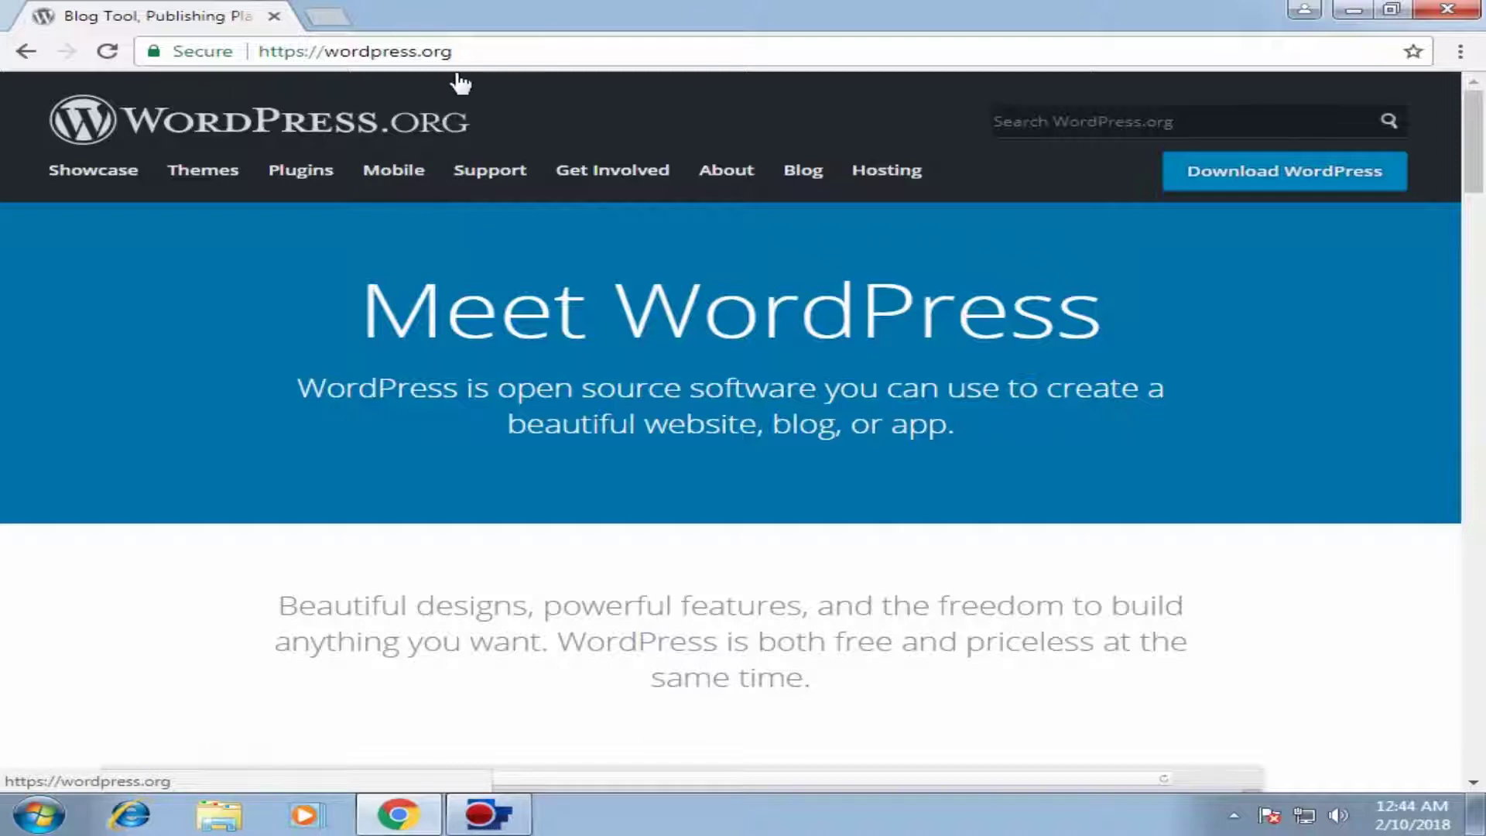
Step: Download the WordPress 4.9.4 zip package from the download page
{"action": "left_click", "coordinate": [1308, 181]}
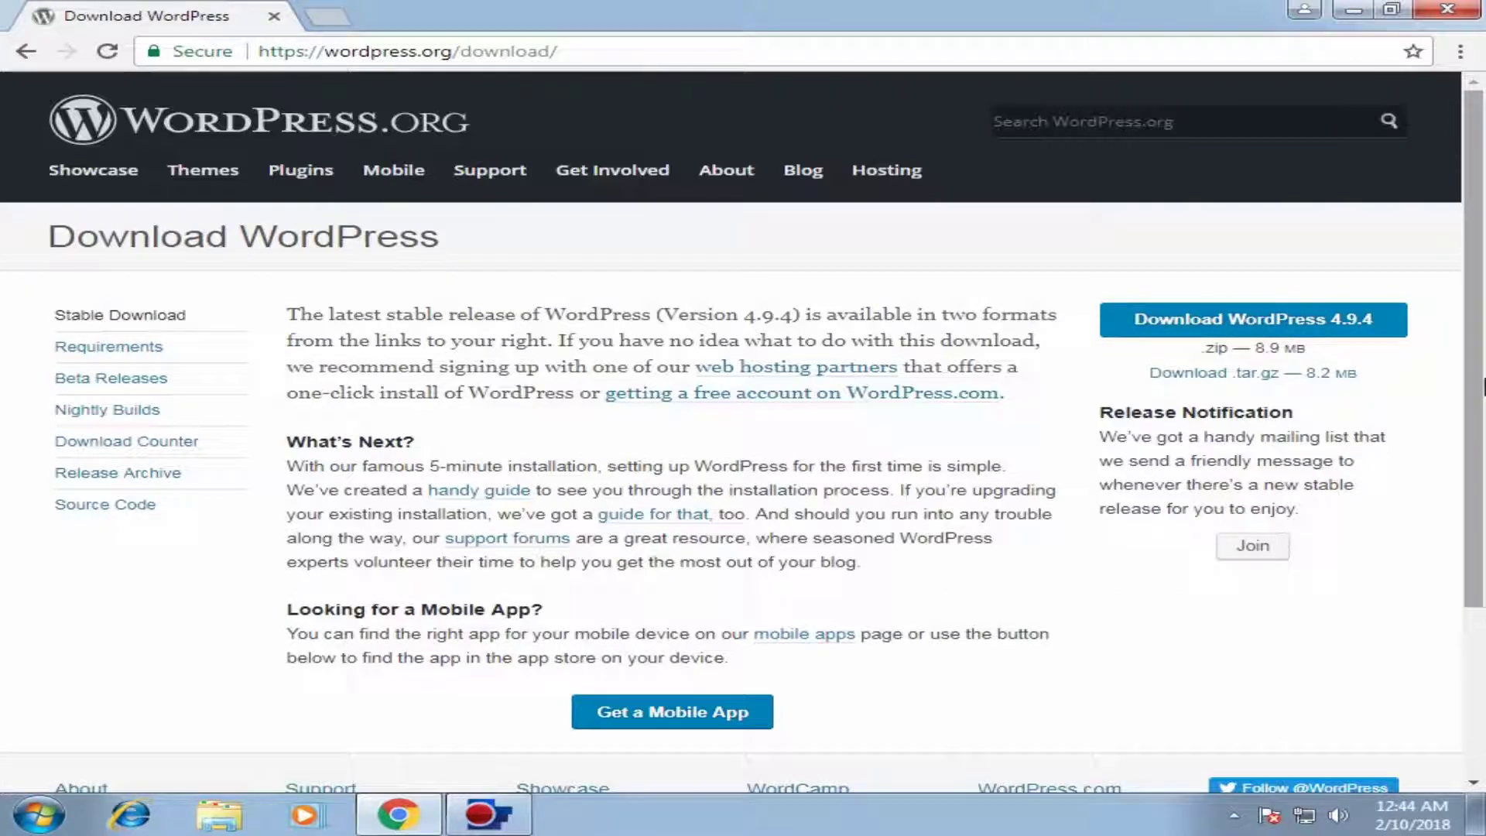
{"action": "scroll", "coordinate": [1482, 387], "scroll_direction": "down", "scroll_amount": 1}
{"action": "scroll", "coordinate": [1482, 387], "scroll_direction": "down", "scroll_amount": 1}
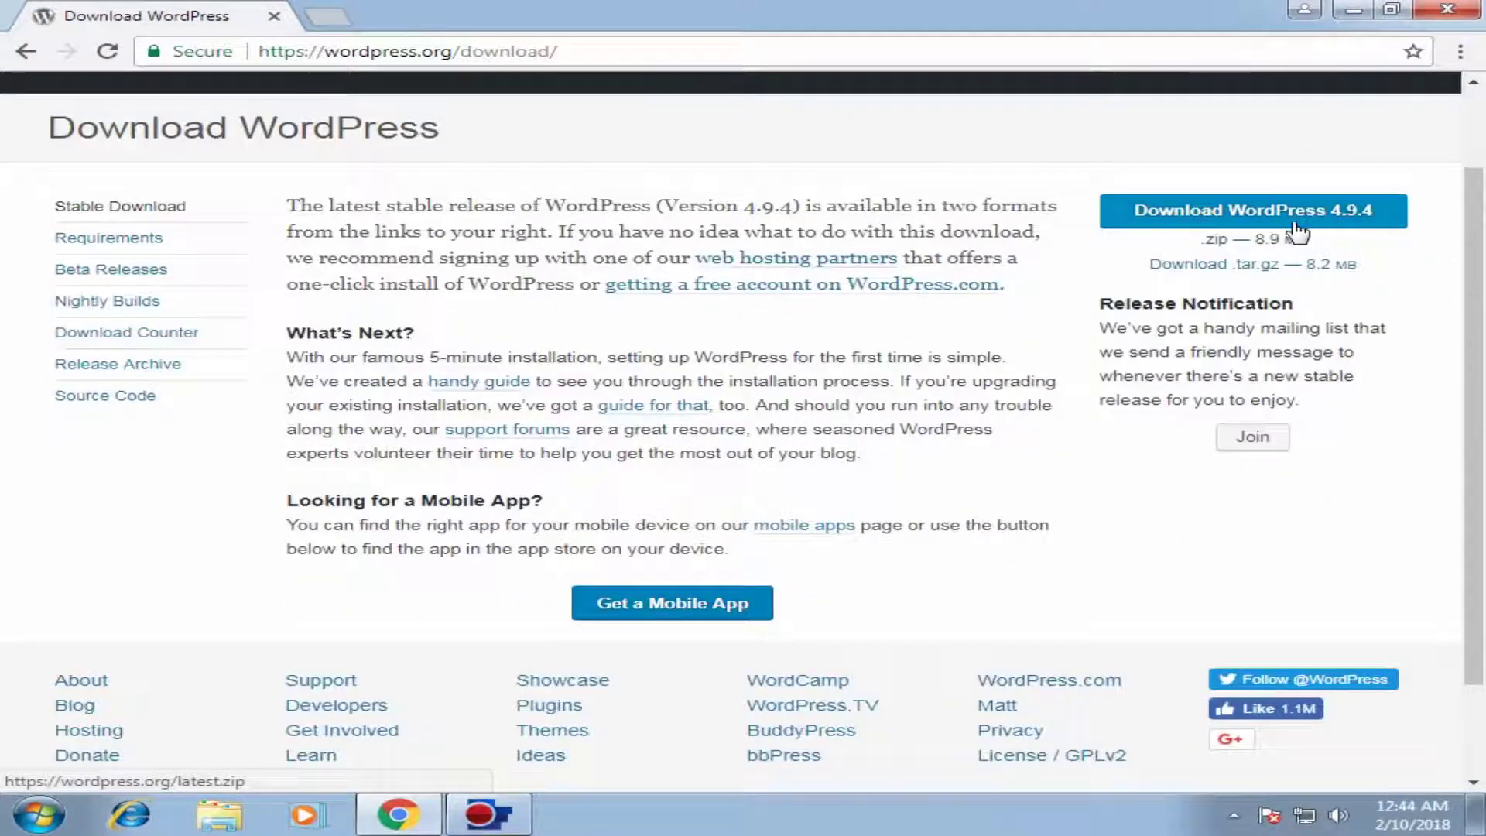
{"action": "left_click", "coordinate": [1234, 219]}
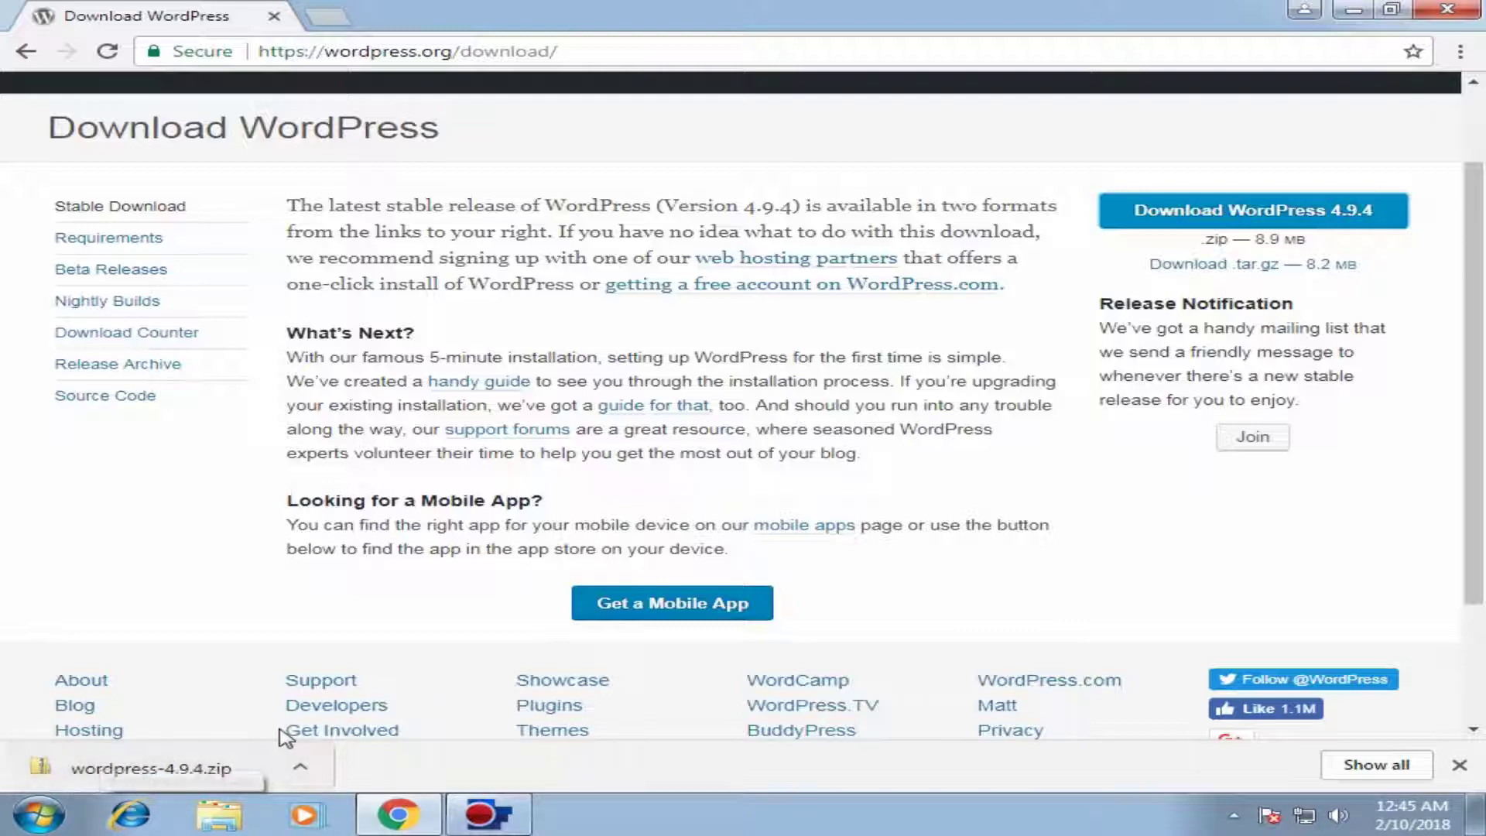
{"action": "left_click", "coordinate": [301, 774]}
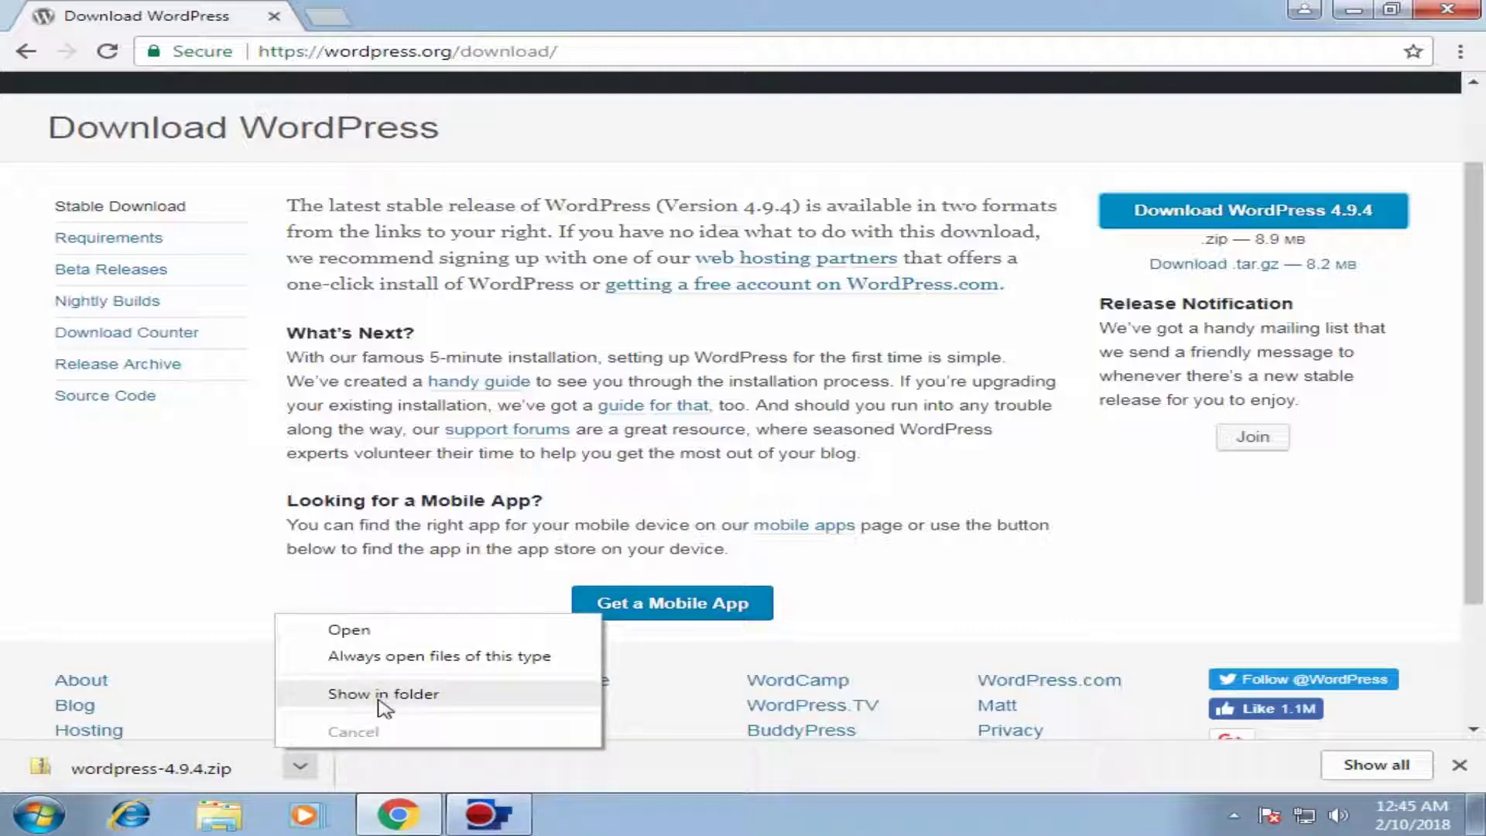
Step: Extract wordpress-4.9.4.zip in Downloads and check the 19 files in the wordpress folder
{"action": "left_click", "coordinate": [381, 697]}
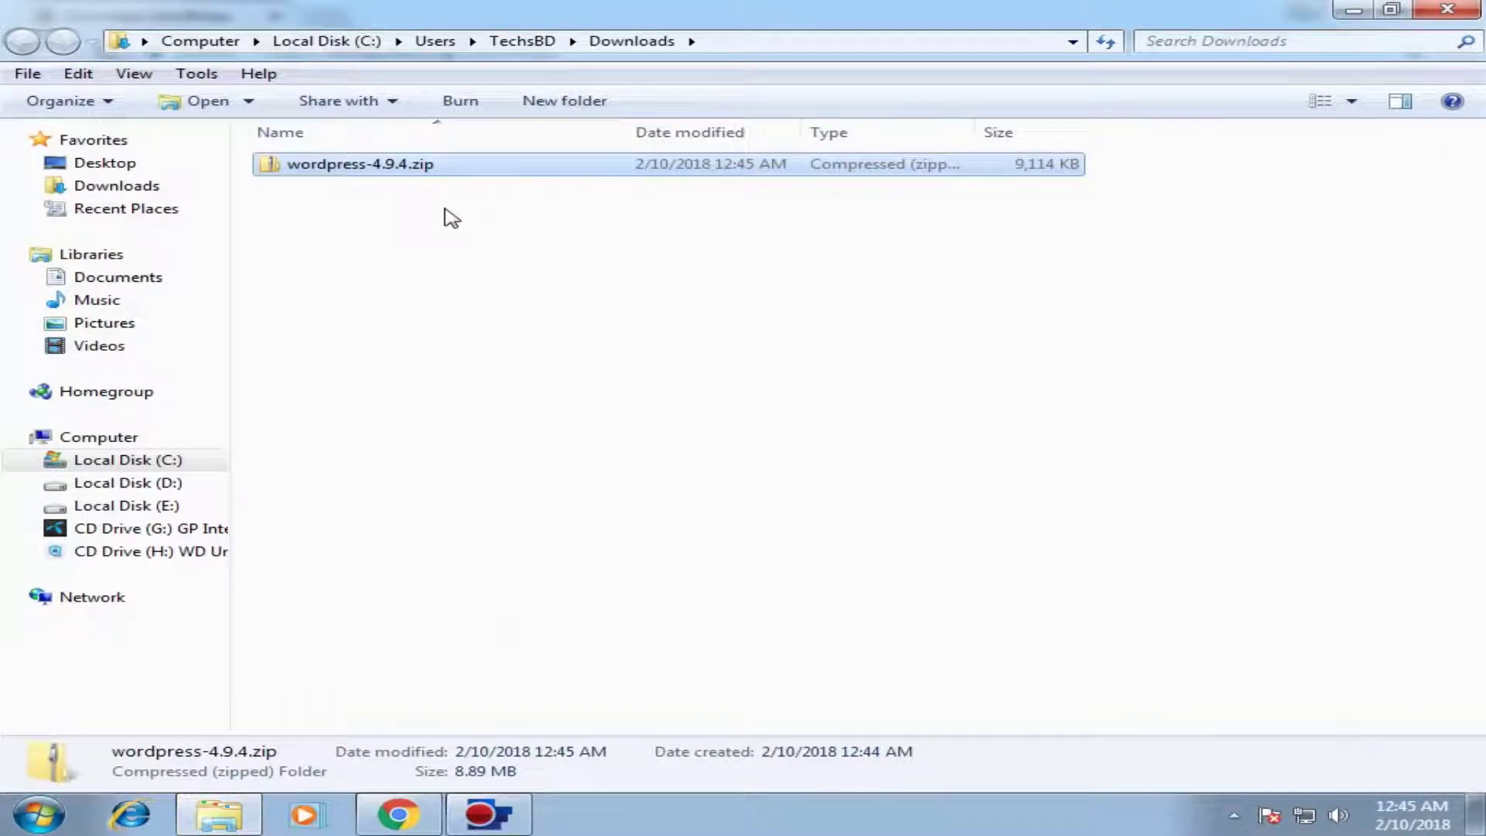
{"action": "left_click", "coordinate": [435, 216]}
{"action": "right_click", "coordinate": [356, 165]}
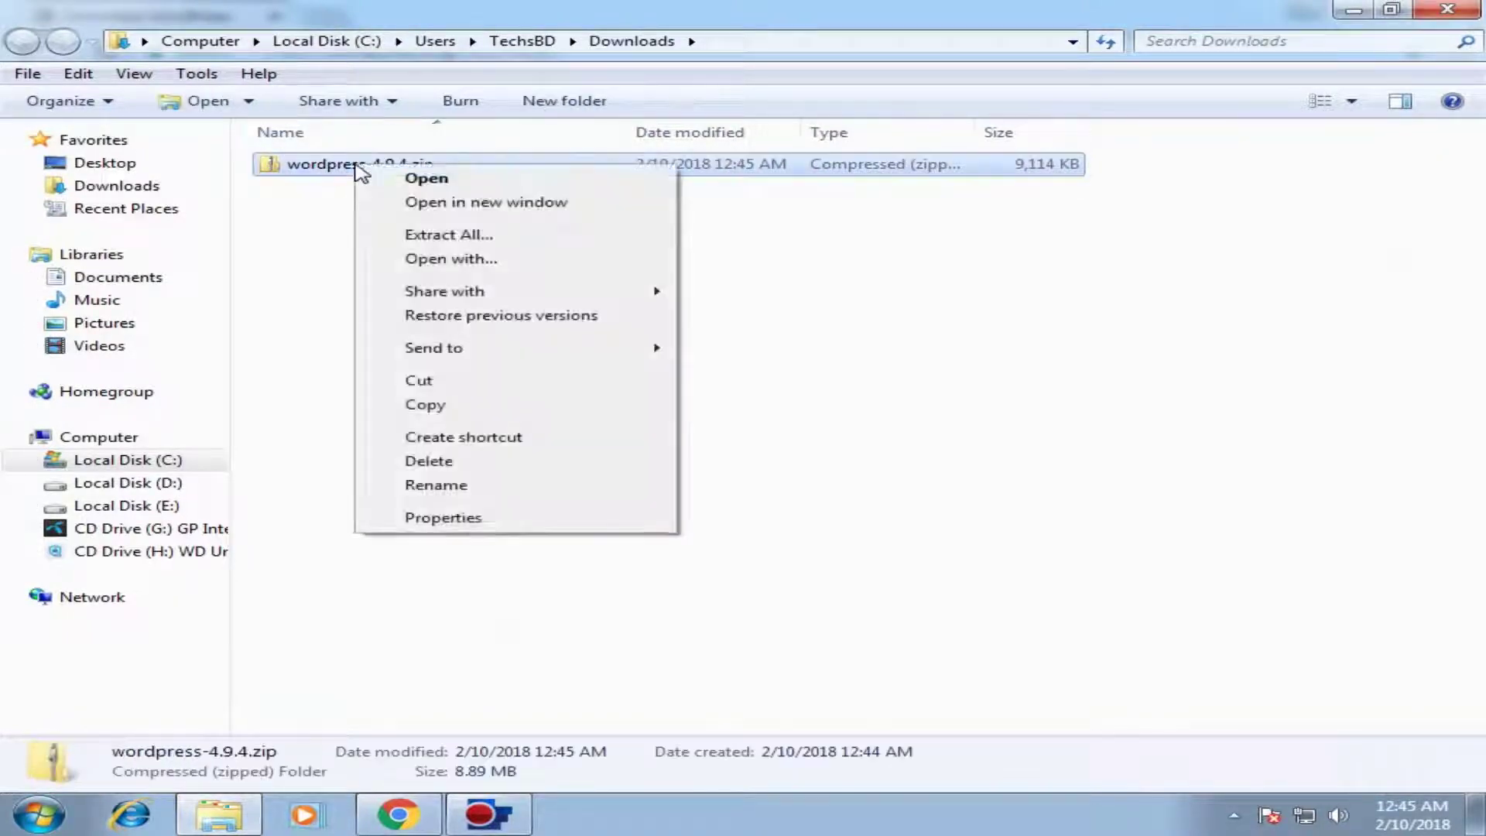
{"action": "left_click", "coordinate": [486, 236]}
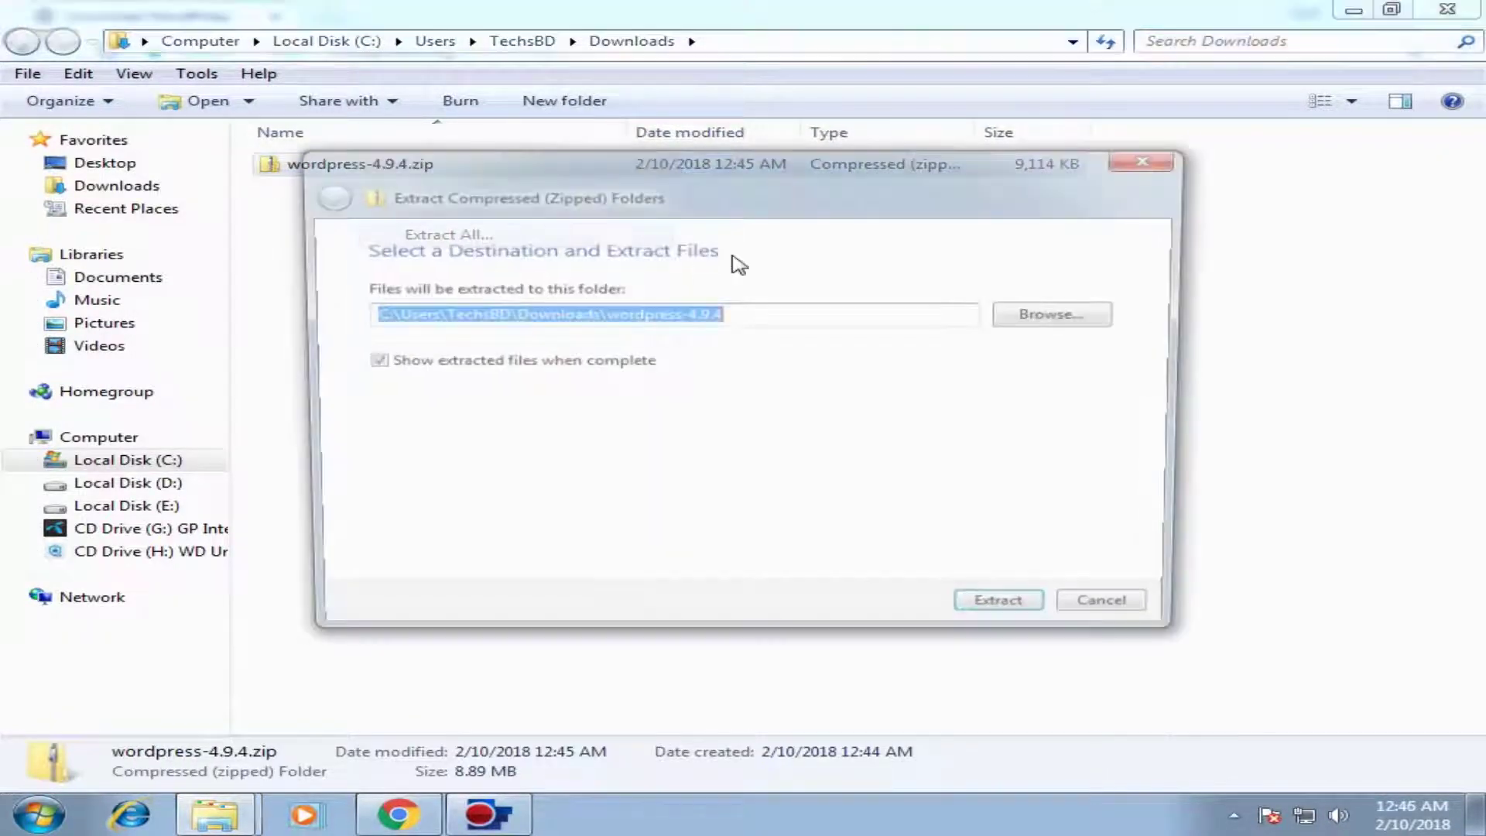
{"action": "left_click", "coordinate": [1026, 615]}
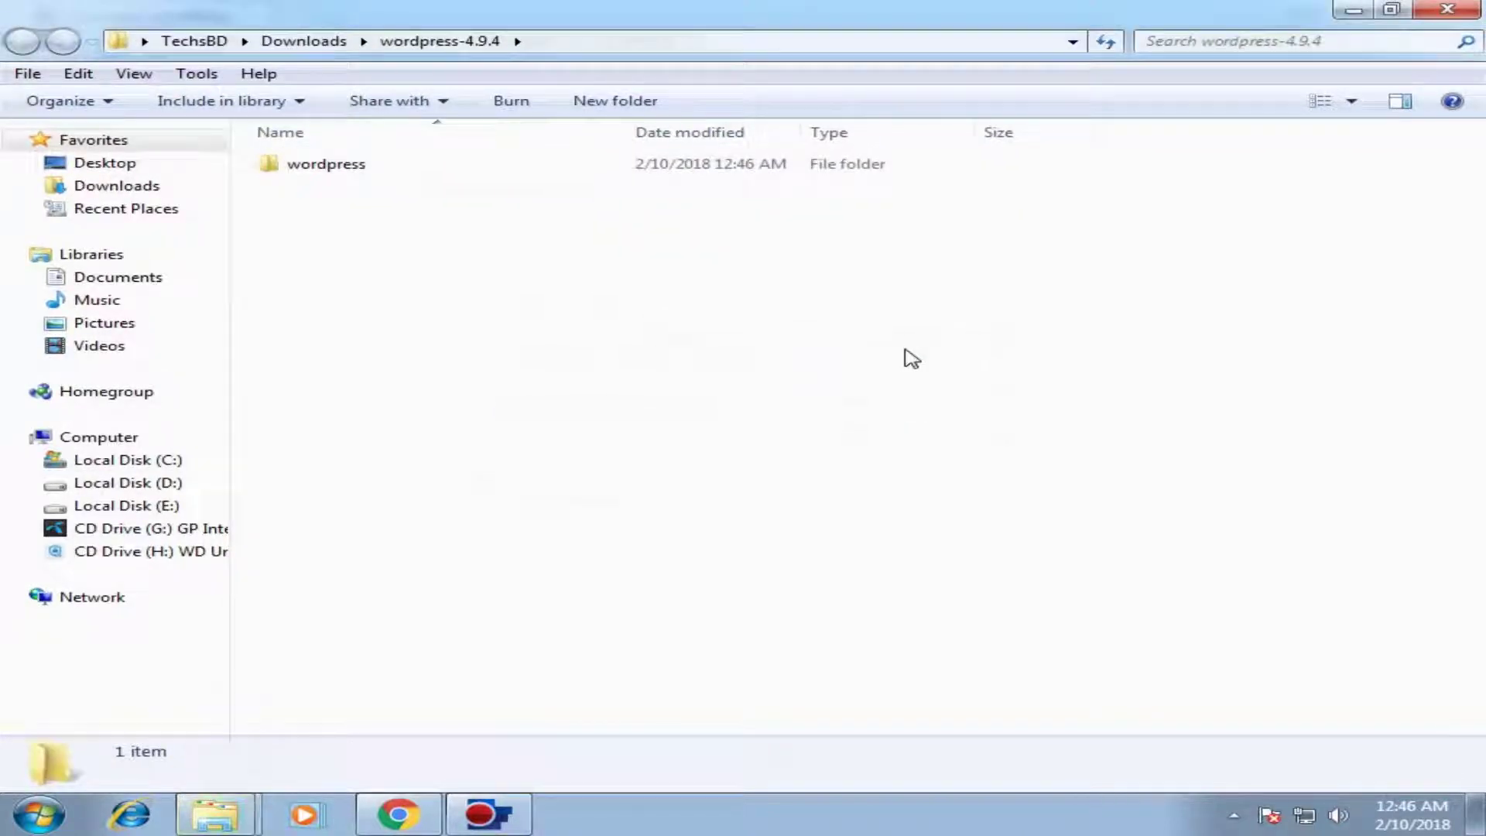
{"action": "double_click", "coordinate": [318, 166]}
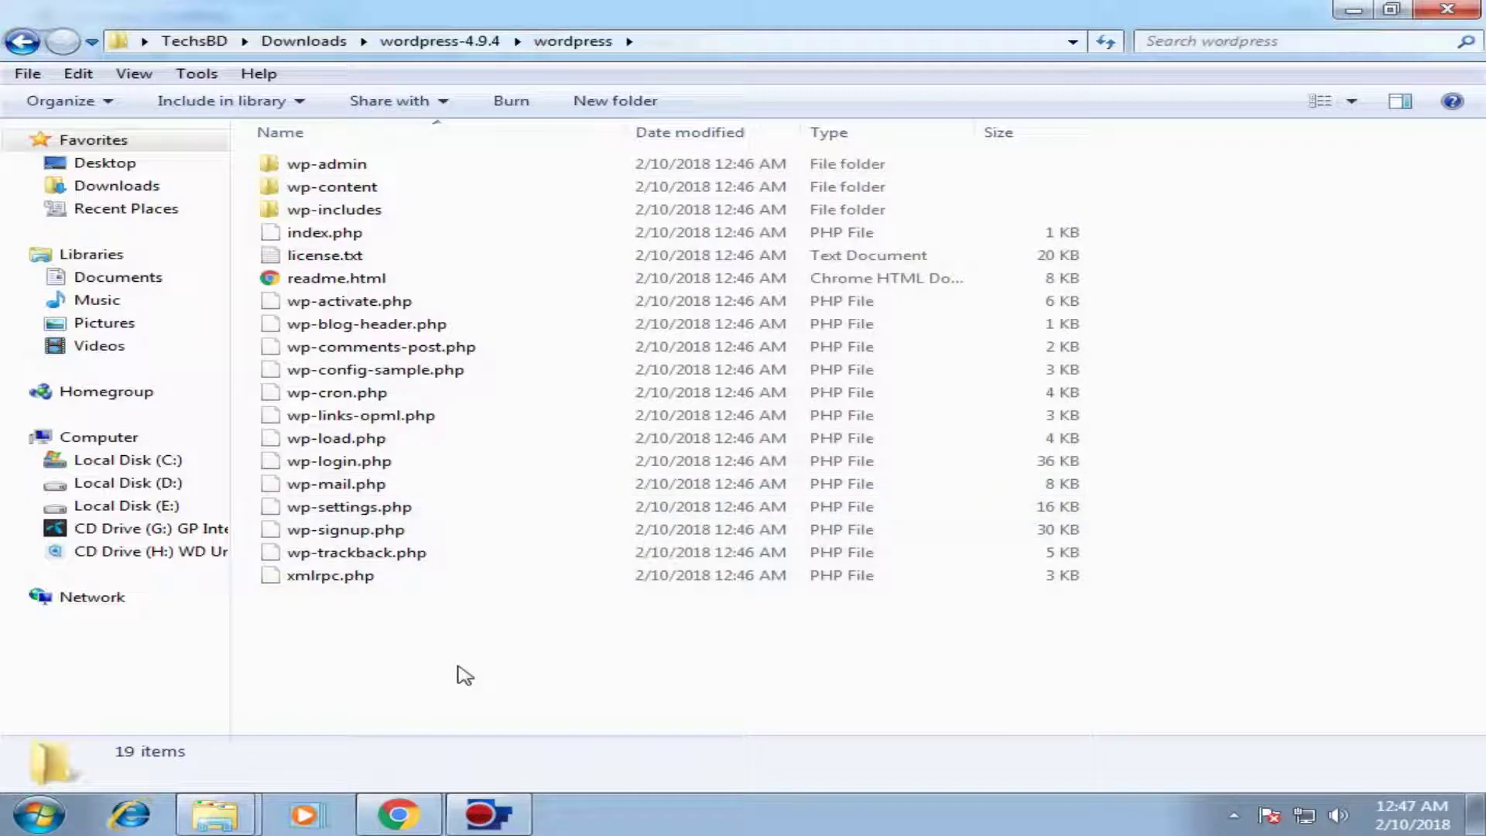
{"action": "left_click", "coordinate": [399, 813]}
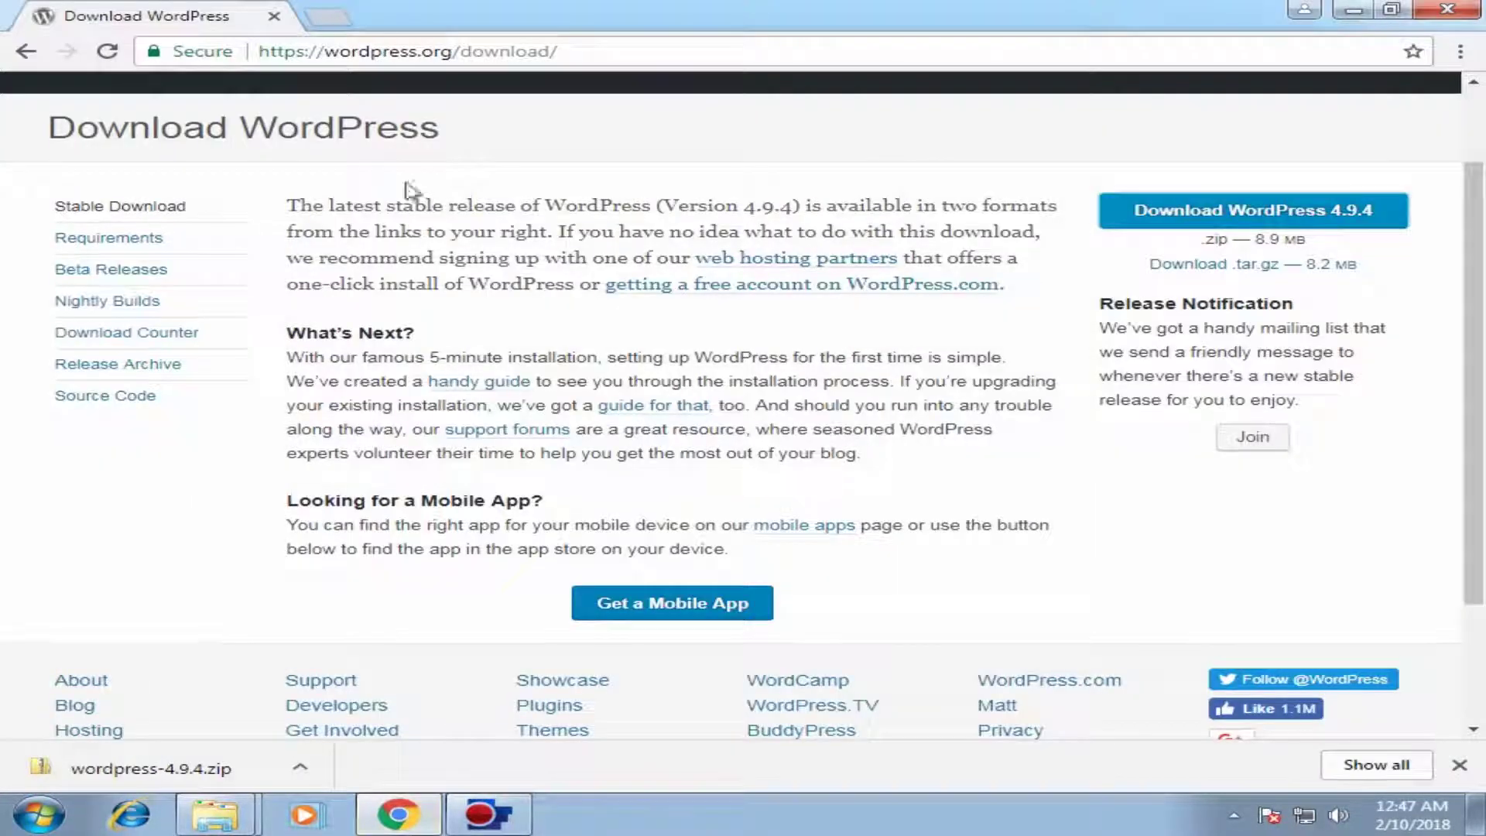
Step: Create an empty database named techsbd in phpMyAdmin at localhost/phpmyadmin
{"action": "left_click", "coordinate": [328, 16]}
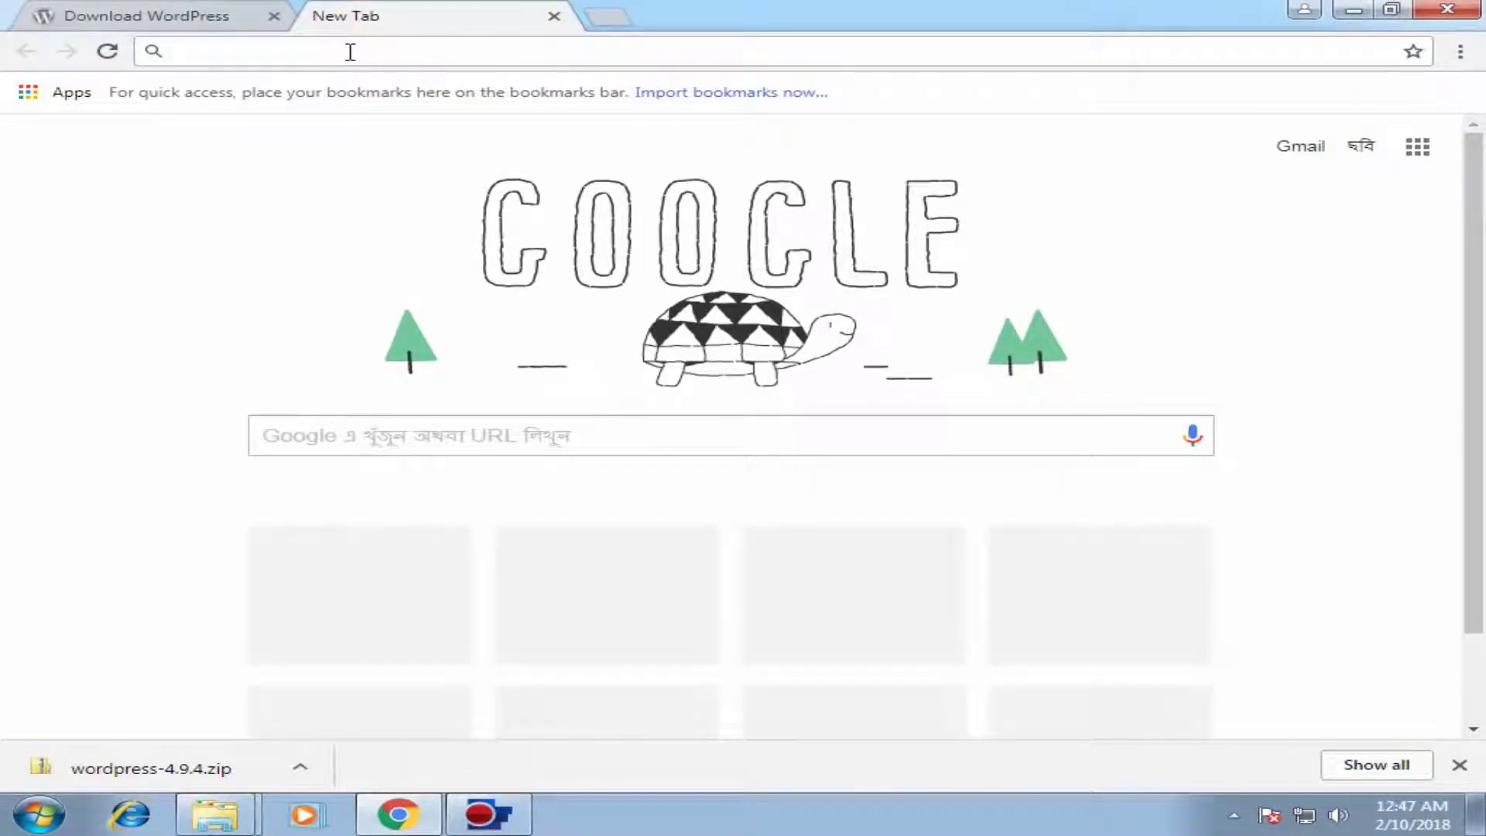
{"action": "type", "text": "localh"}
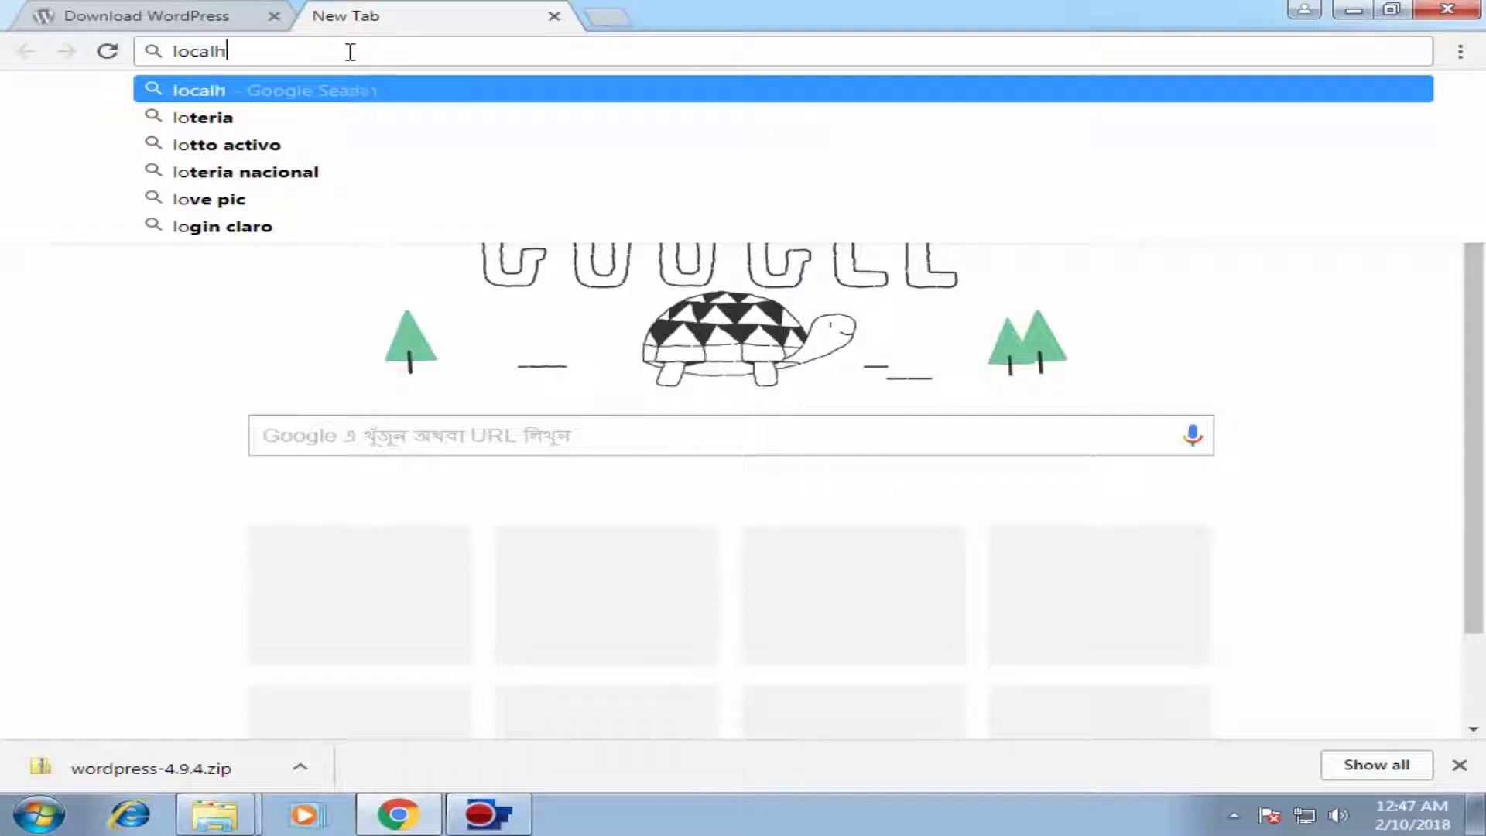
{"action": "type", "text": "ost/php"}
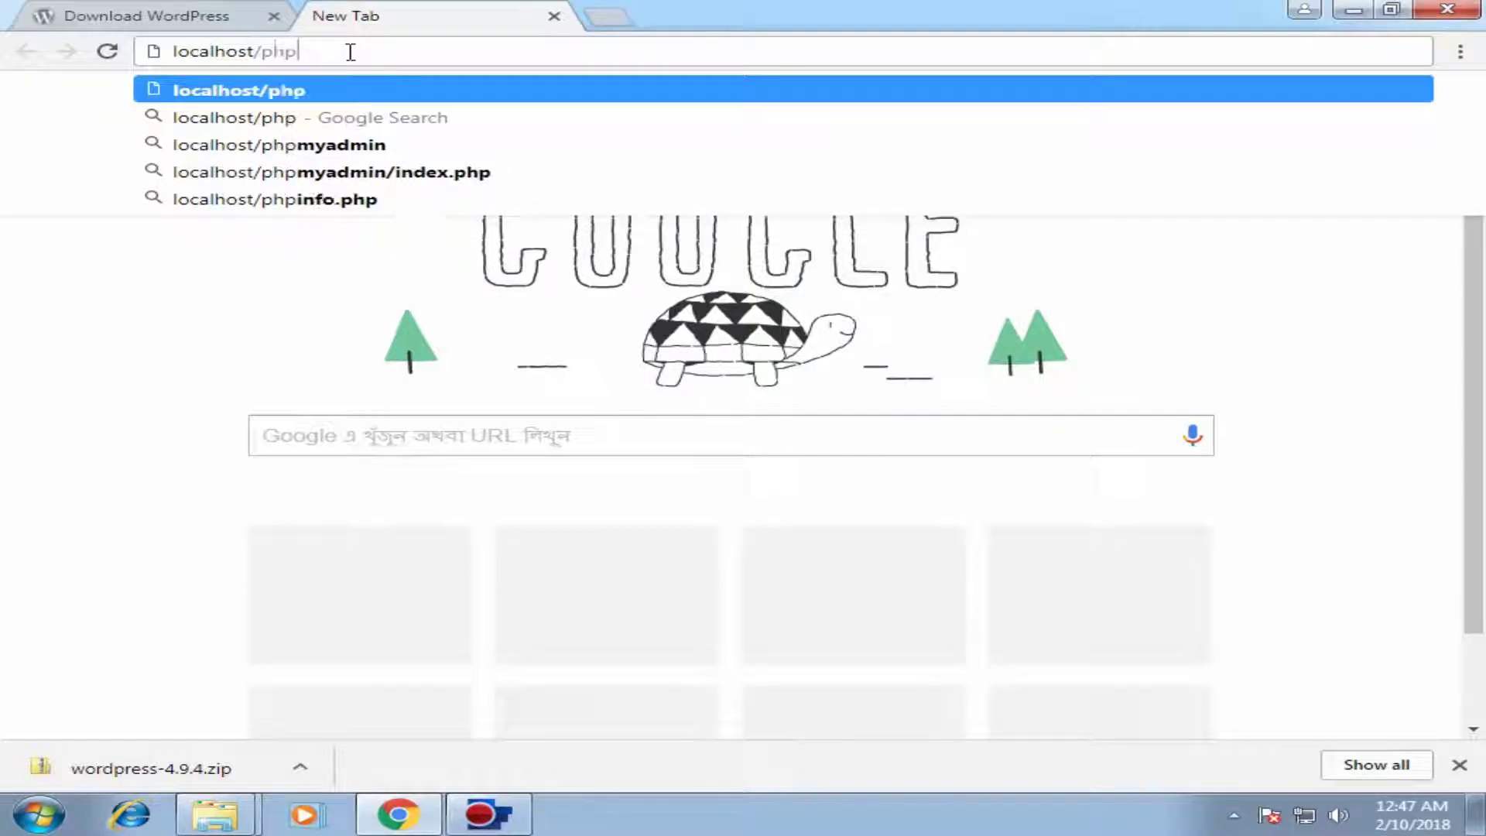
{"action": "type", "text": "myadmin"}
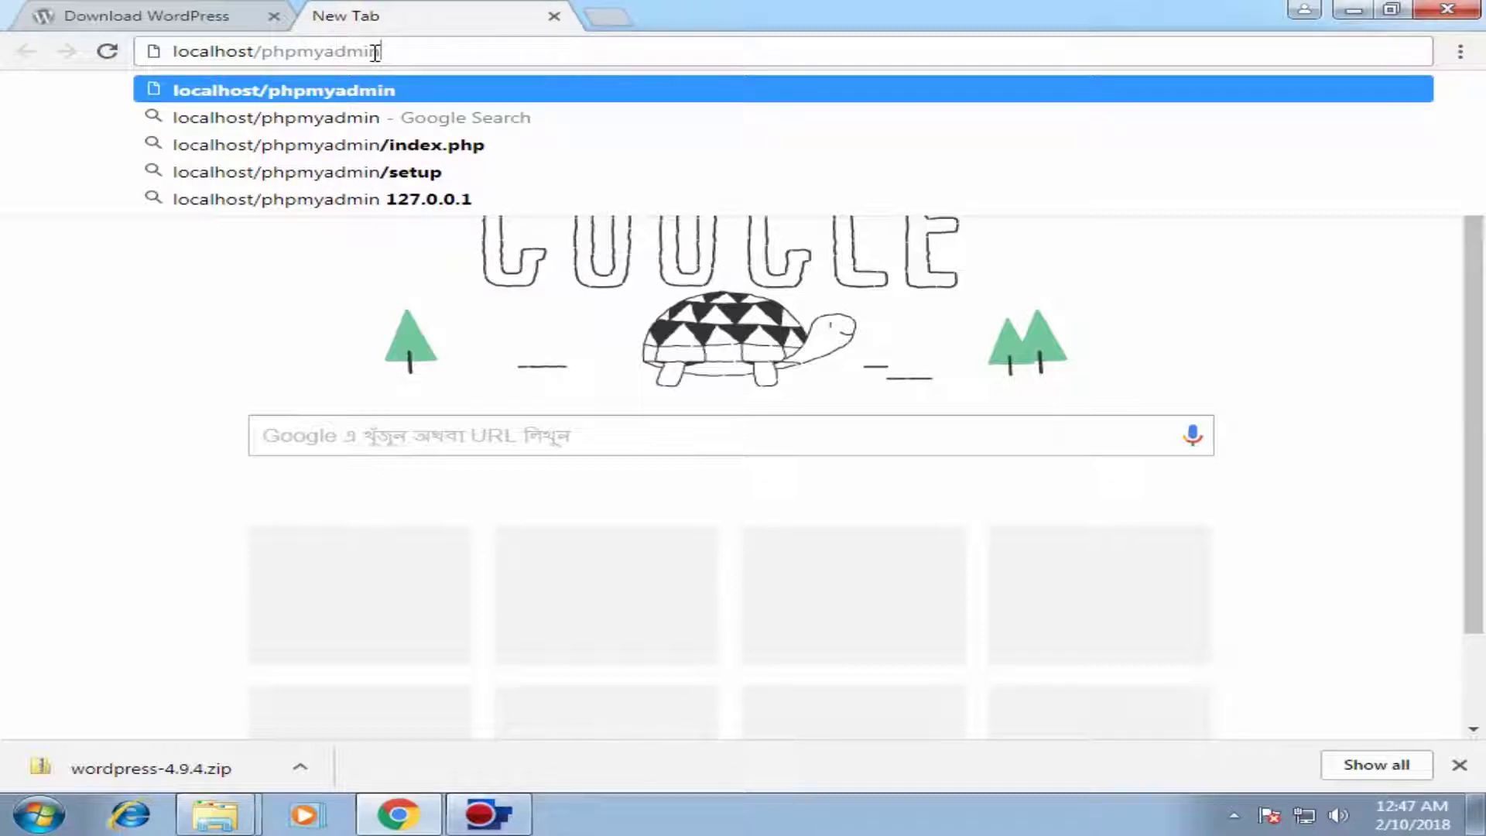
{"action": "key", "text": "Return"}
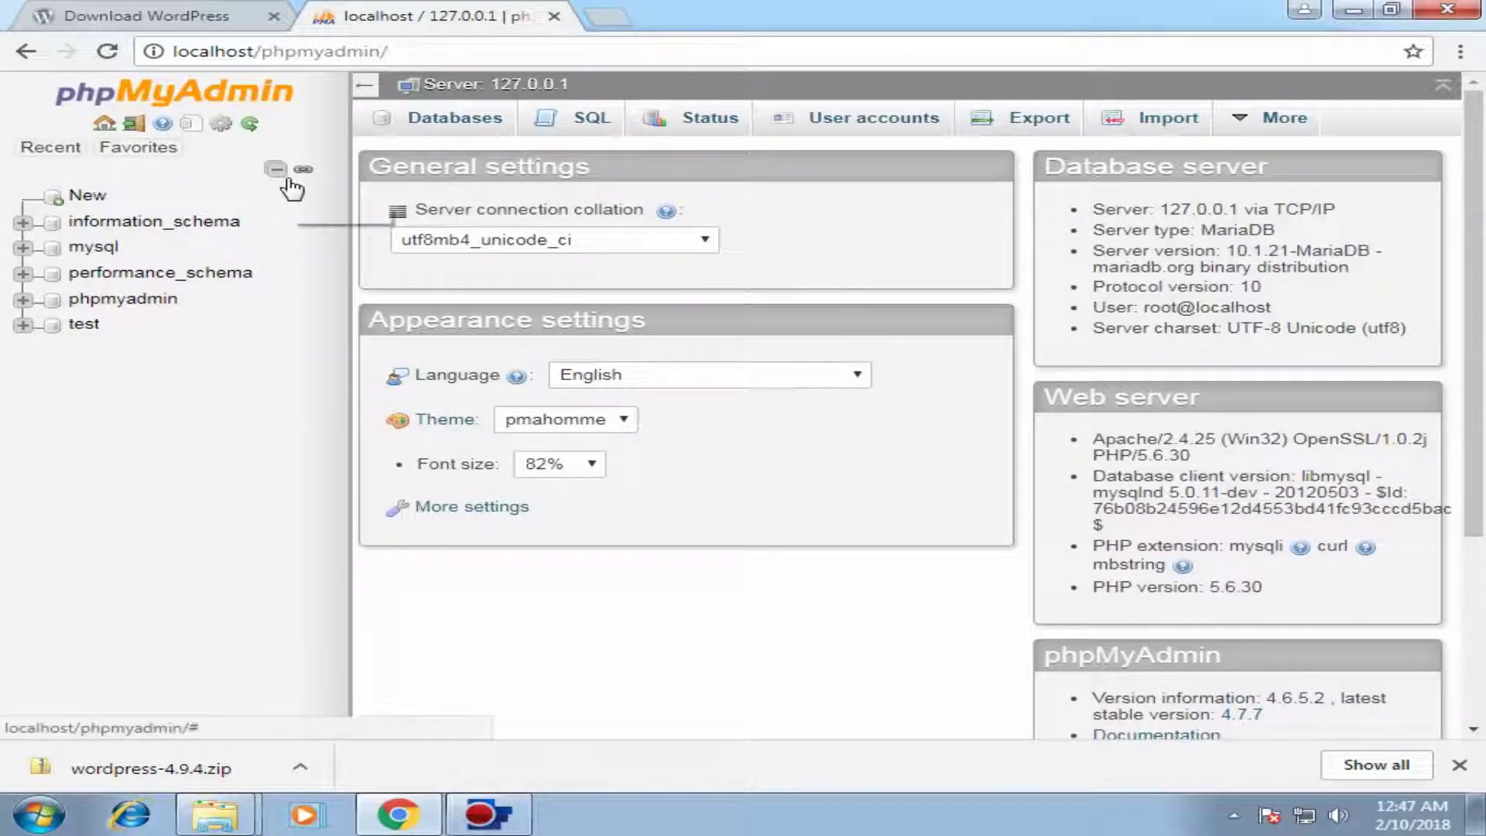
{"action": "left_click", "coordinate": [93, 198]}
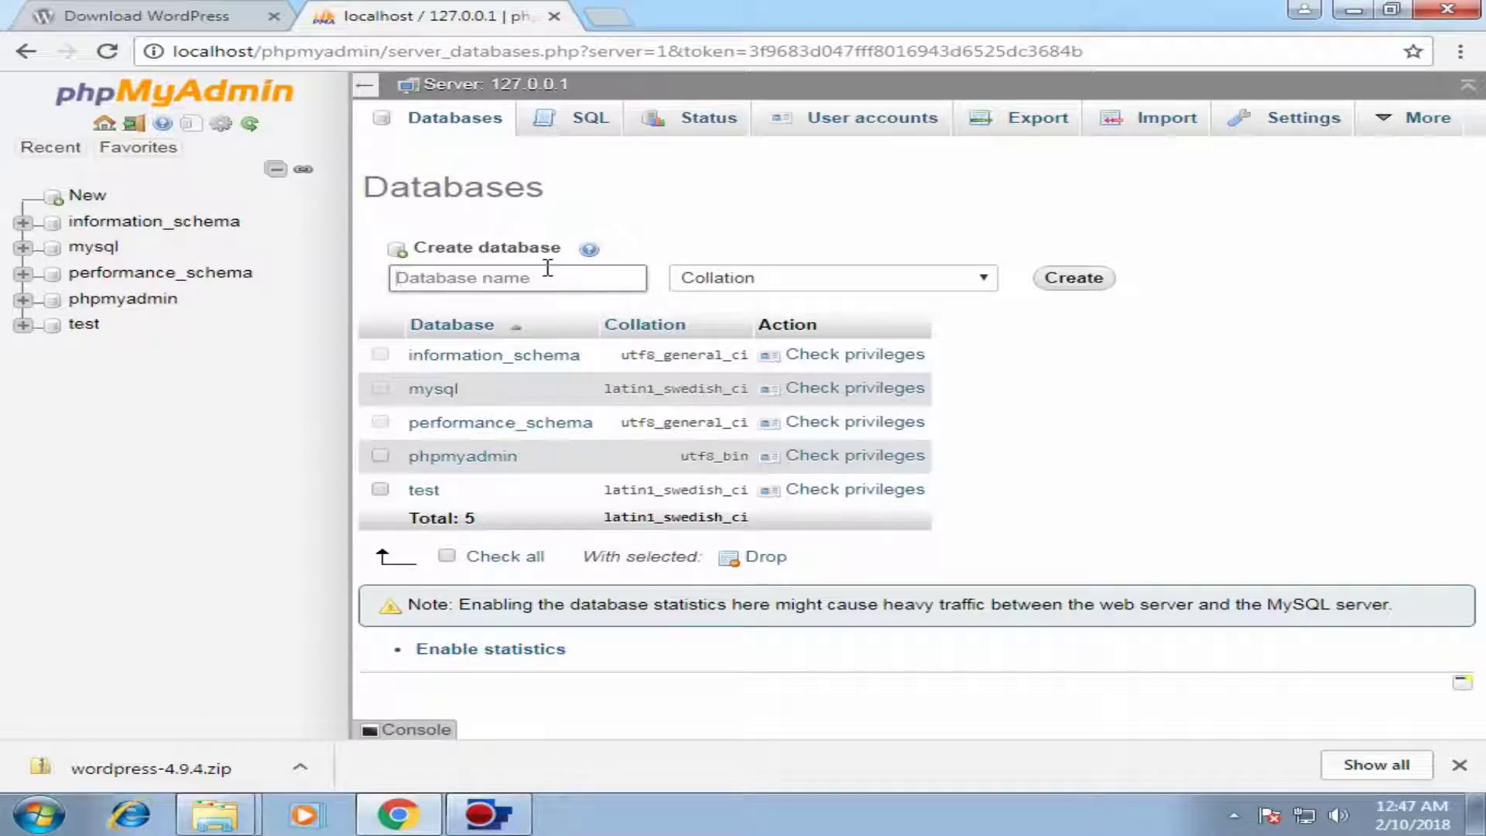
{"action": "type", "text": "techsbd"}
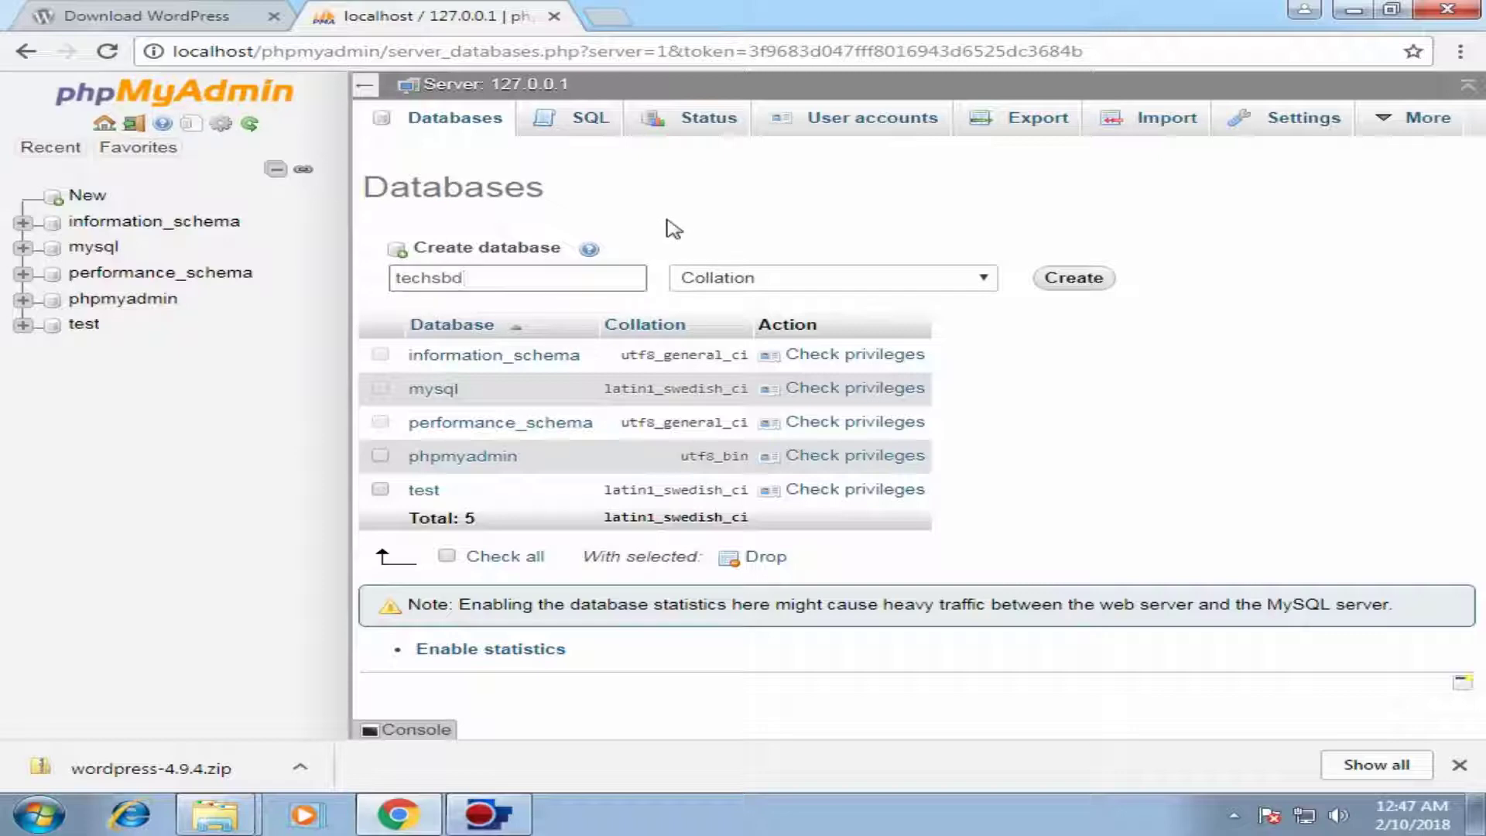
{"action": "left_click", "coordinate": [1088, 279]}
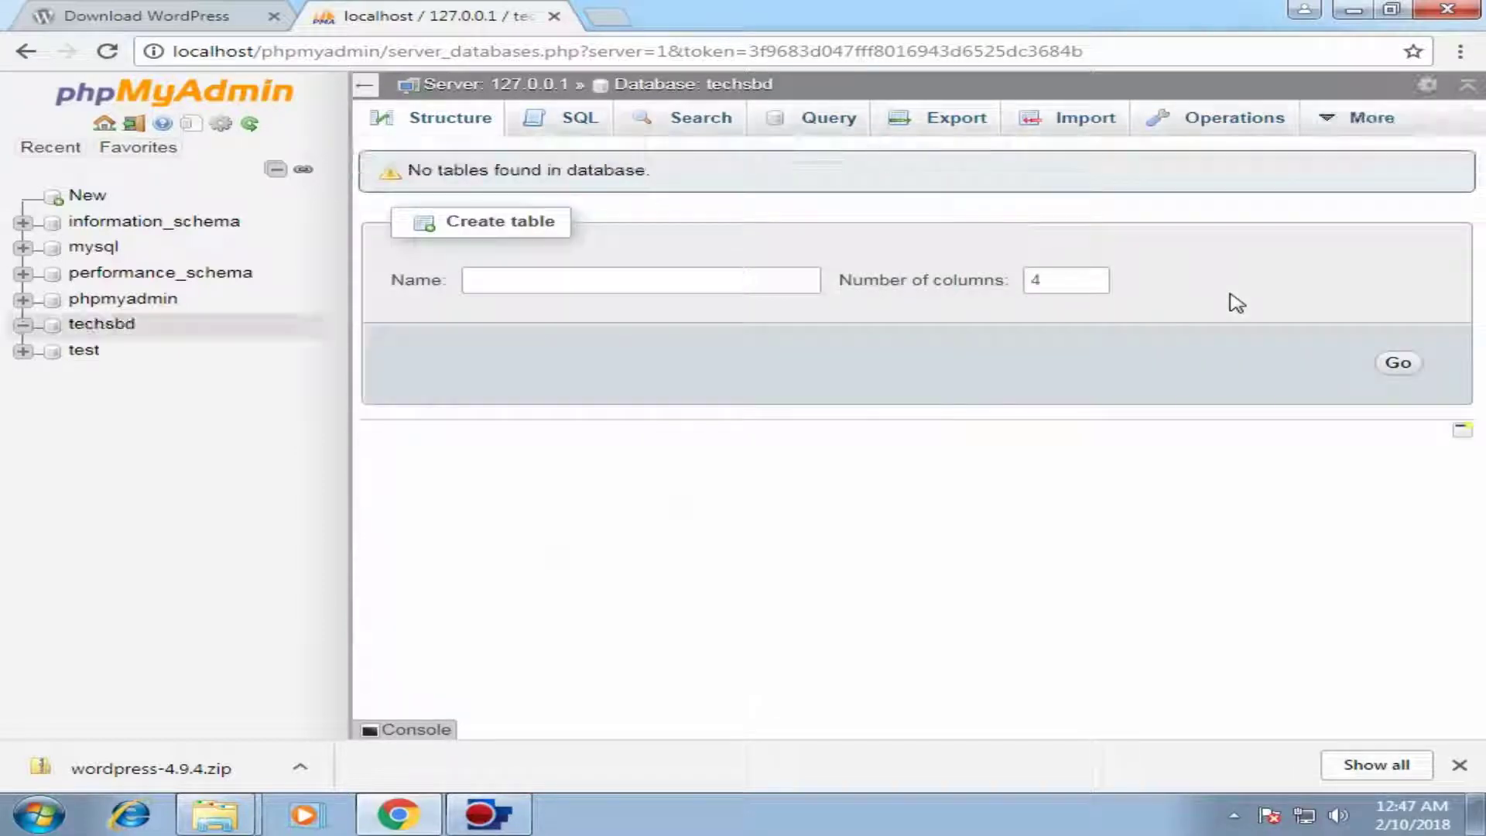
{"action": "left_click", "coordinate": [112, 329]}
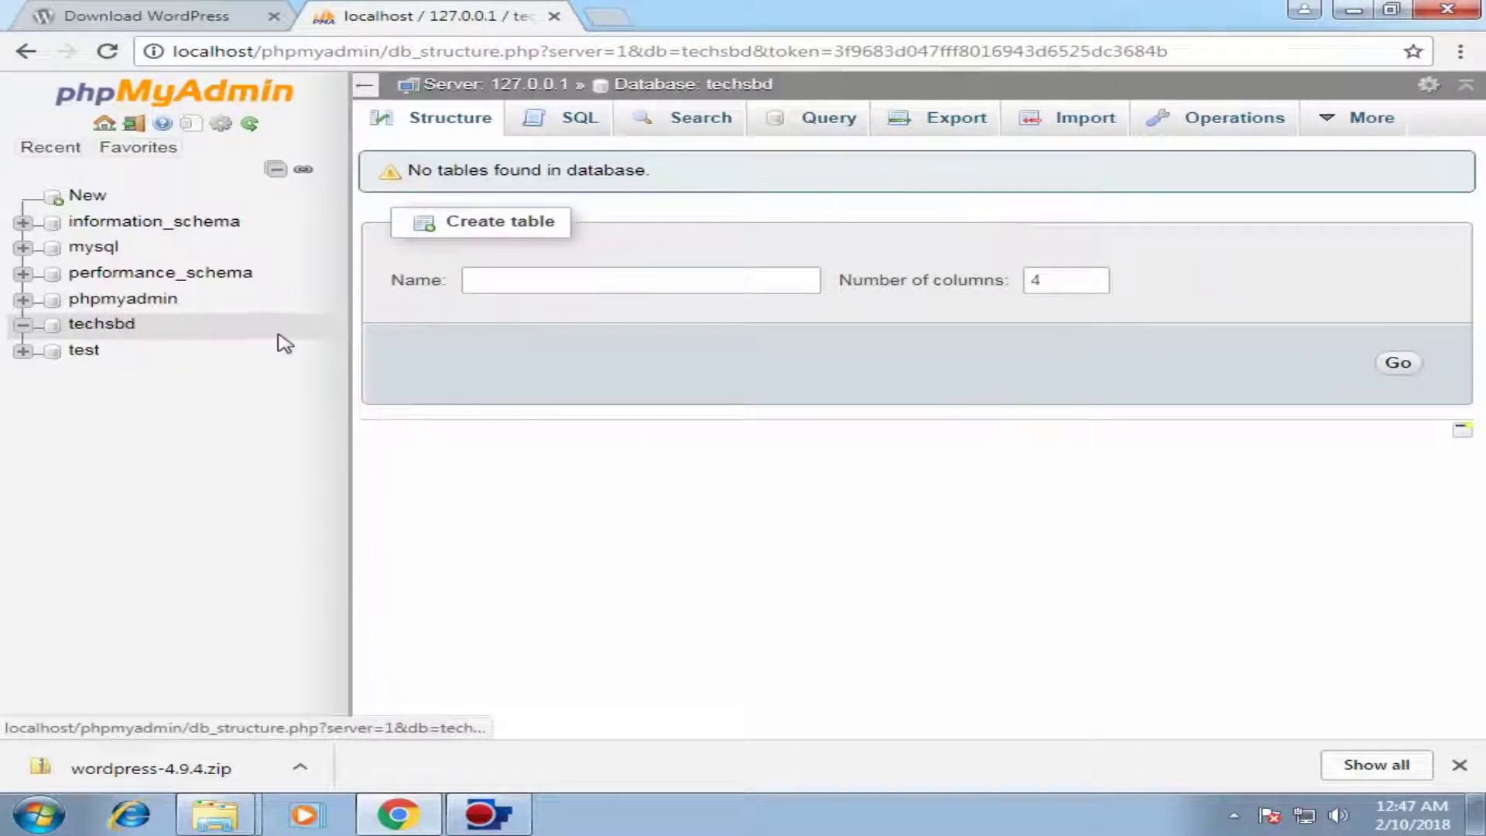
{"action": "left_click", "coordinate": [608, 19]}
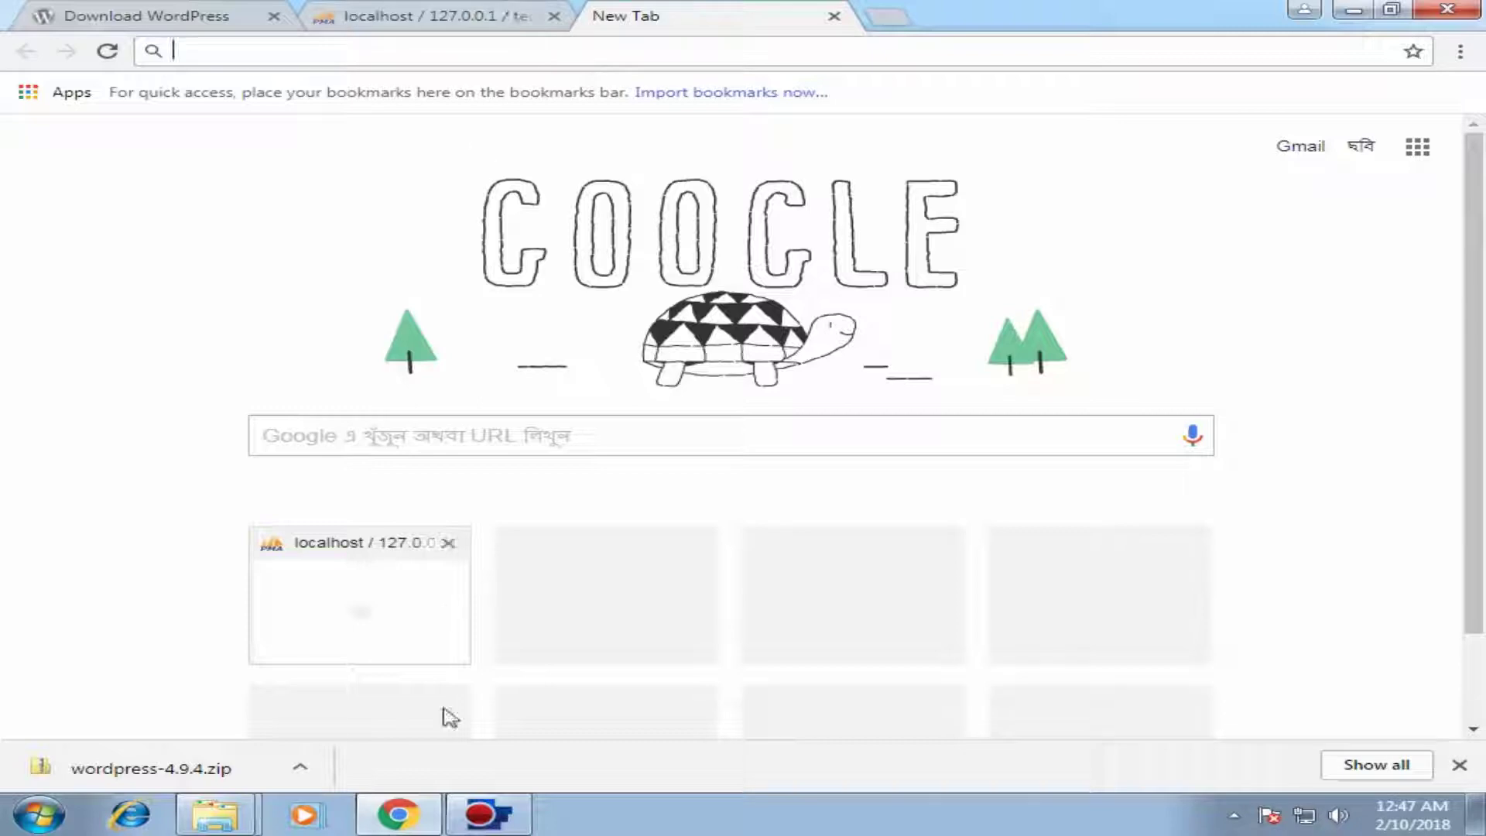
Step: Select and cut all 19 extracted WordPress files from the wordpress folder
{"action": "left_click", "coordinate": [398, 814]}
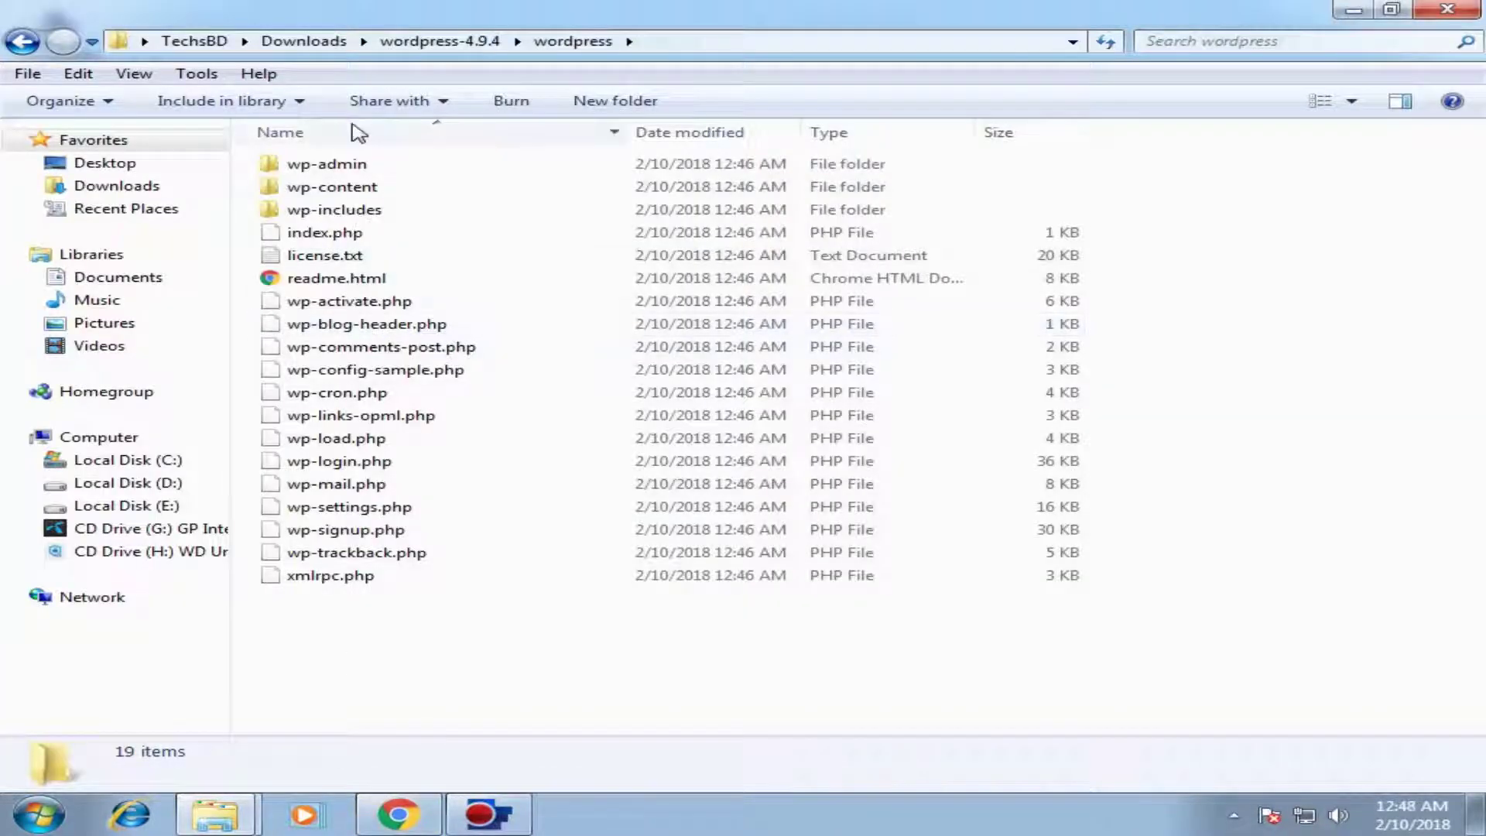
{"action": "left_click_drag", "start_coordinate": [571, 653], "coordinate": [241, 155]}
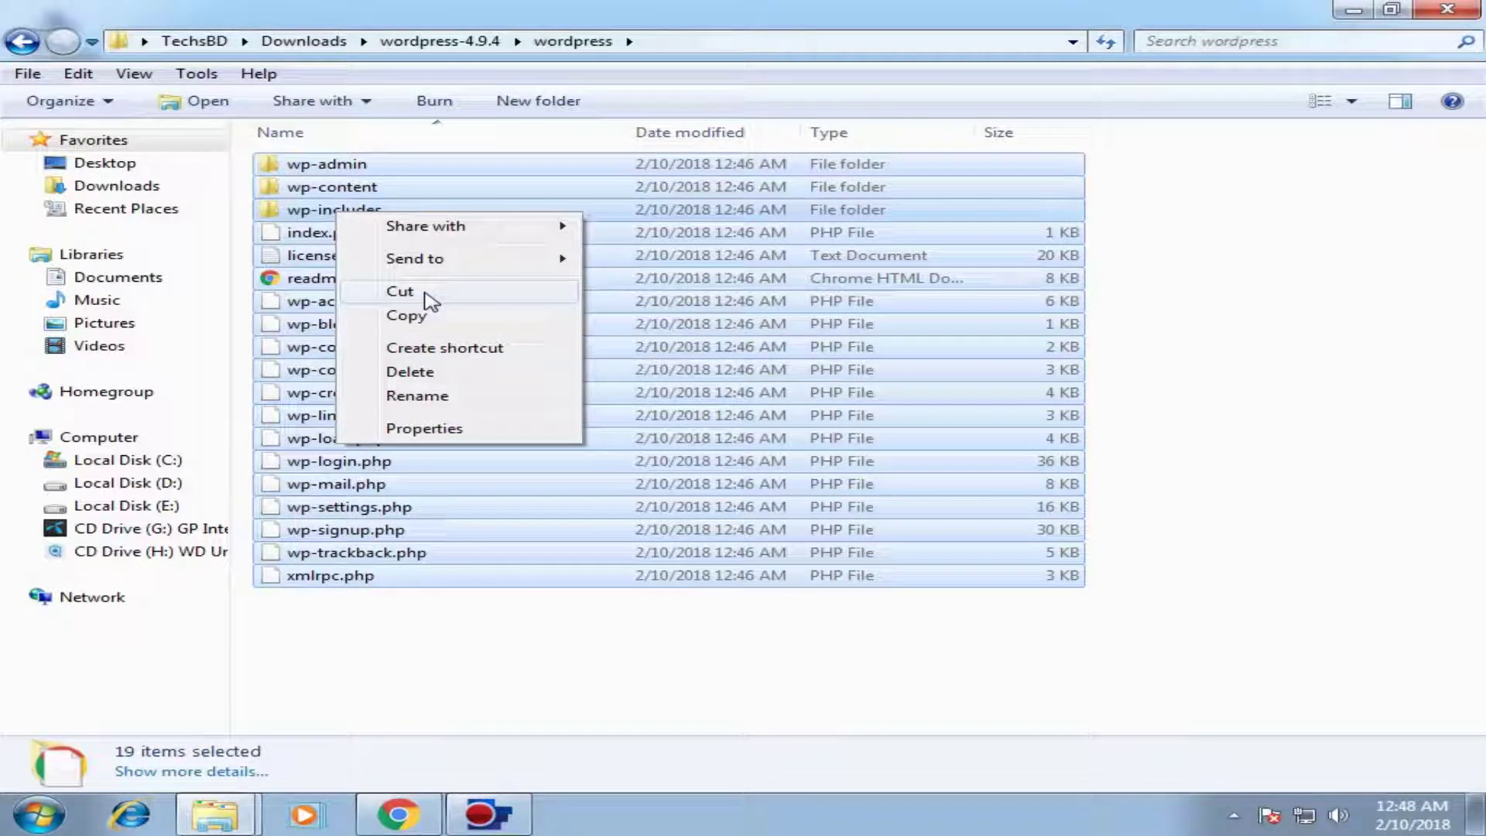
{"action": "left_click", "coordinate": [428, 299]}
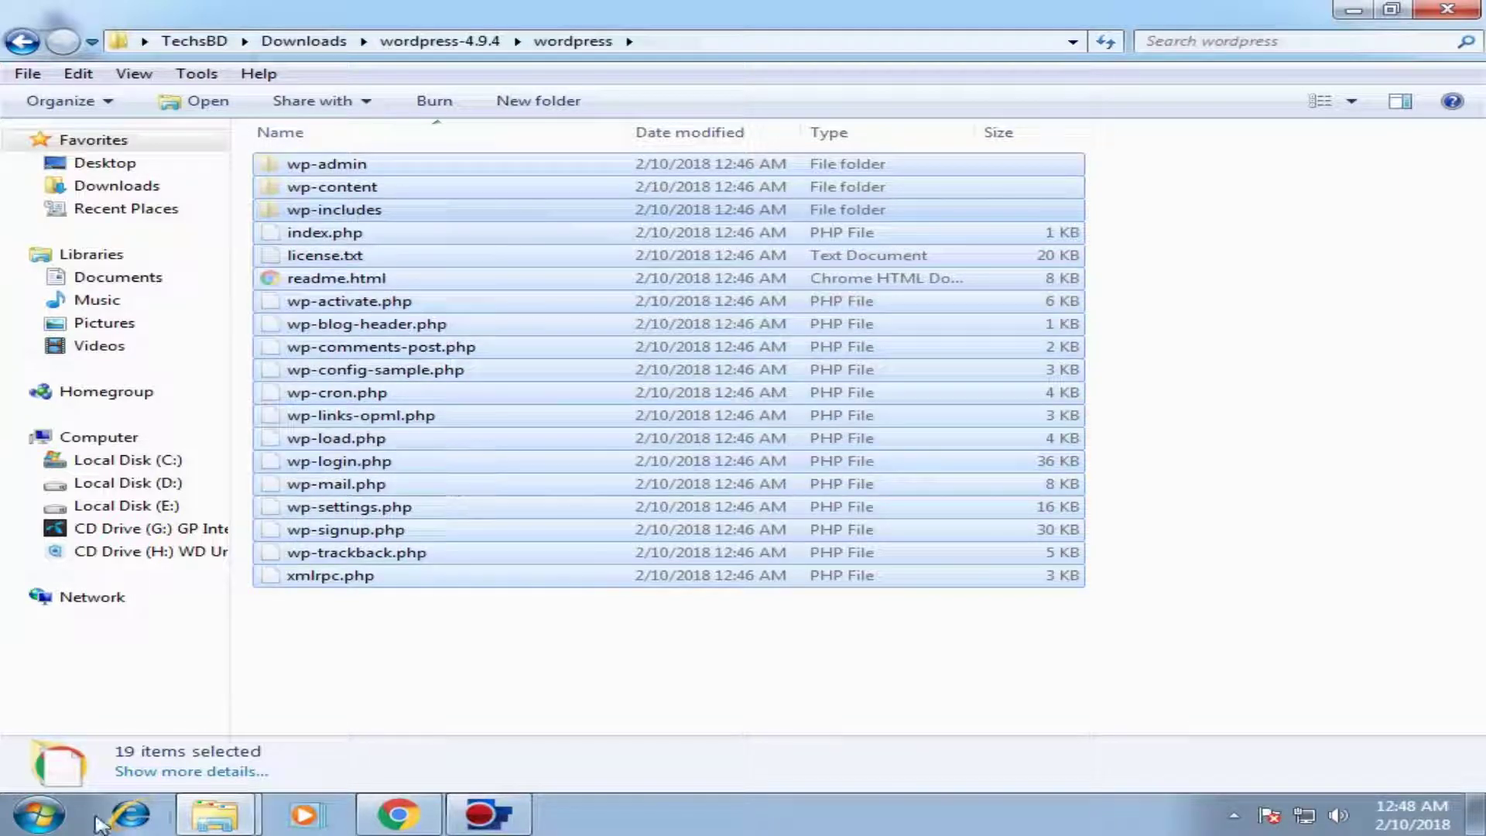
Step: Open the XAMPP htdocs folder from the Start menu's XAMPP program group
{"action": "left_click", "coordinate": [38, 814]}
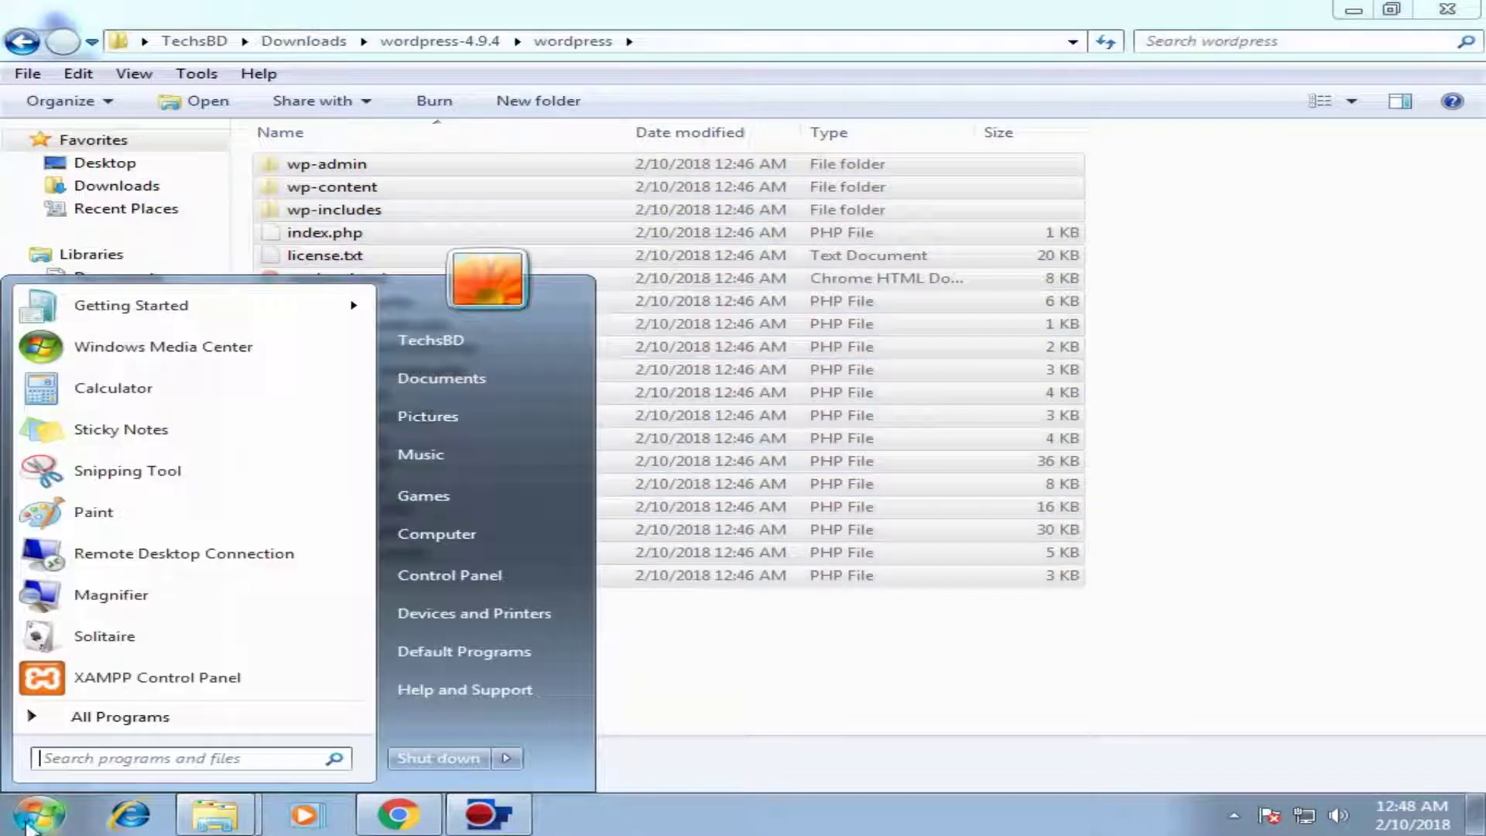
{"action": "left_click", "coordinate": [87, 720]}
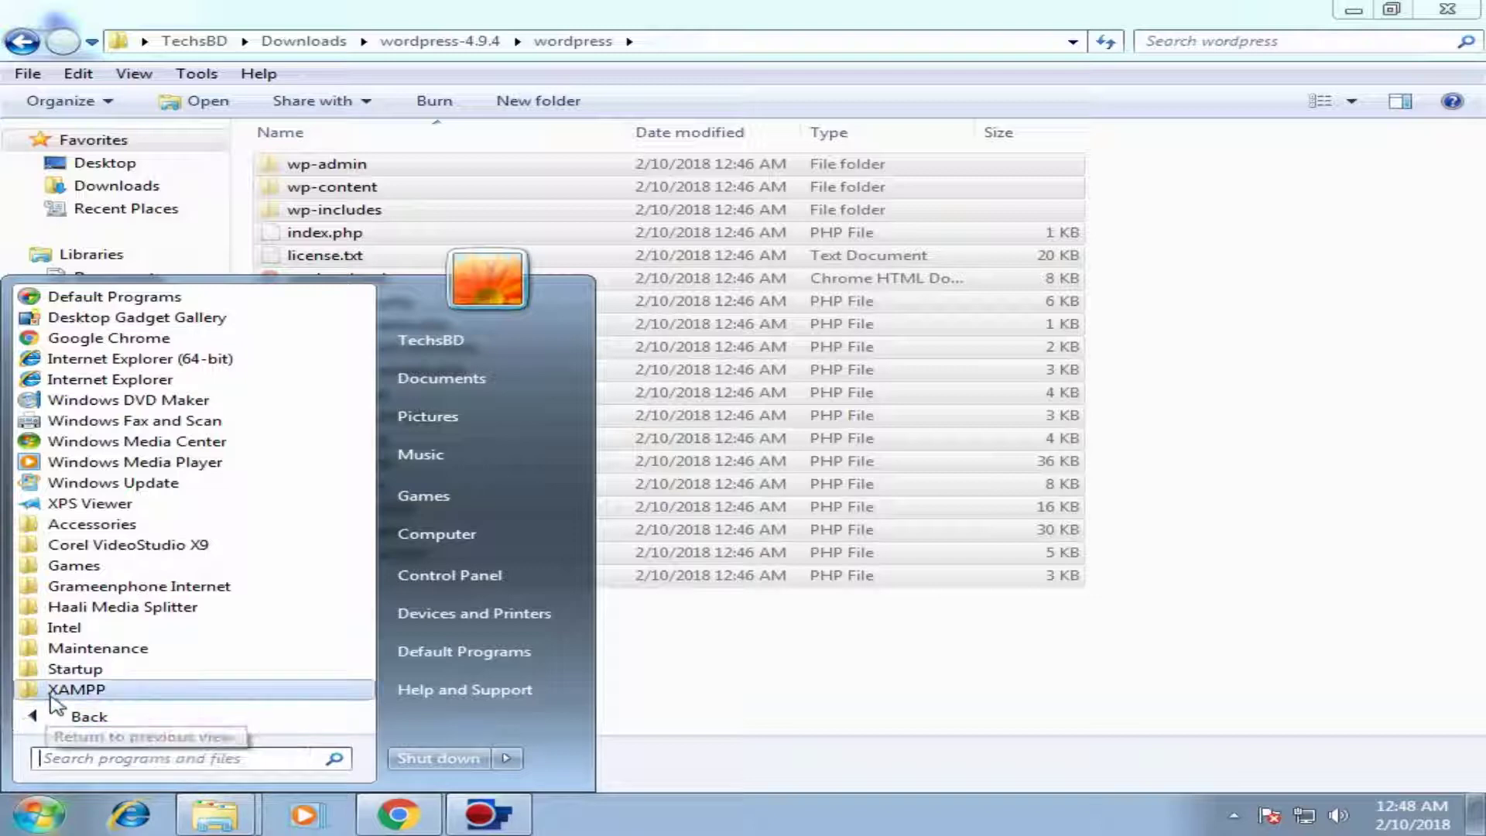
{"action": "left_click", "coordinate": [82, 690]}
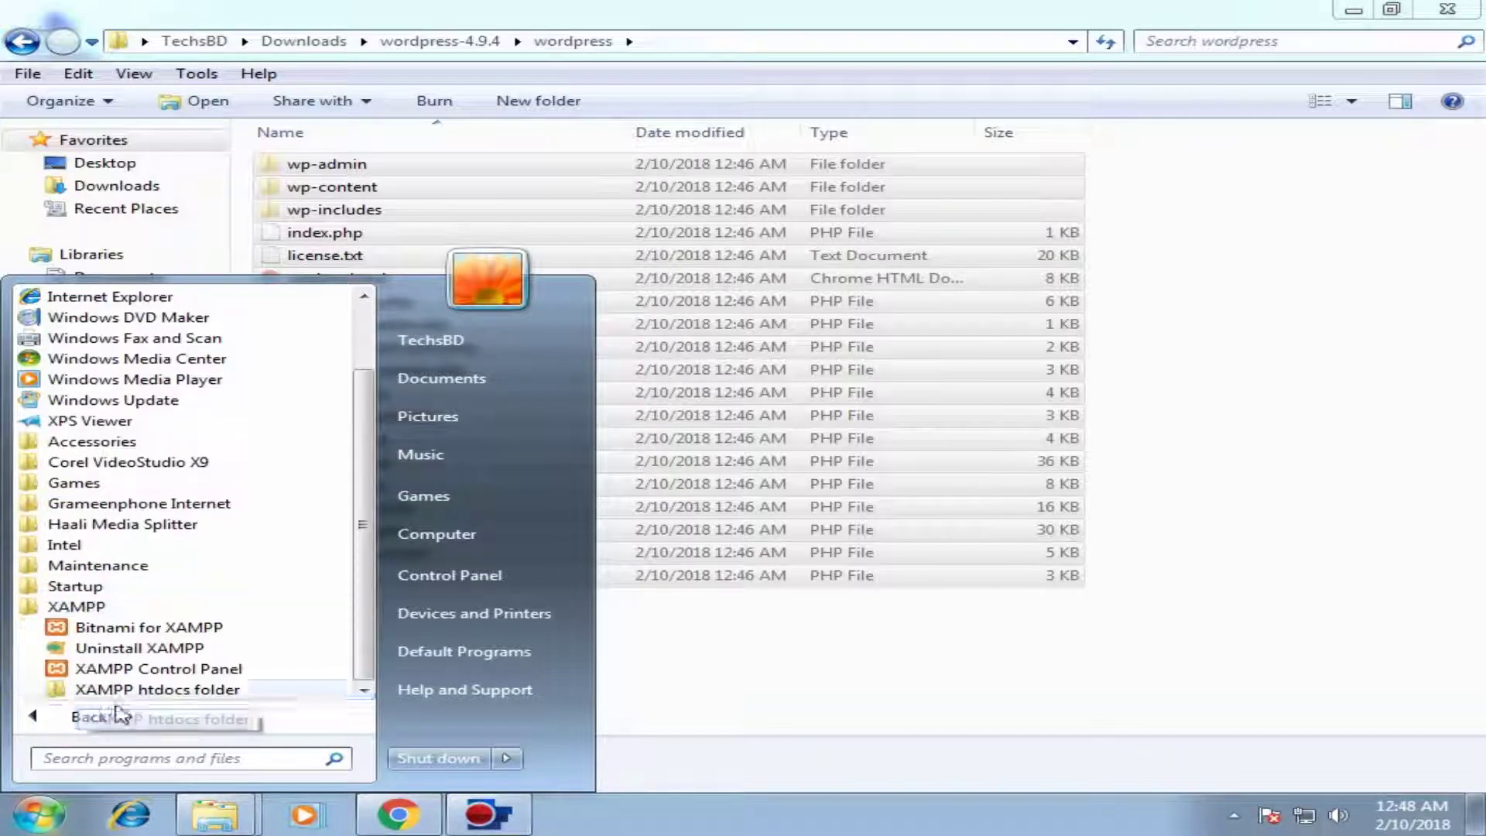
{"action": "left_click", "coordinate": [185, 691]}
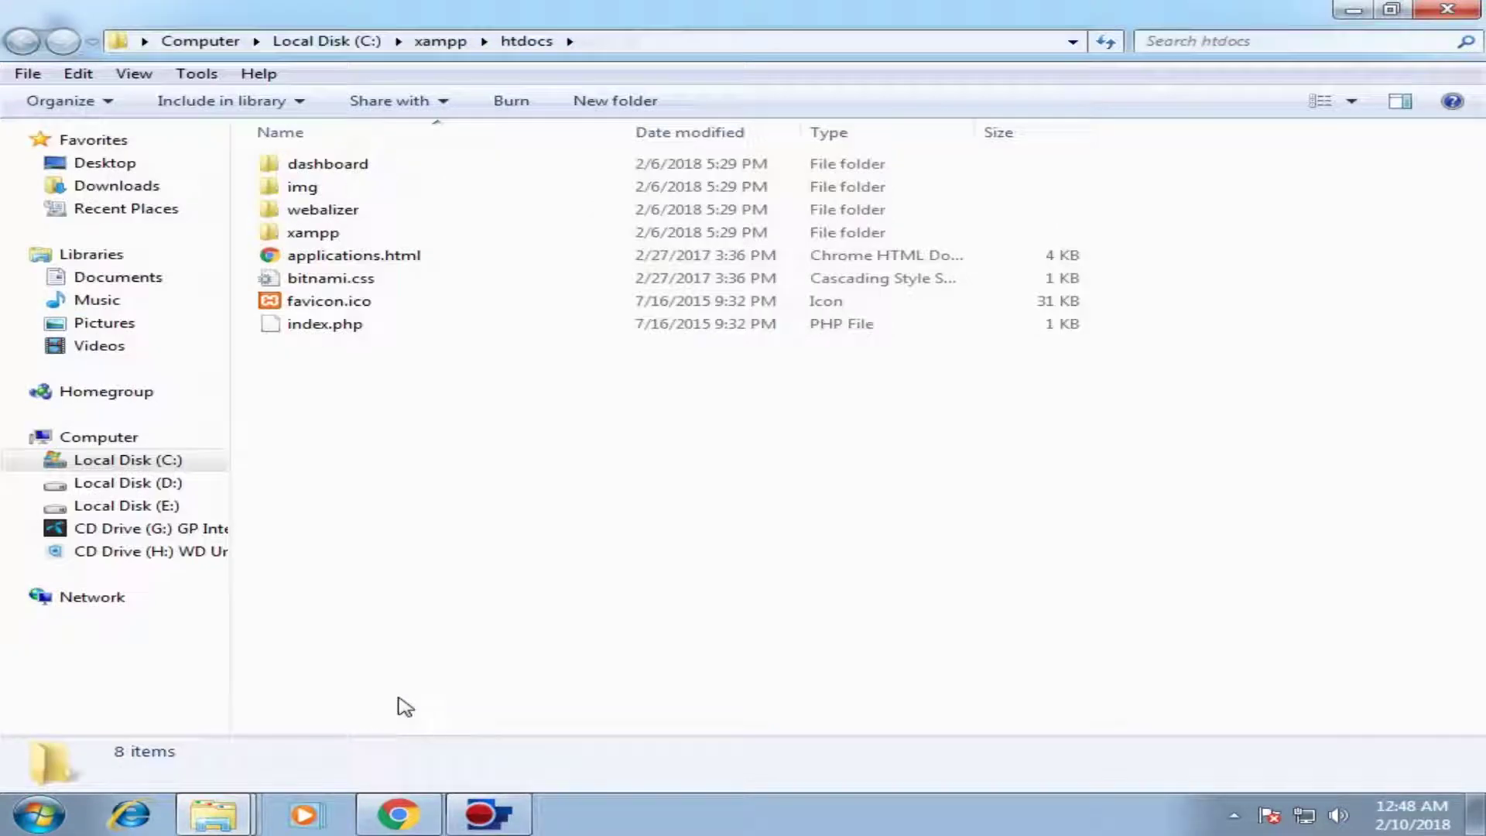
Step: Create a new folder named techsbd inside htdocs
{"action": "right_click", "coordinate": [383, 398]}
{"action": "mouse_move", "coordinate": [521, 648]}
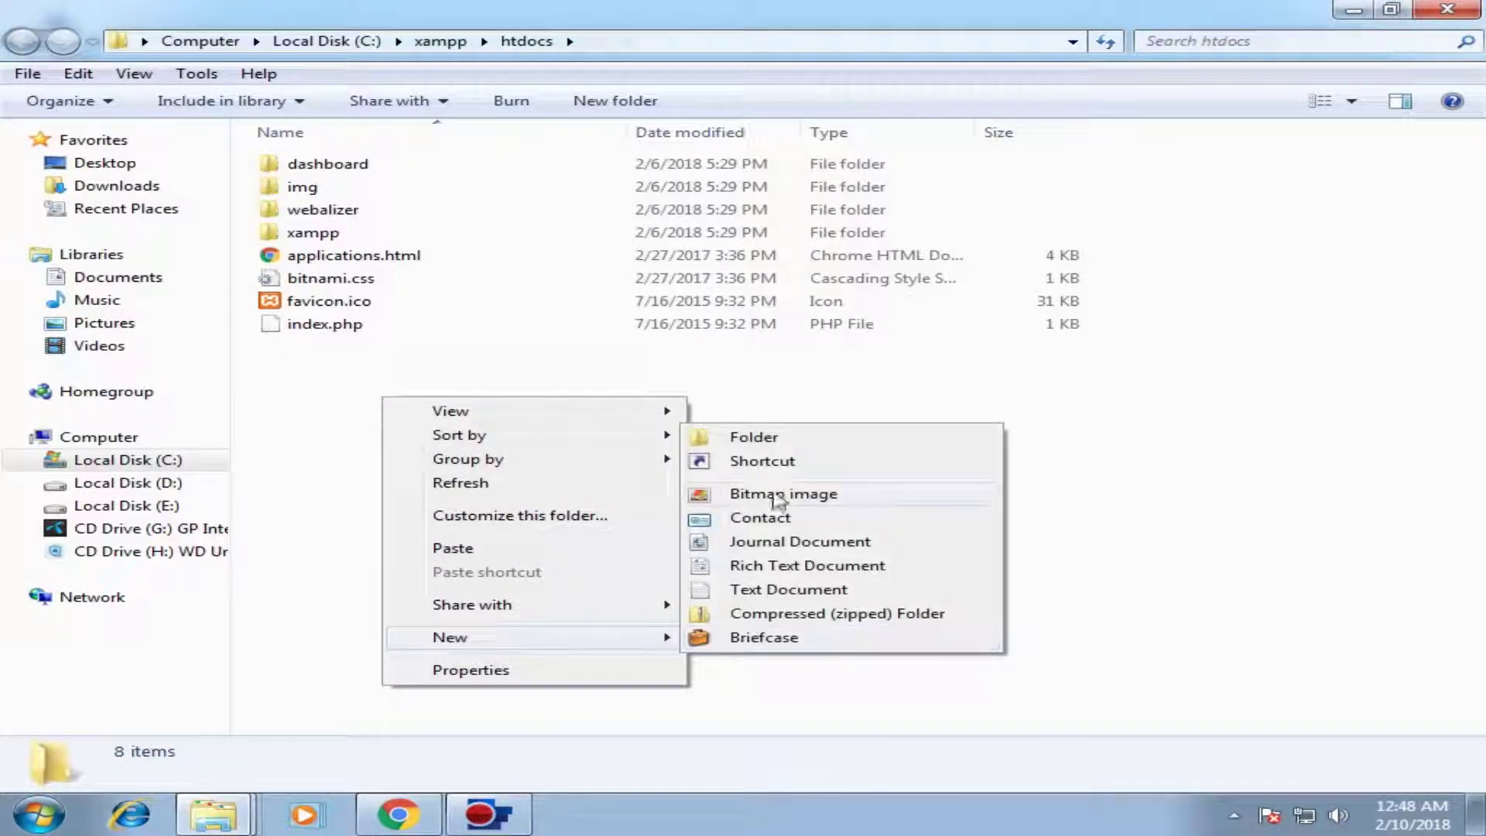
{"action": "left_click", "coordinate": [781, 441]}
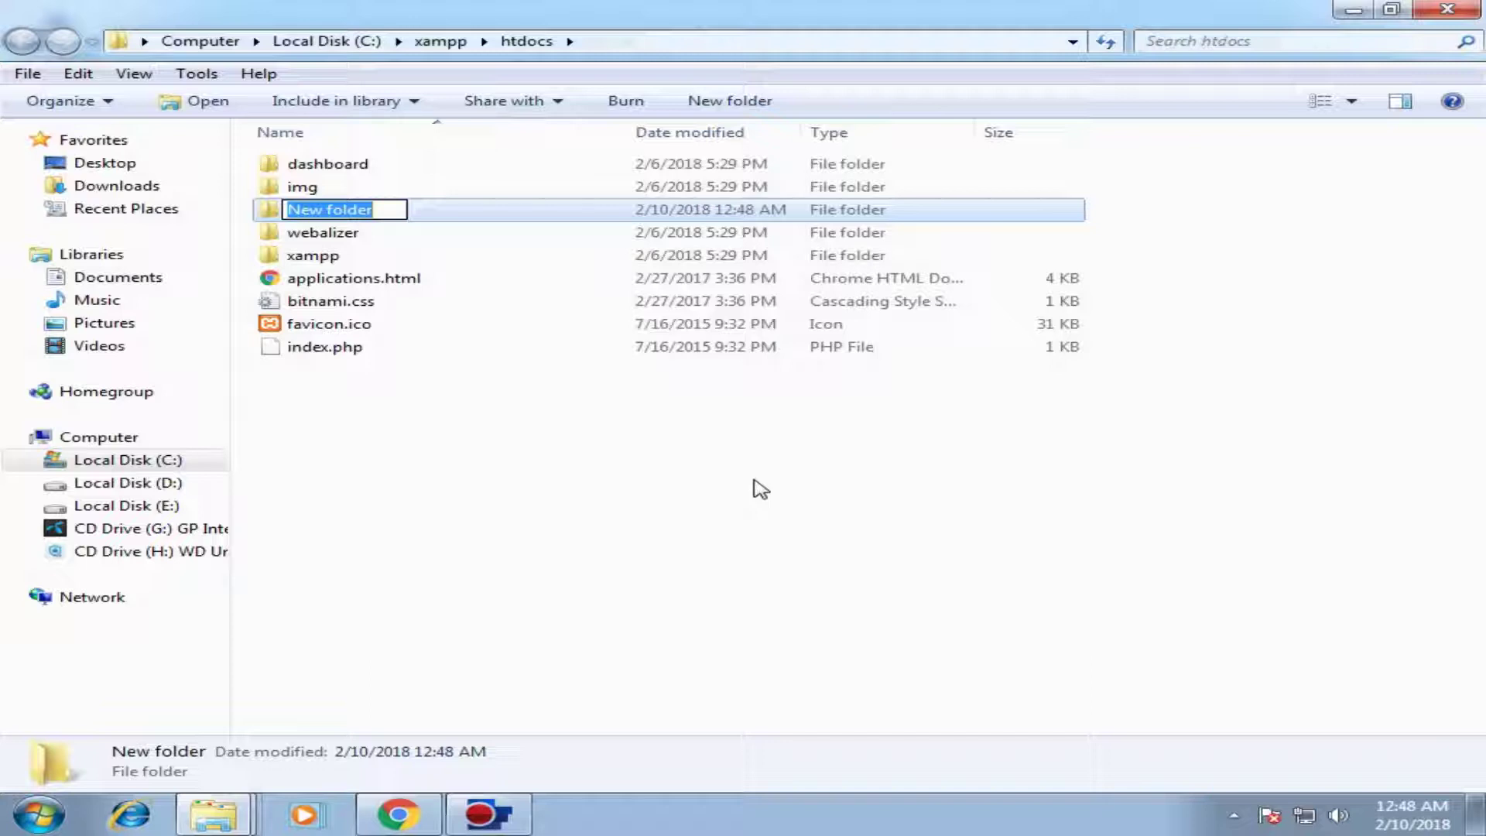
{"action": "type", "text": "tecn"}
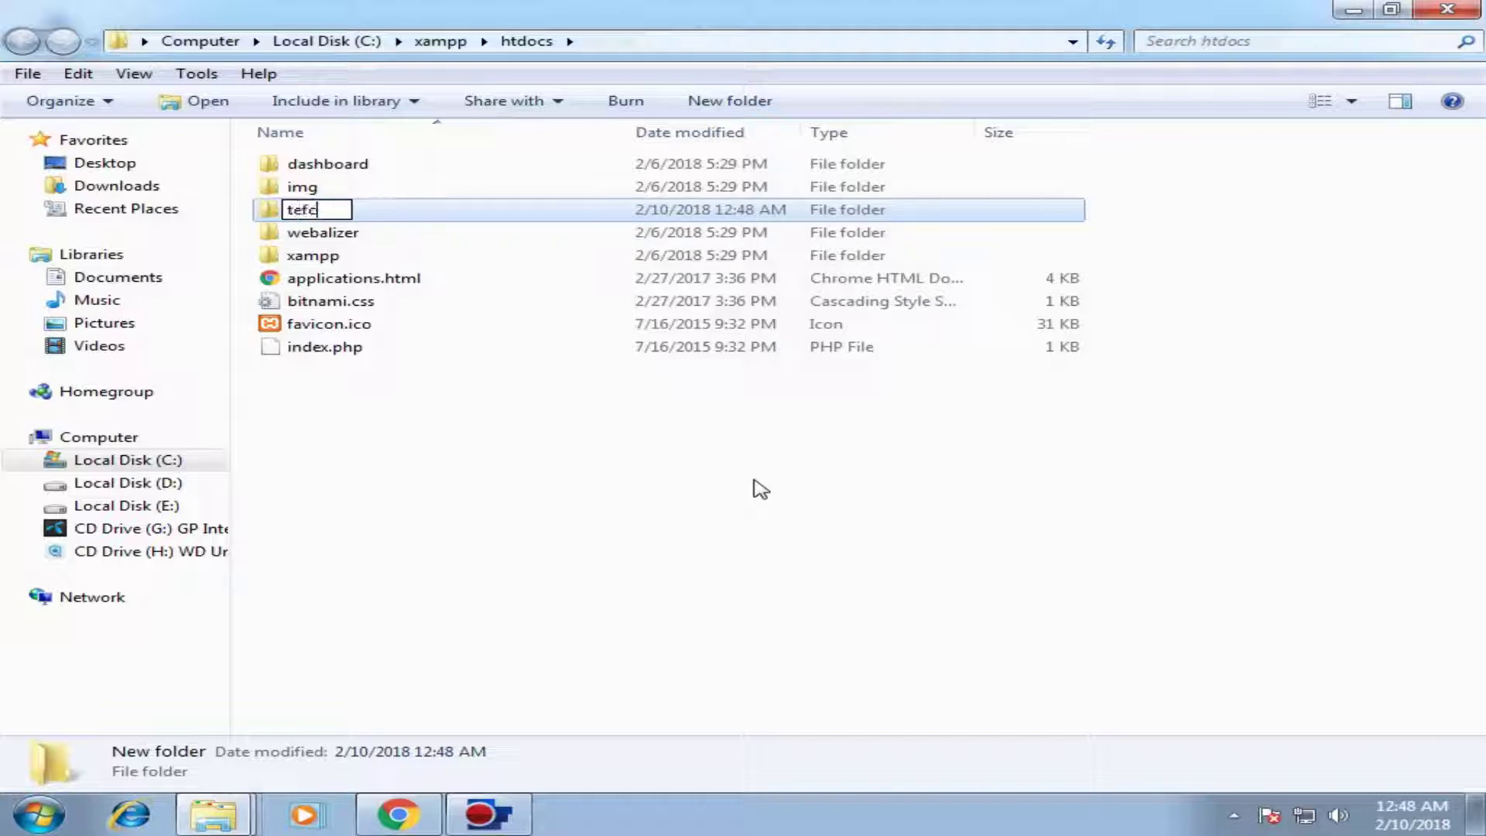
{"action": "key", "text": "BackSpace"}
{"action": "key", "text": "BackSpace"}
{"action": "type", "text": "chsbd"}
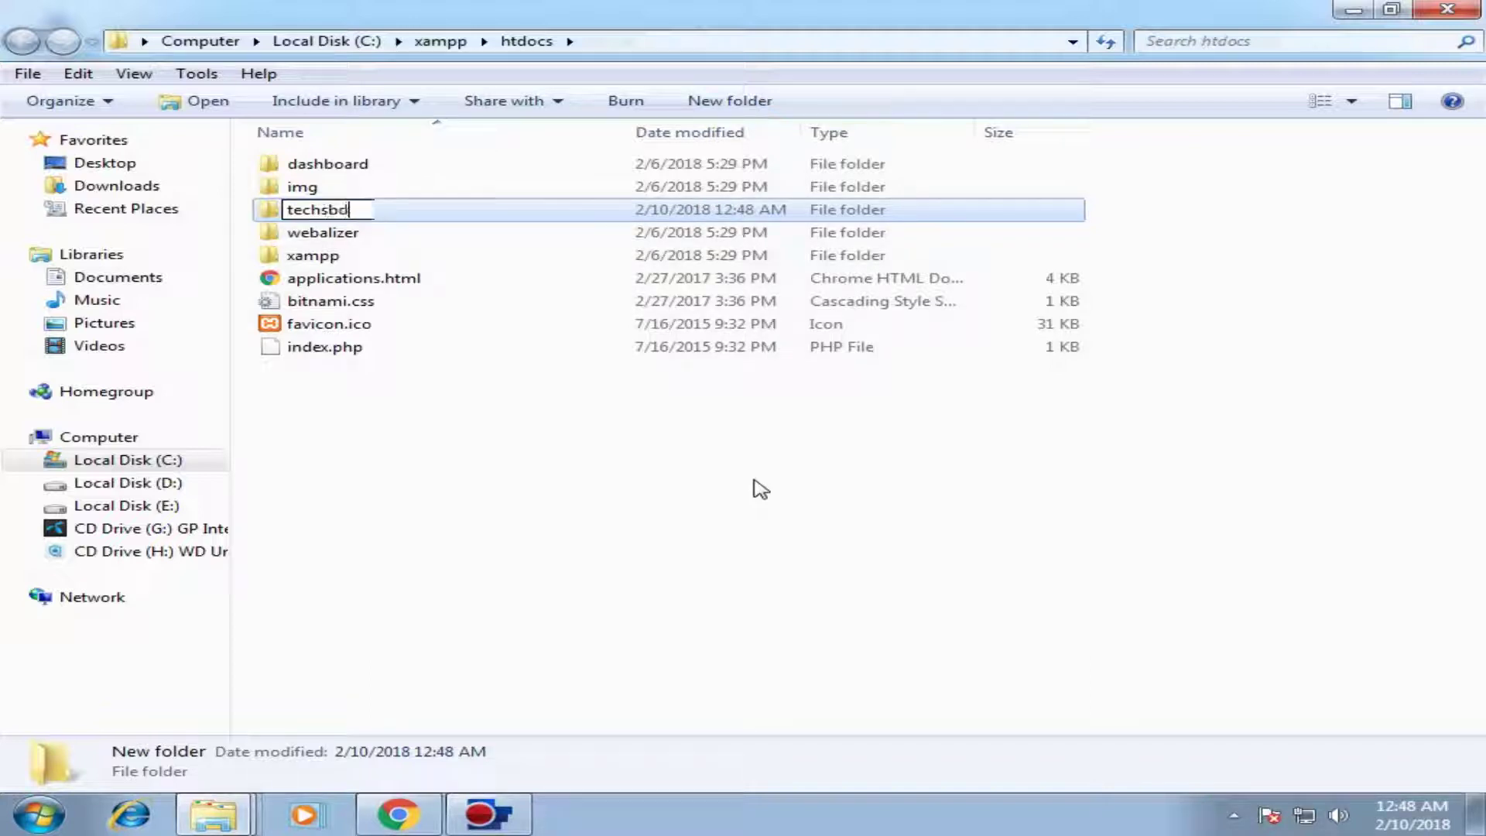
{"action": "left_click", "coordinate": [760, 489]}
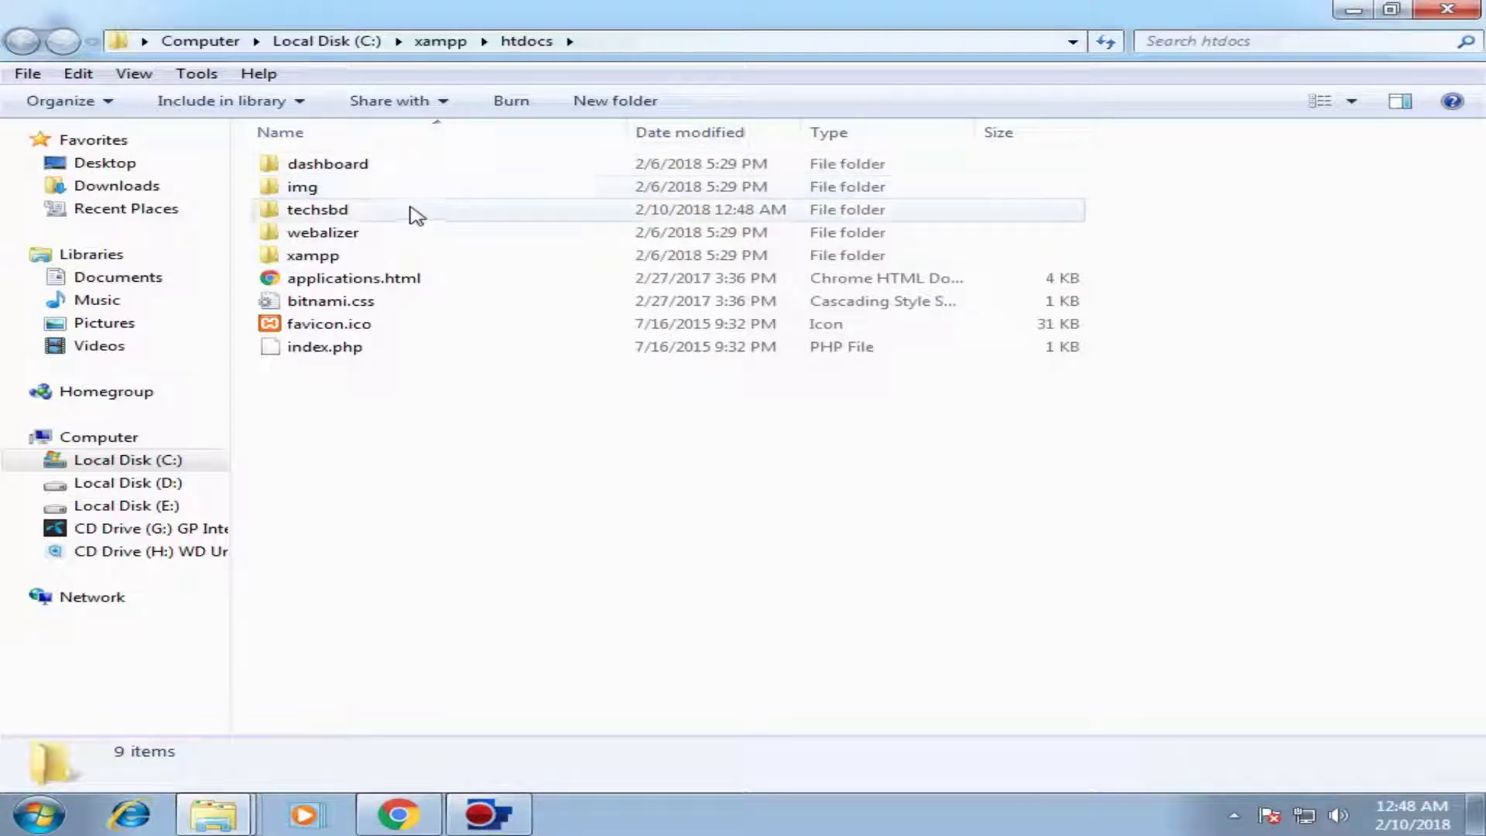
Step: Paste the 19 WordPress files into the techsbd folder and return to Chrome
{"action": "double_click", "coordinate": [415, 216]}
{"action": "right_click", "coordinate": [358, 237]}
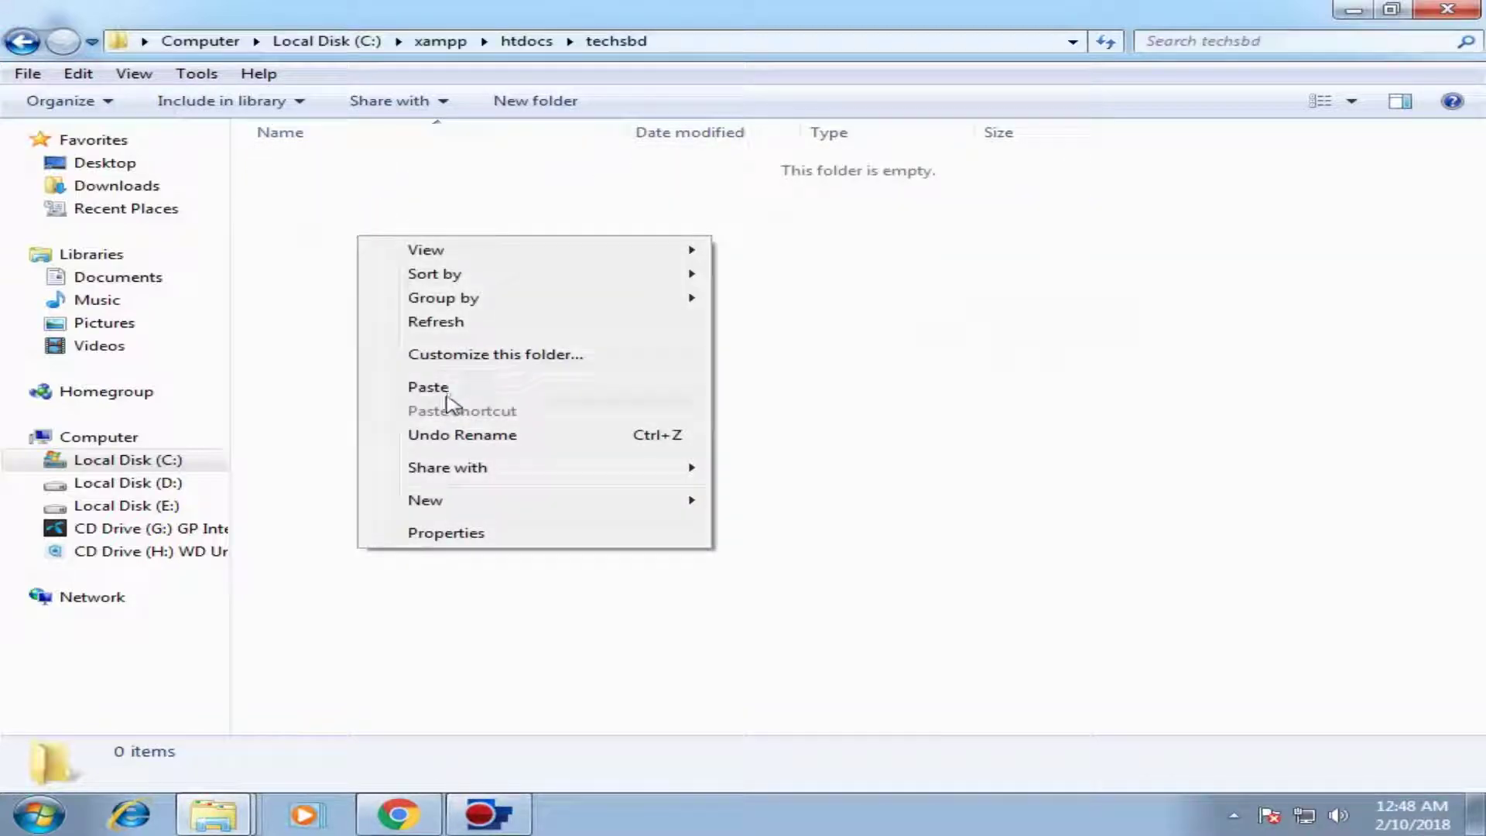
{"action": "left_click", "coordinate": [452, 387]}
{"action": "left_click", "coordinate": [1334, 336]}
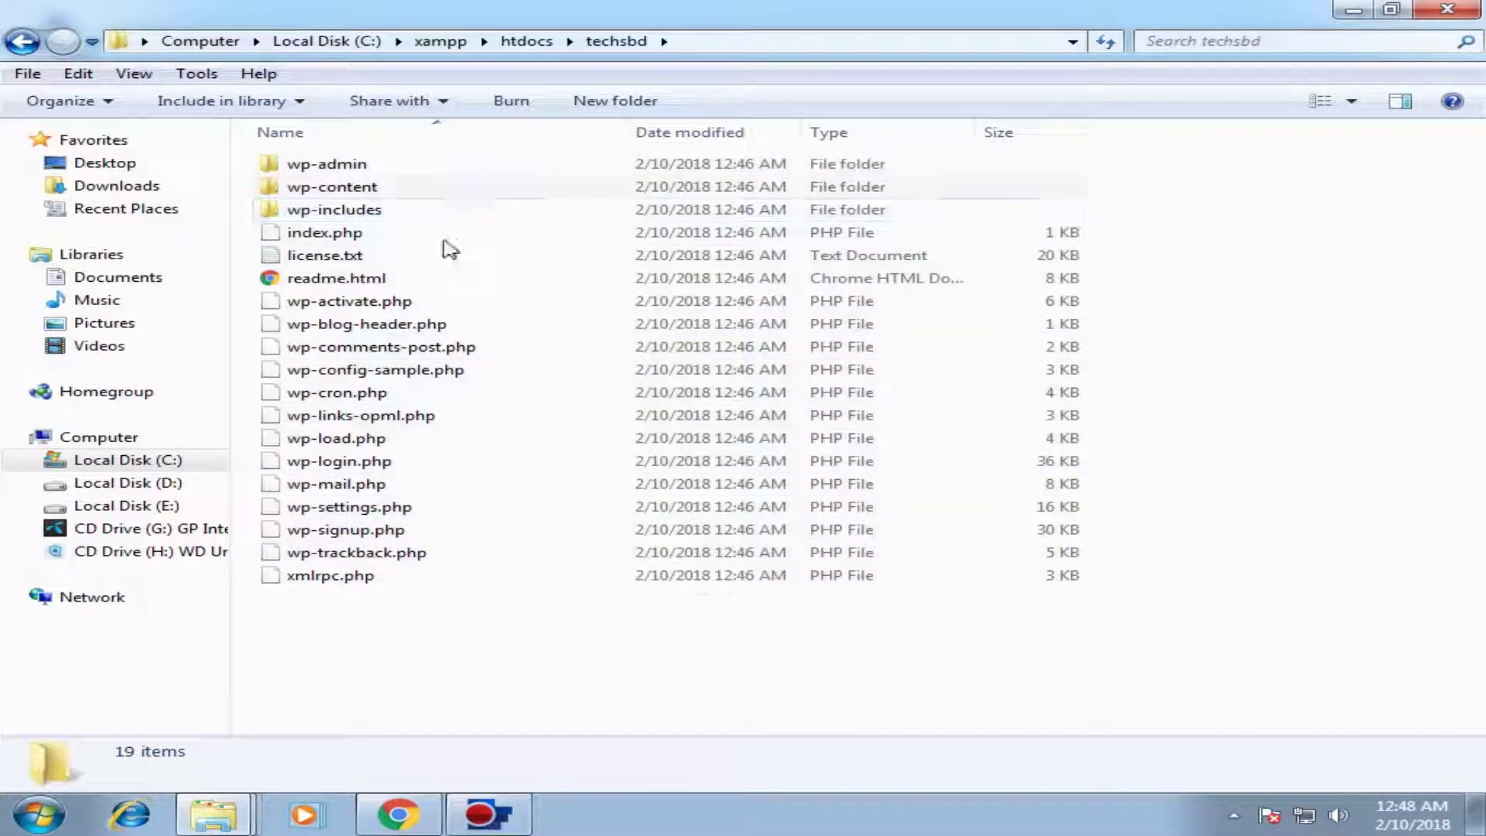
{"action": "left_click", "coordinate": [398, 814]}
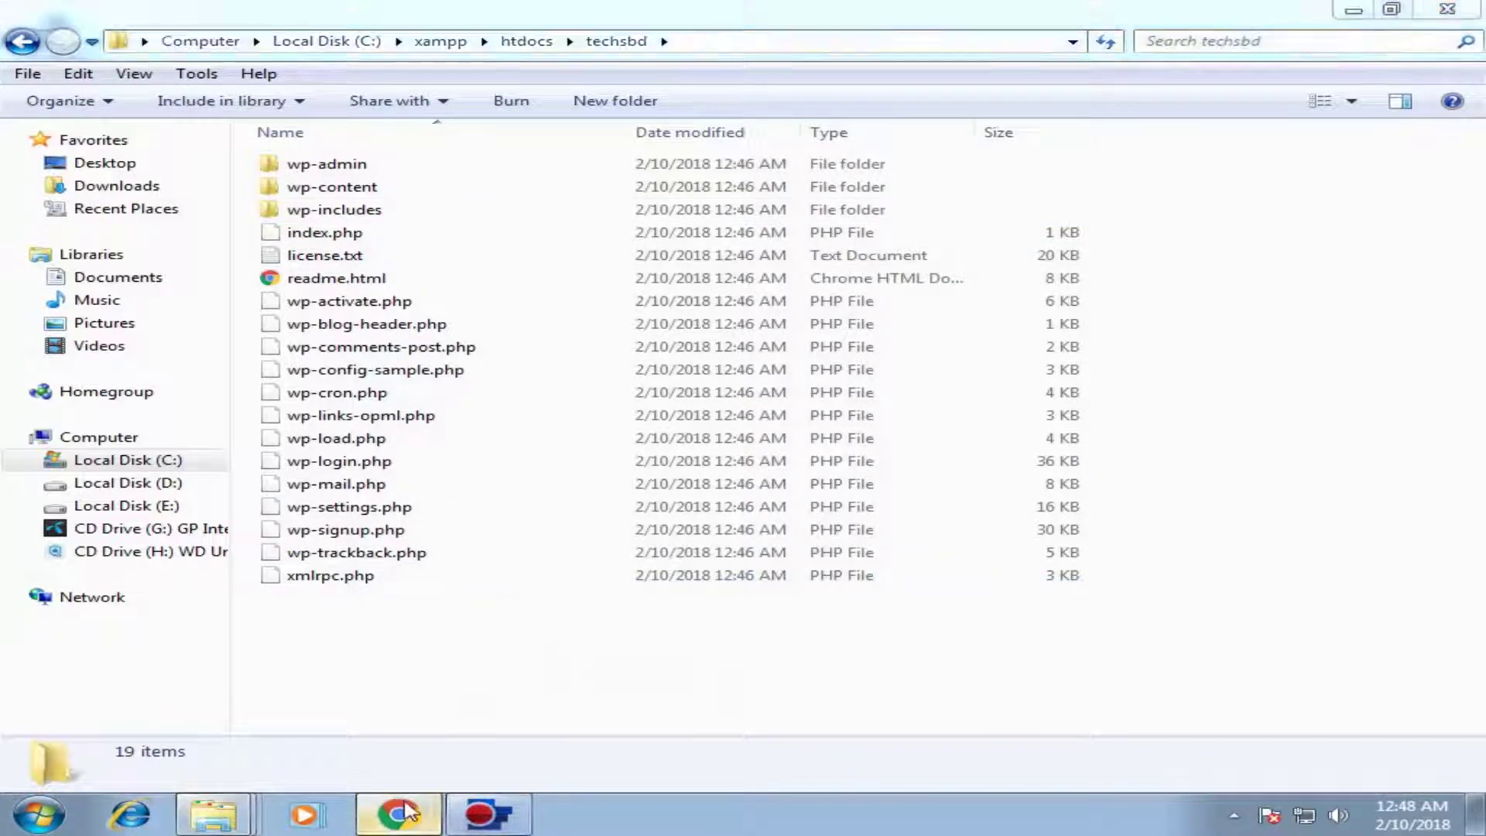
{"action": "left_click", "coordinate": [590, 61]}
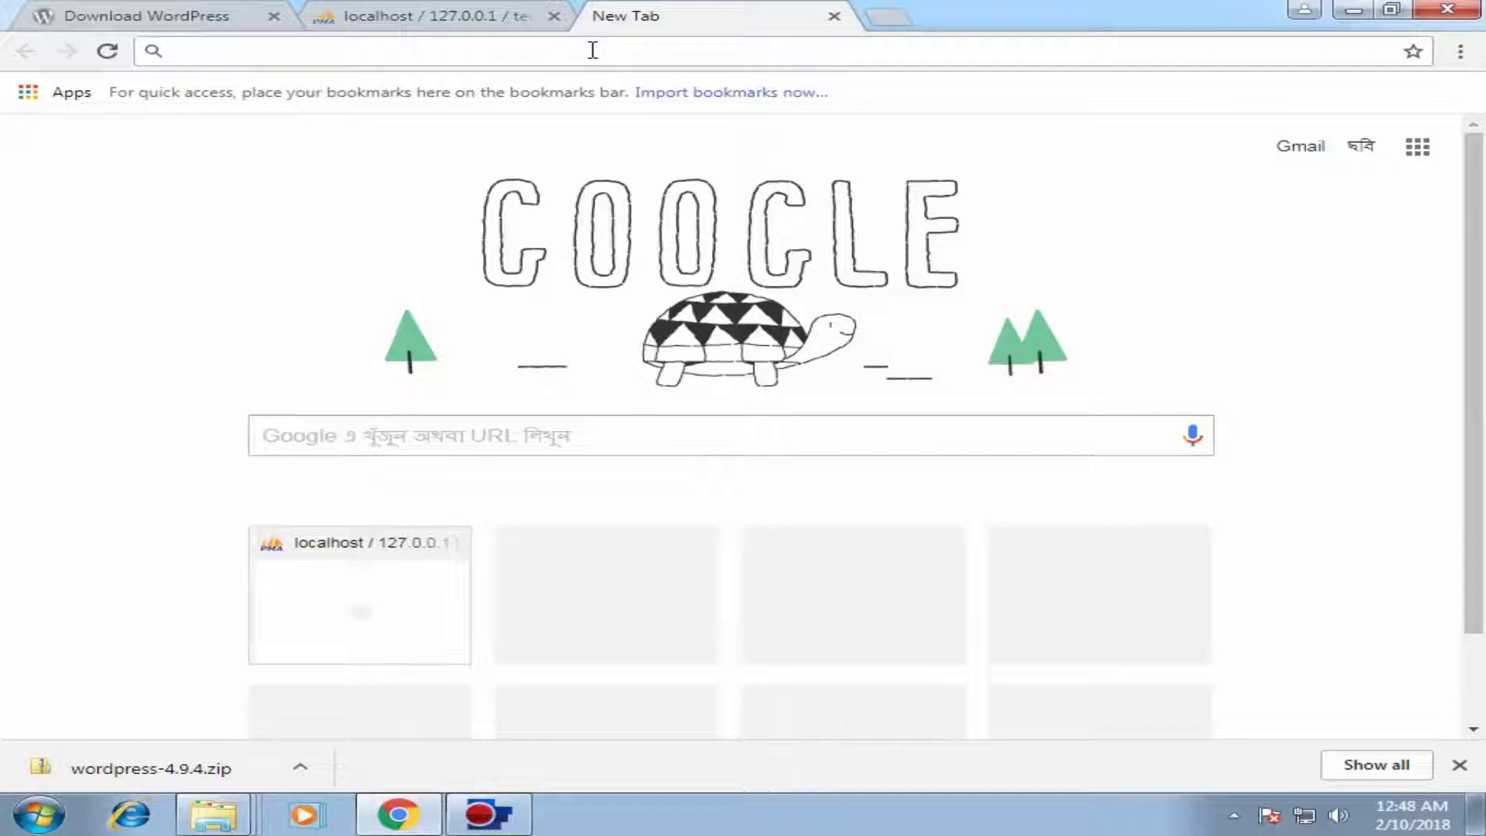
Step: Load localhost/techsbd in Chrome to reach the WordPress setup page
{"action": "type", "text": "localhos"}
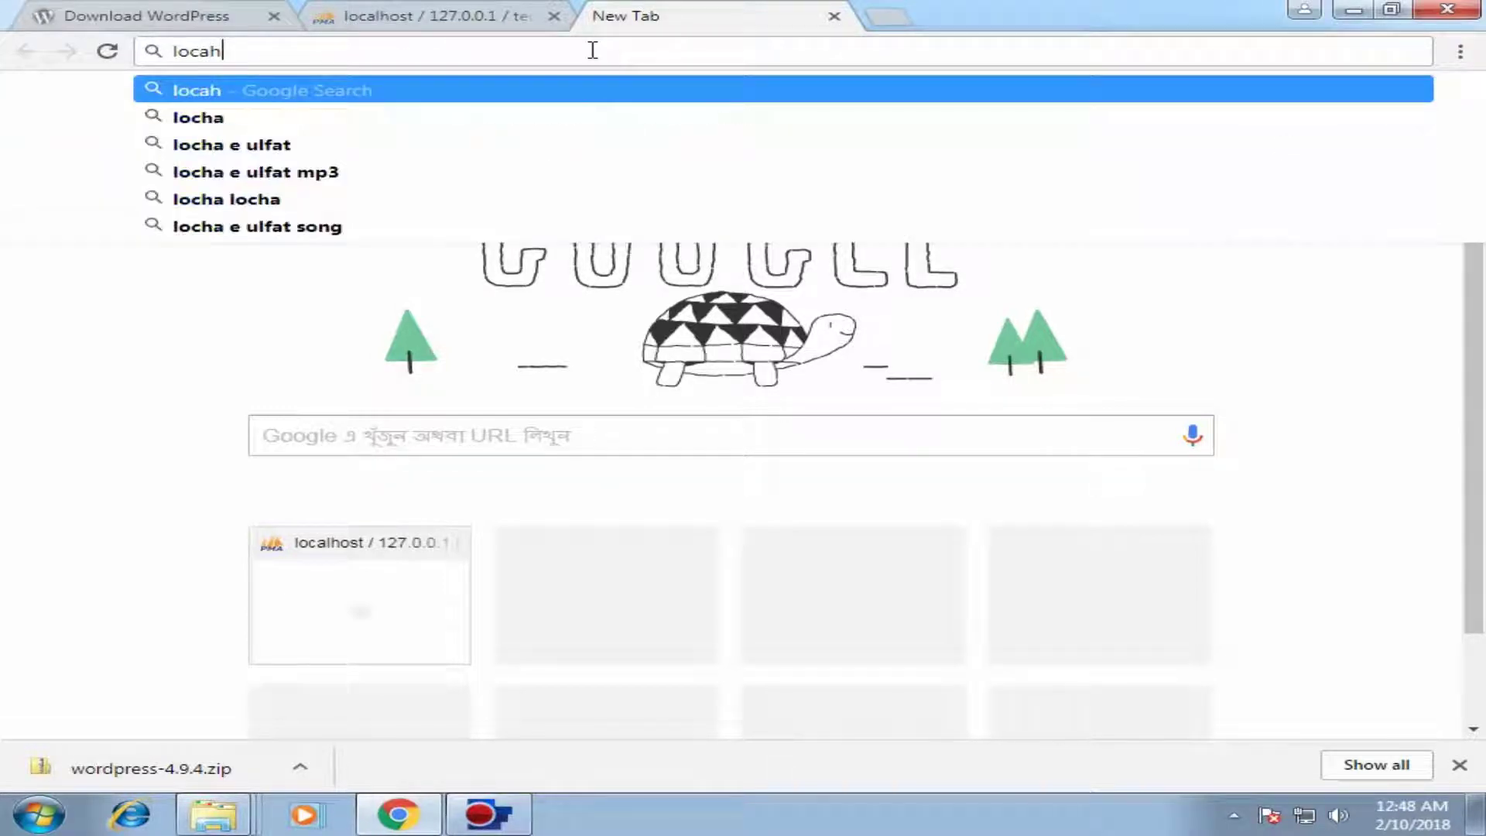
{"action": "type", "text": "t"}
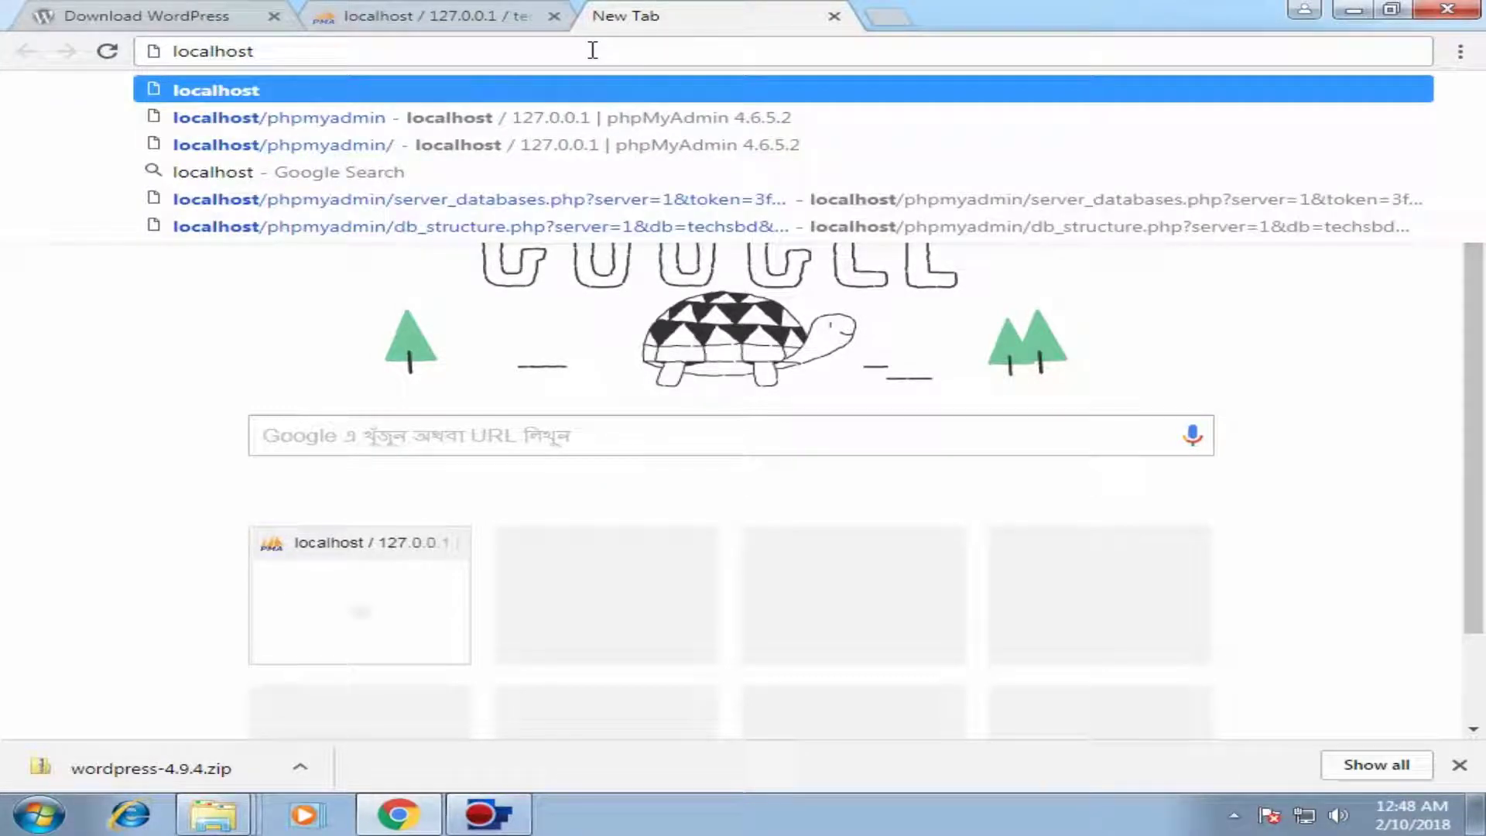
{"action": "type", "text": "/techsbd"}
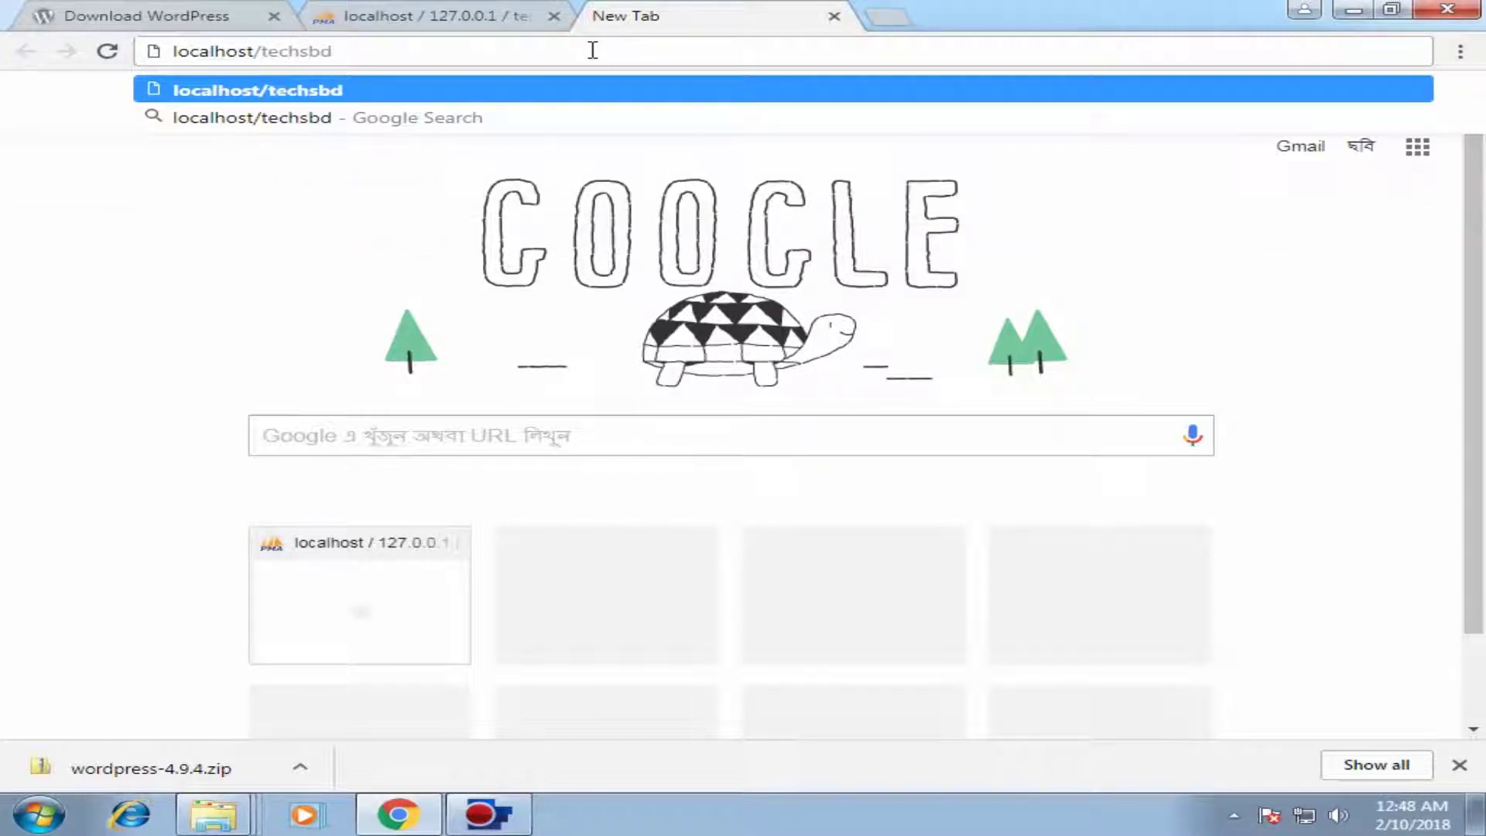
{"action": "key", "text": "Return"}
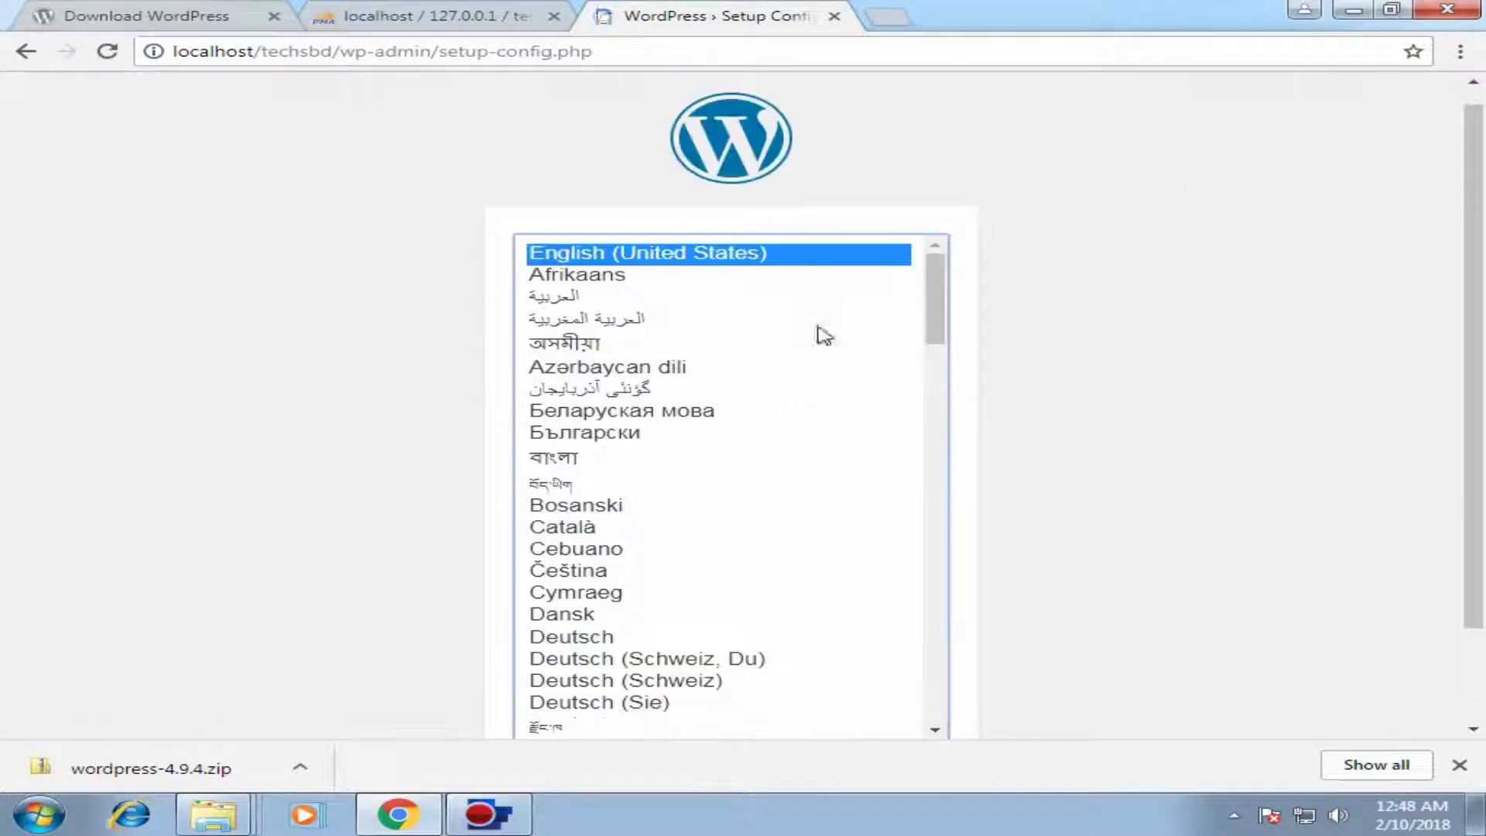
Step: Keep English (United States) as the setup language and continue to the welcome page
{"action": "scroll", "coordinate": [1483, 275], "scroll_direction": "down", "scroll_amount": 2}
{"action": "mouse_move", "coordinate": [1483, 274]}
{"action": "left_mouse_down"}
{"action": "mouse_move", "coordinate": [1482, 217]}
{"action": "mouse_move", "coordinate": [1481, 293]}
{"action": "left_mouse_up"}
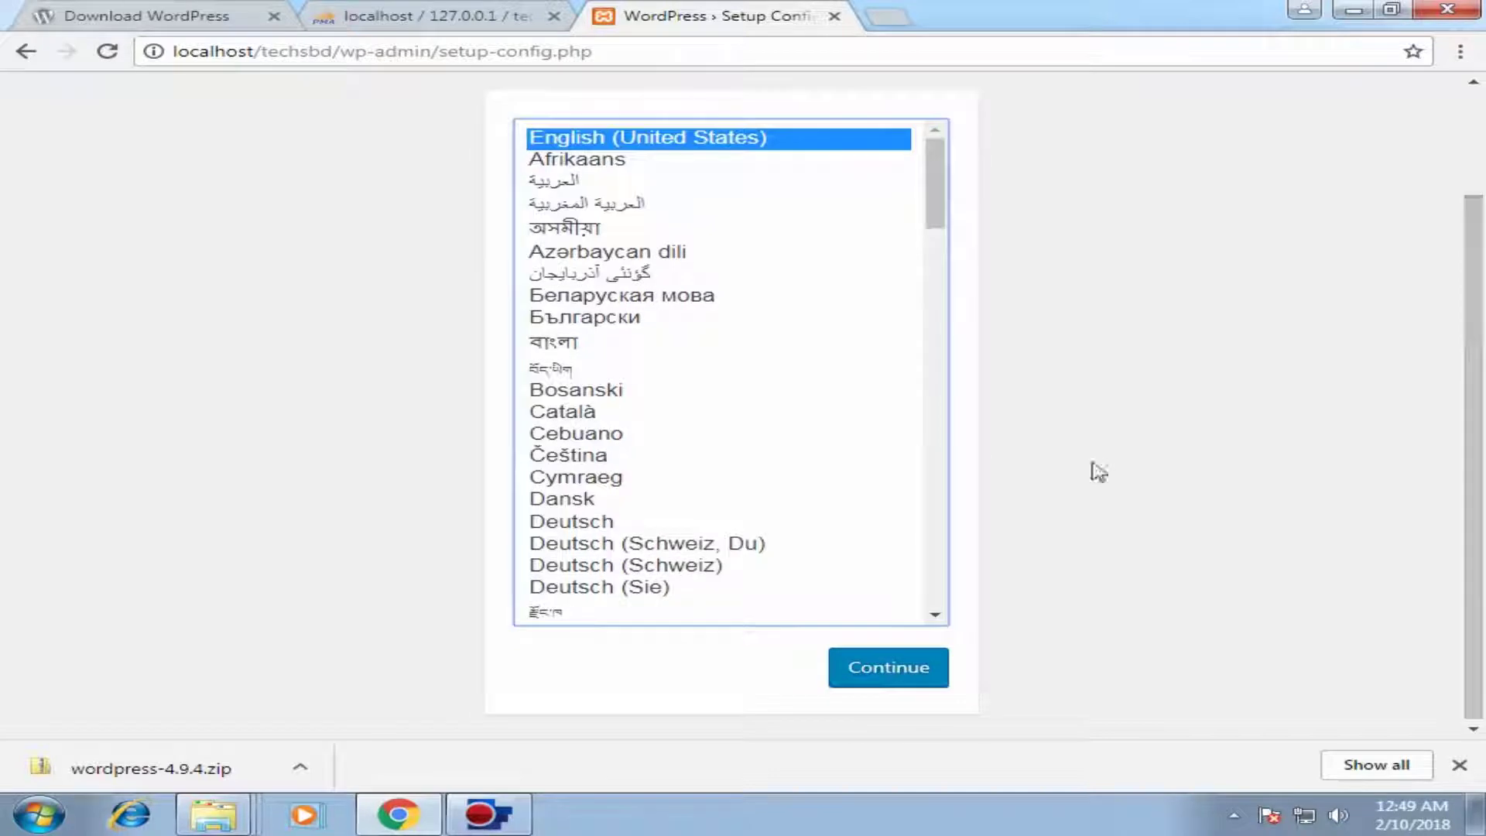
{"action": "left_click", "coordinate": [689, 278]}
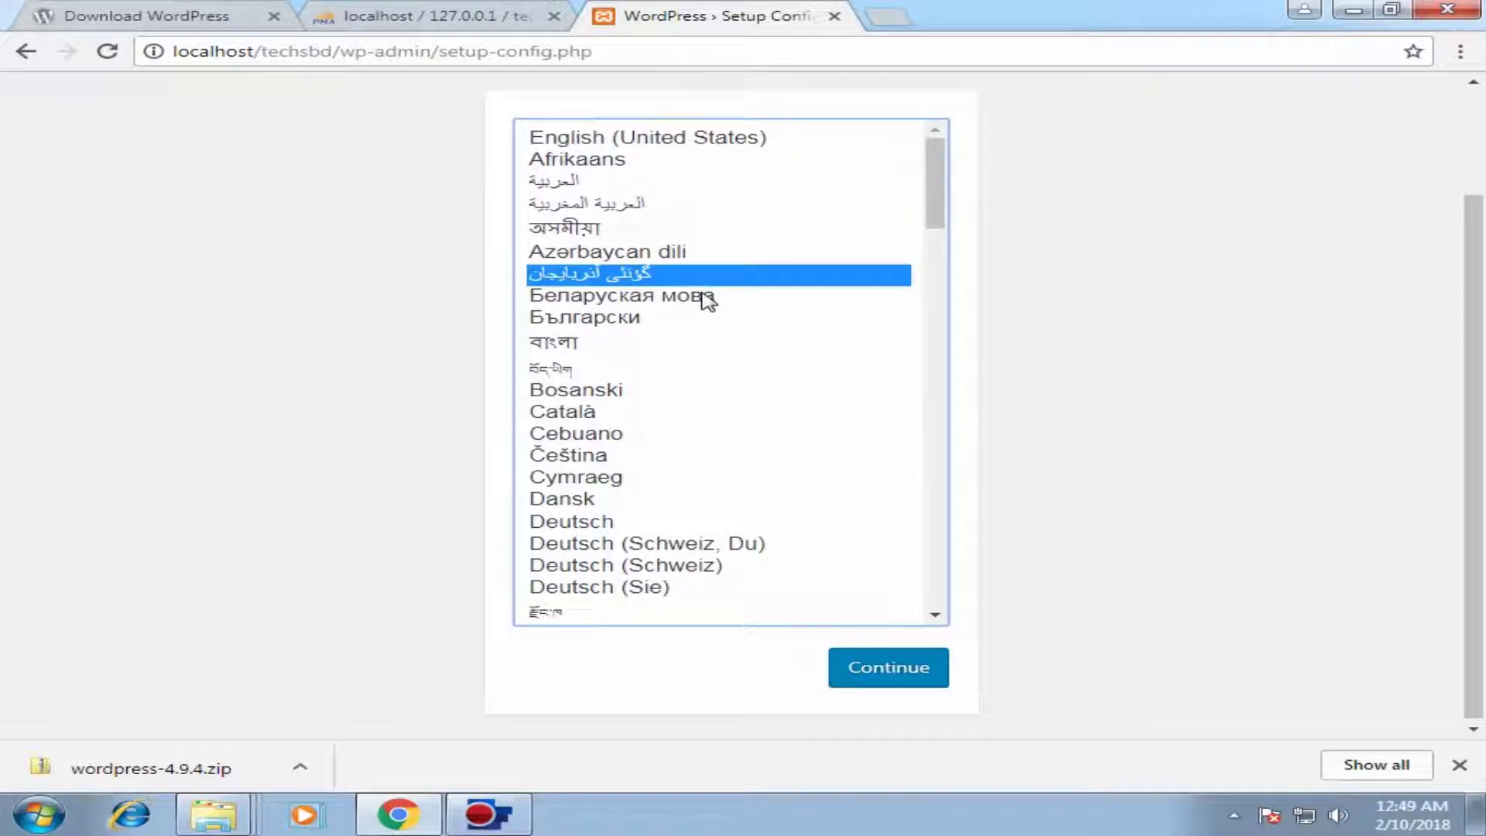
{"action": "key", "text": "e"}
{"action": "key", "text": "e"}
{"action": "key", "text": "e"}
{"action": "key", "text": "e"}
{"action": "key", "text": "e"}
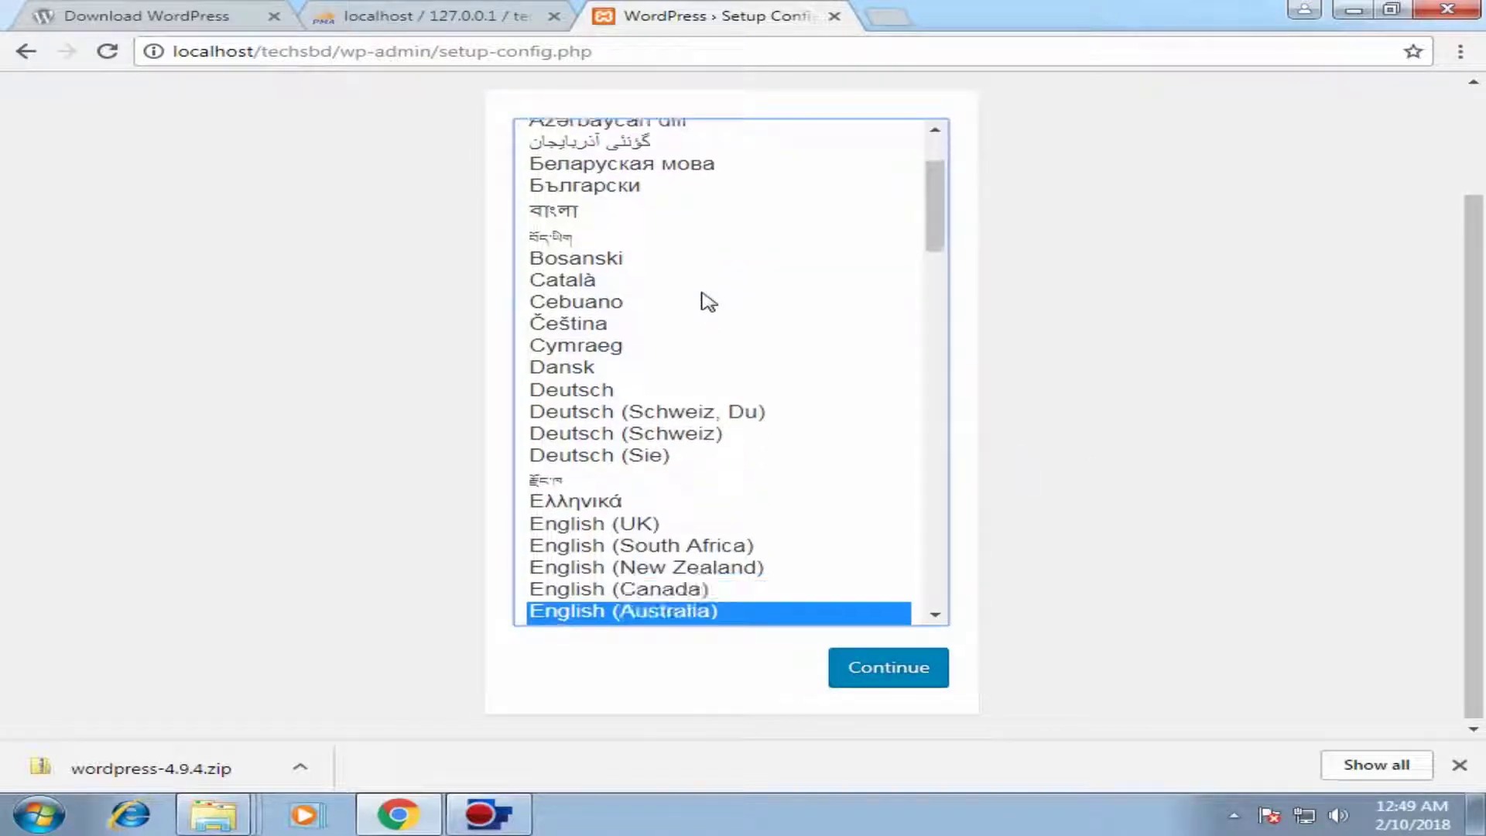
{"action": "key", "text": "e"}
{"action": "key", "text": "e"}
{"action": "key", "text": "e"}
{"action": "key", "text": "e"}
{"action": "key", "text": "e"}
{"action": "key", "text": "e"}
{"action": "key", "text": "e"}
{"action": "key", "text": "e"}
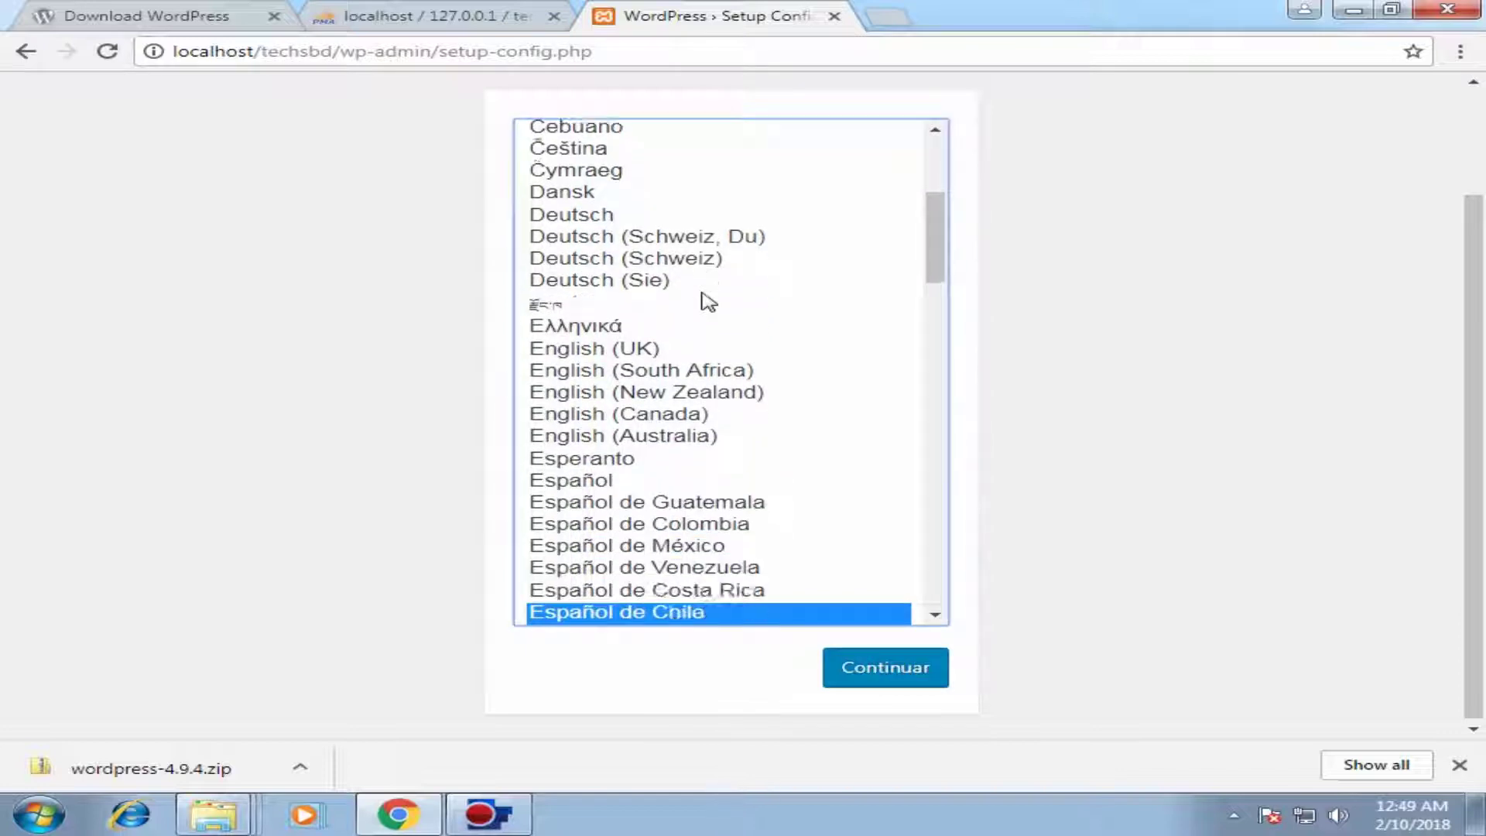
{"action": "key", "text": "e"}
{"action": "key", "text": "e"}
{"action": "key", "text": "e"}
{"action": "key", "text": "e"}
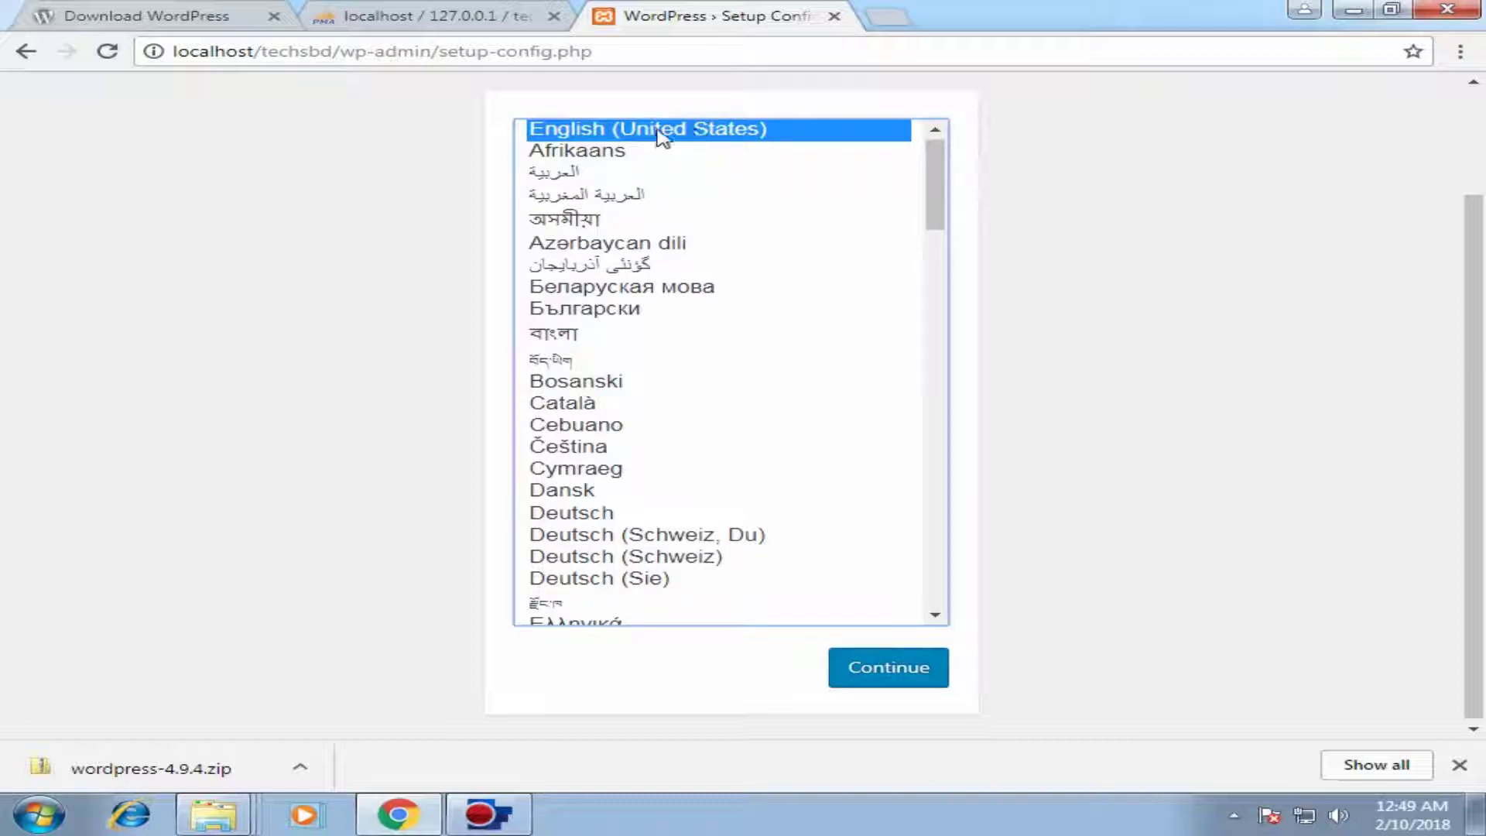
{"action": "left_click", "coordinate": [890, 675]}
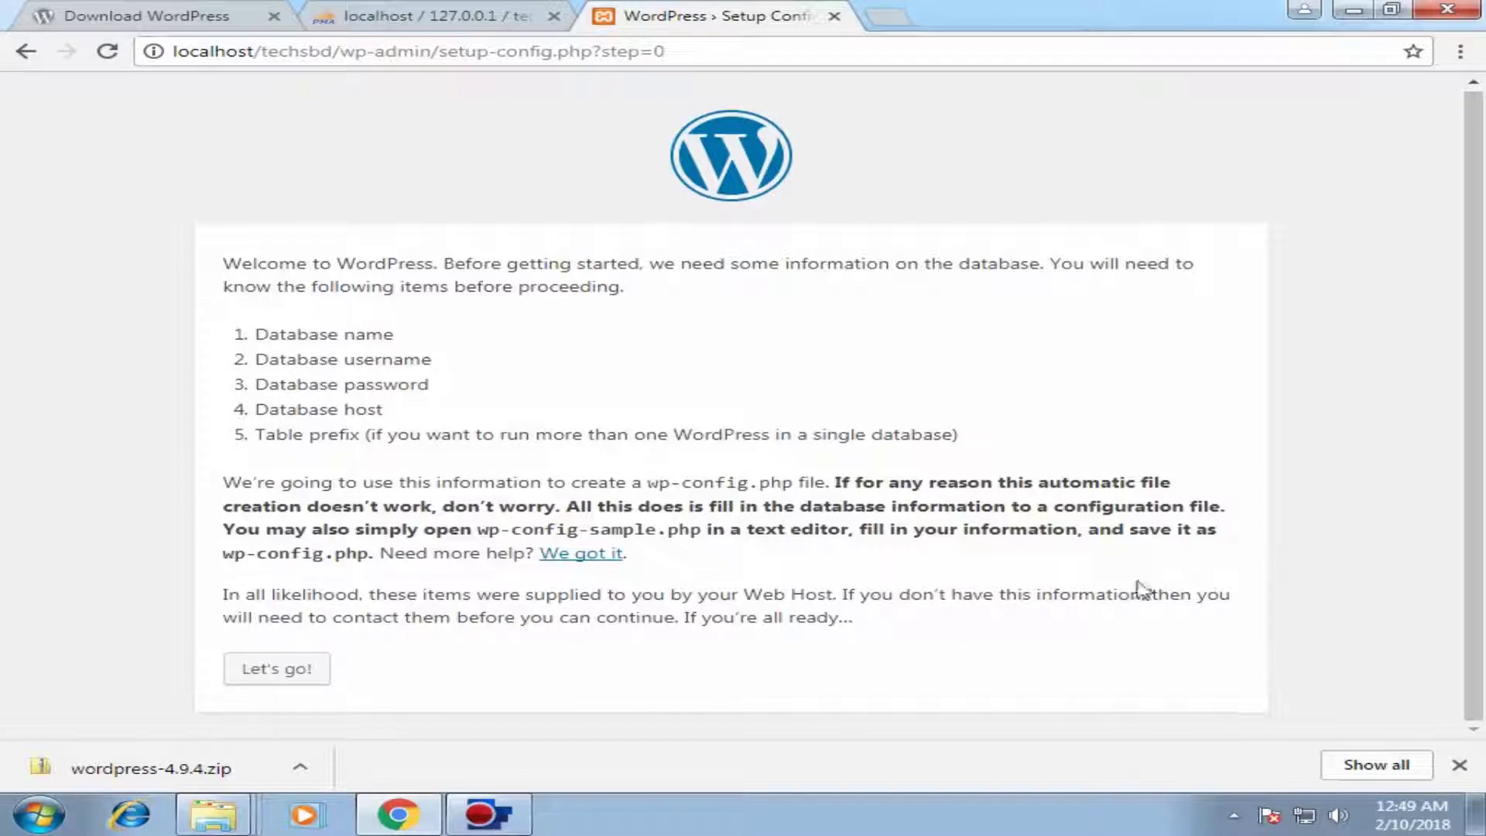
Step: Enter database name techsbd and username root in the connection form
{"action": "left_click", "coordinate": [288, 670]}
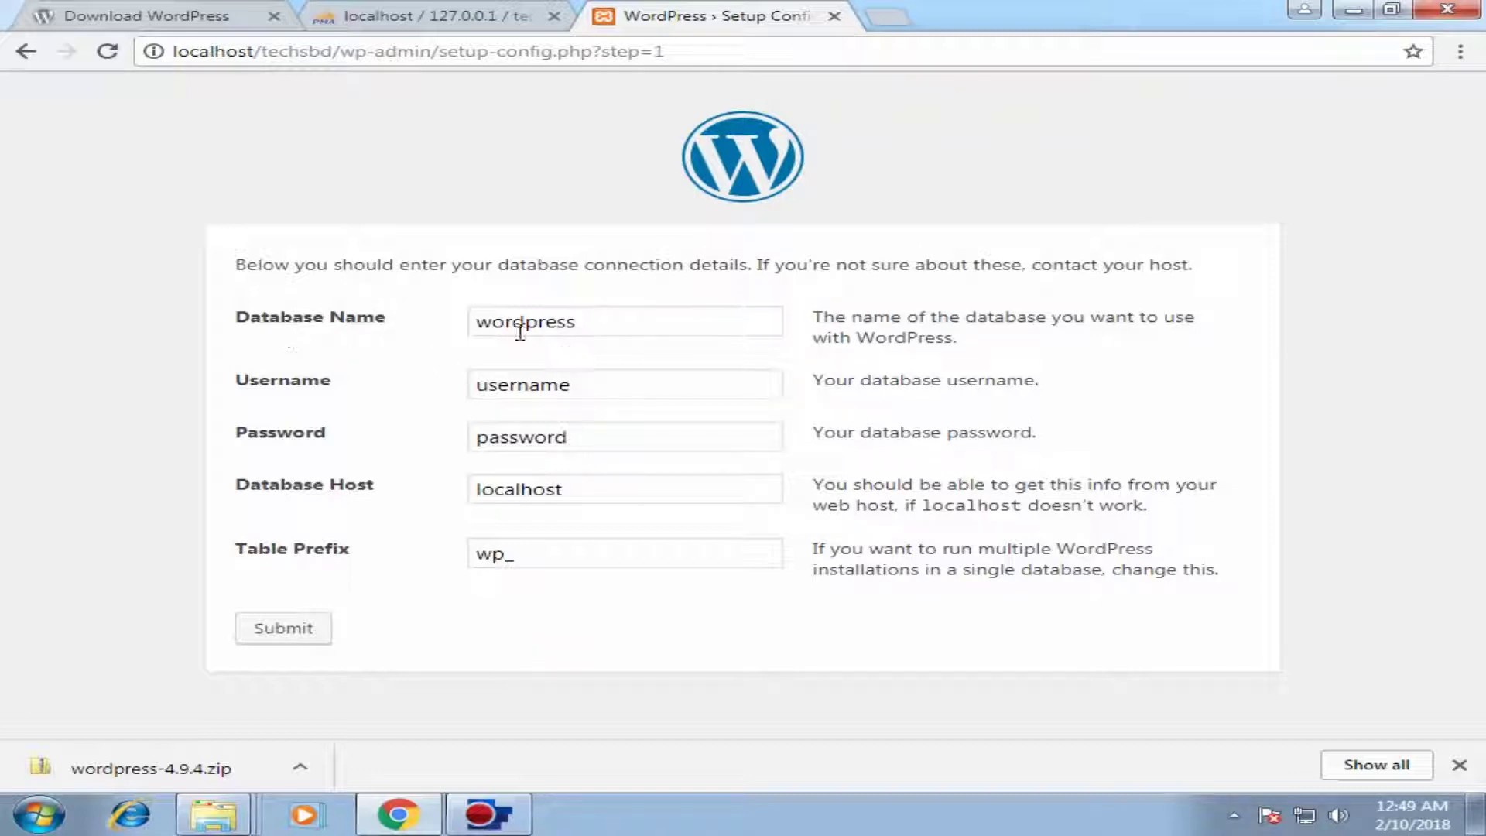
{"action": "left_click", "coordinate": [667, 325]}
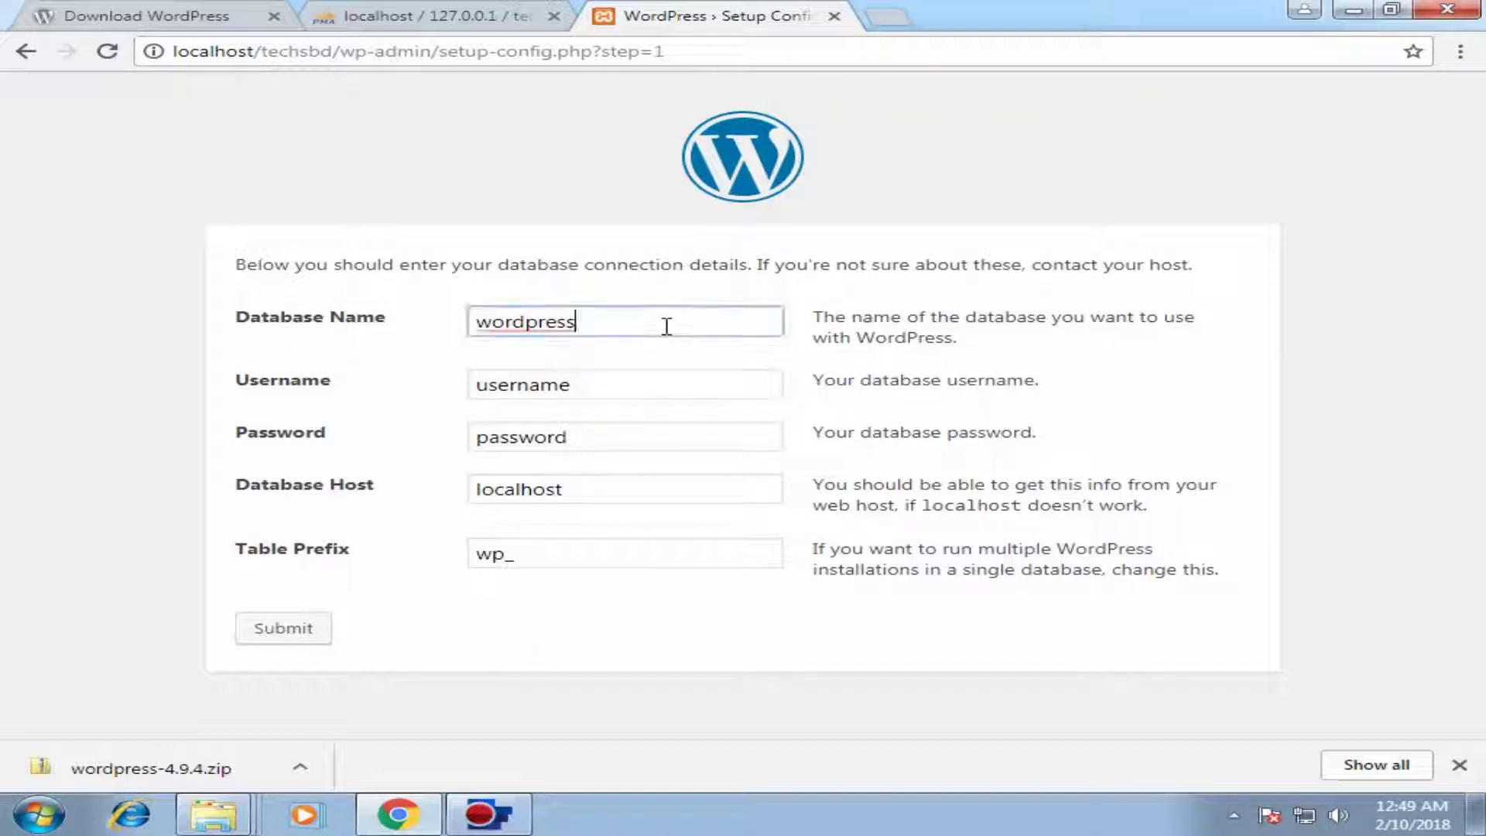
{"action": "double_click", "coordinate": [564, 335]}
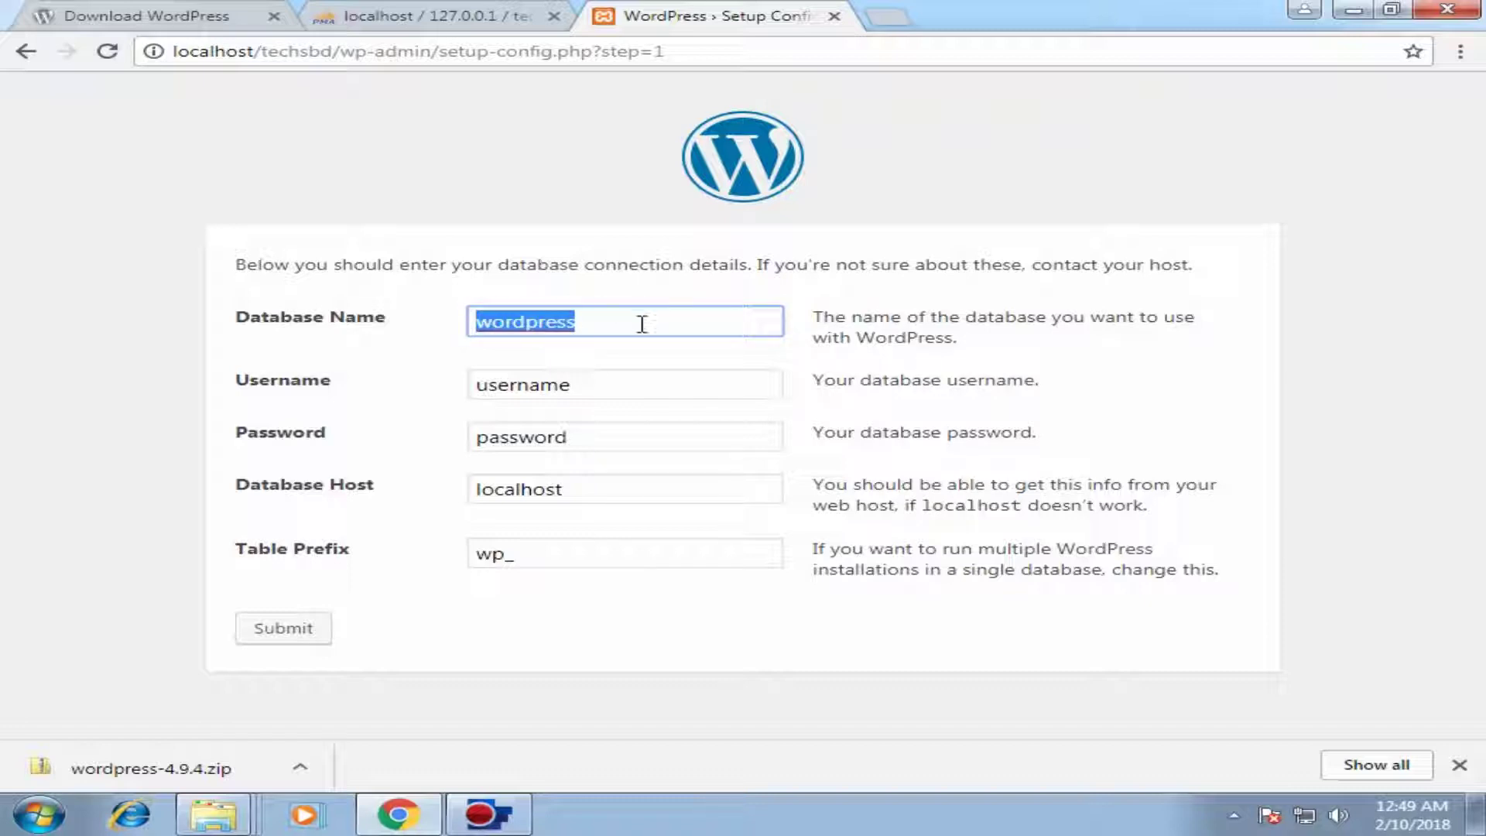
{"action": "left_click", "coordinate": [418, 16]}
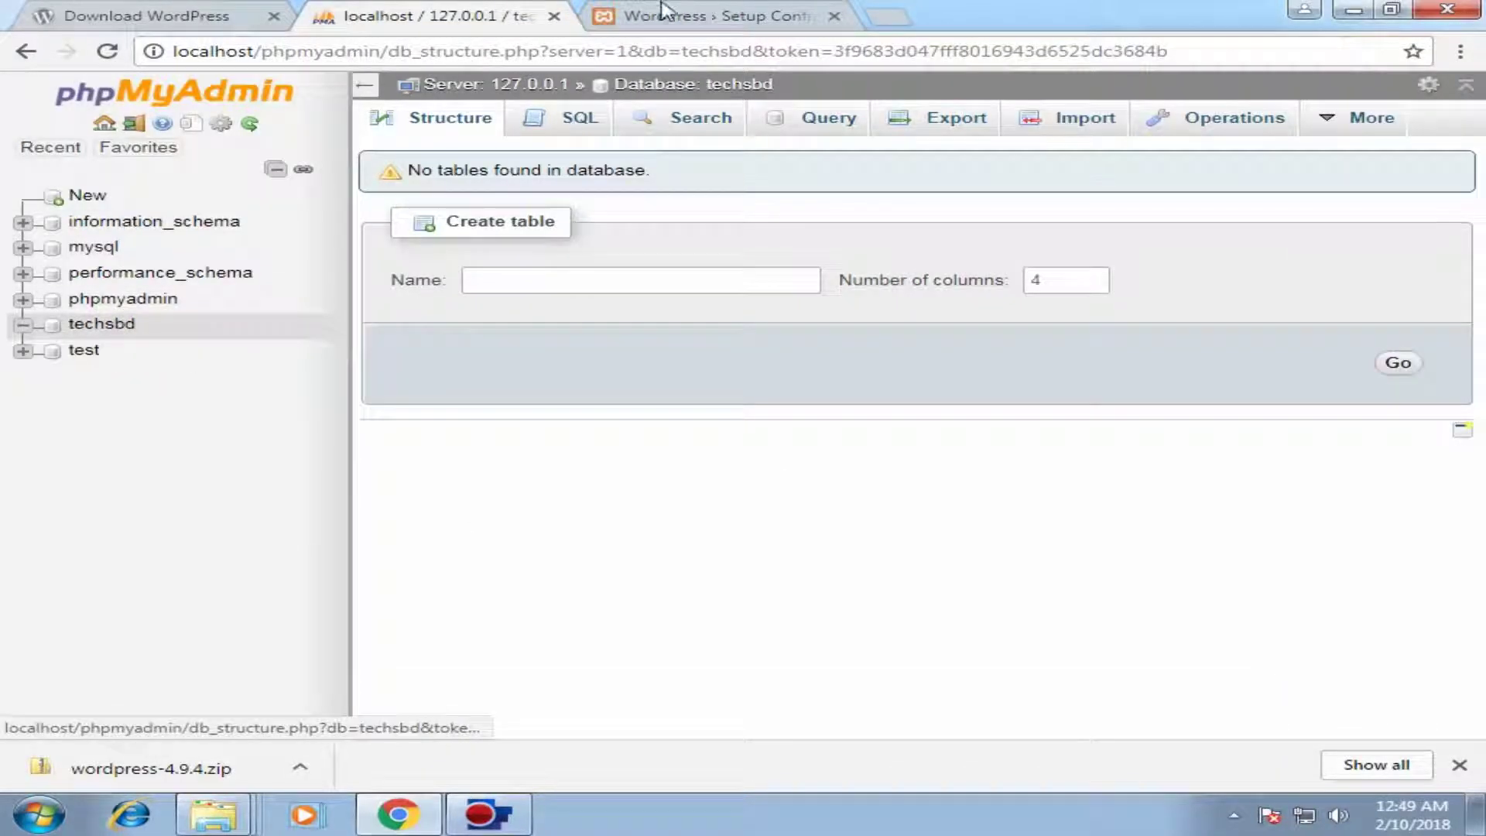
{"action": "left_click", "coordinate": [662, 11]}
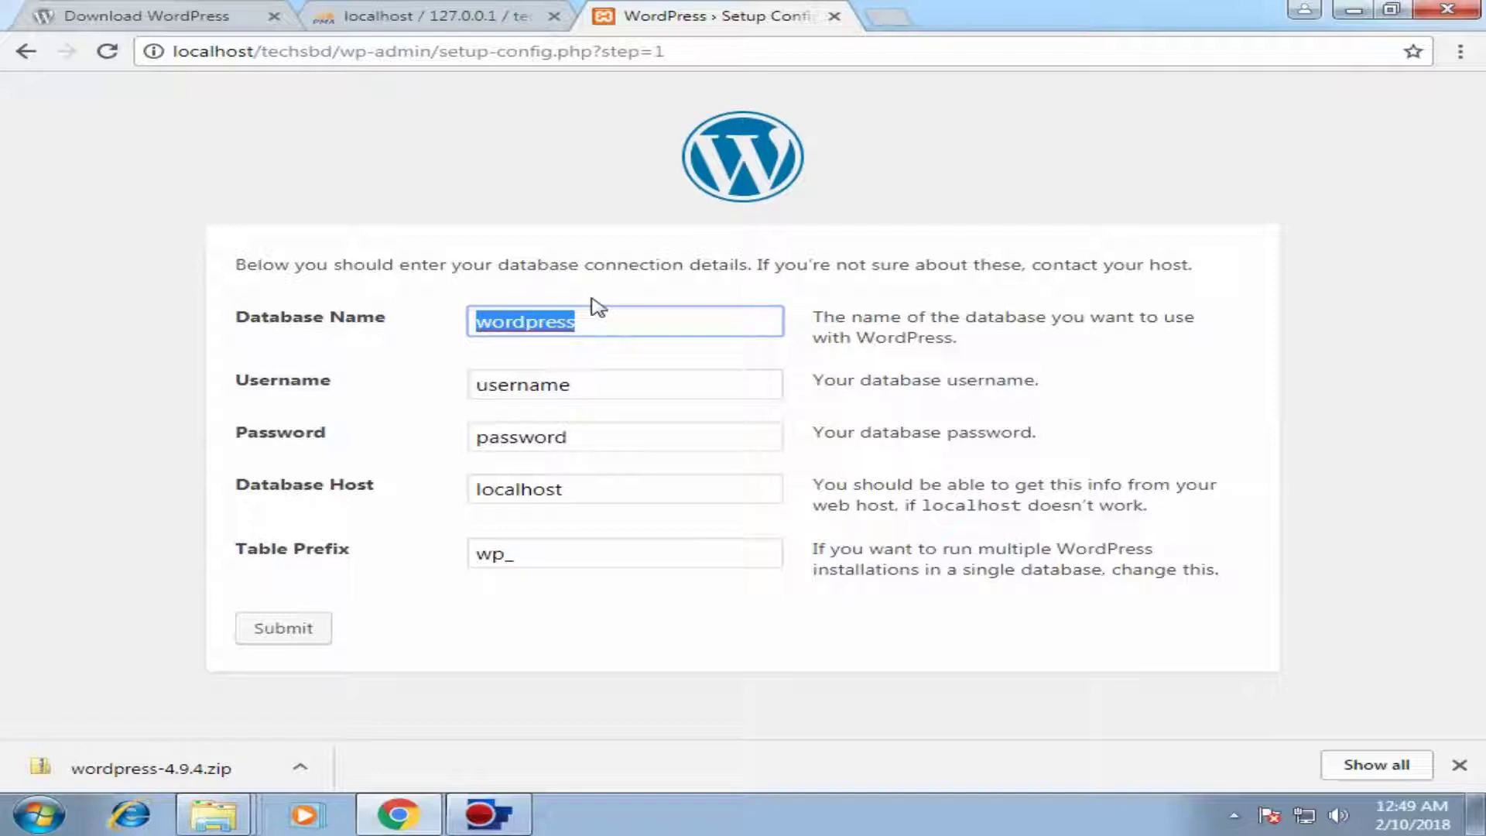
{"action": "type", "text": "techsbd"}
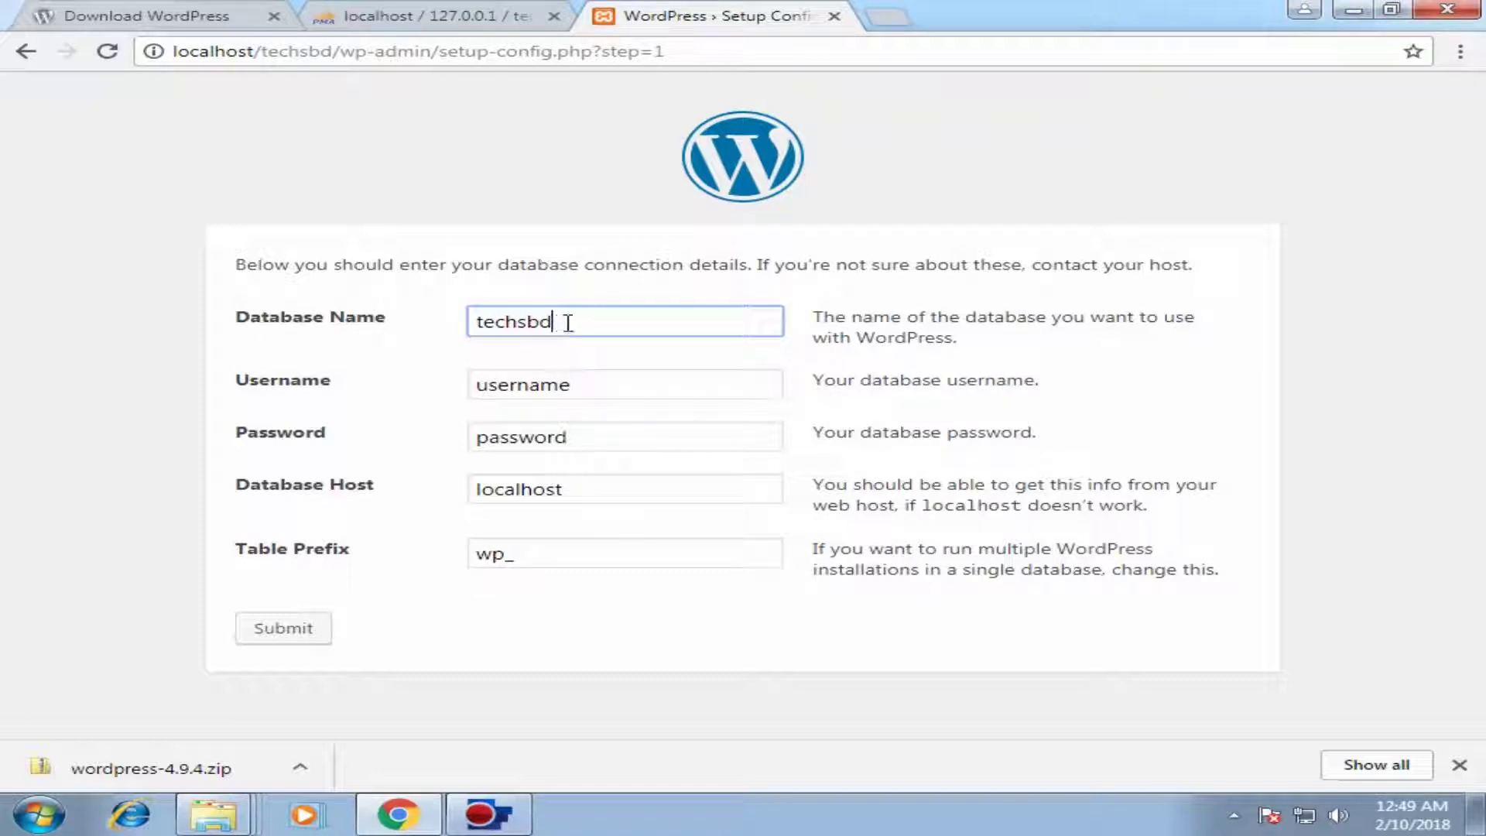
{"action": "key", "text": "Tab"}
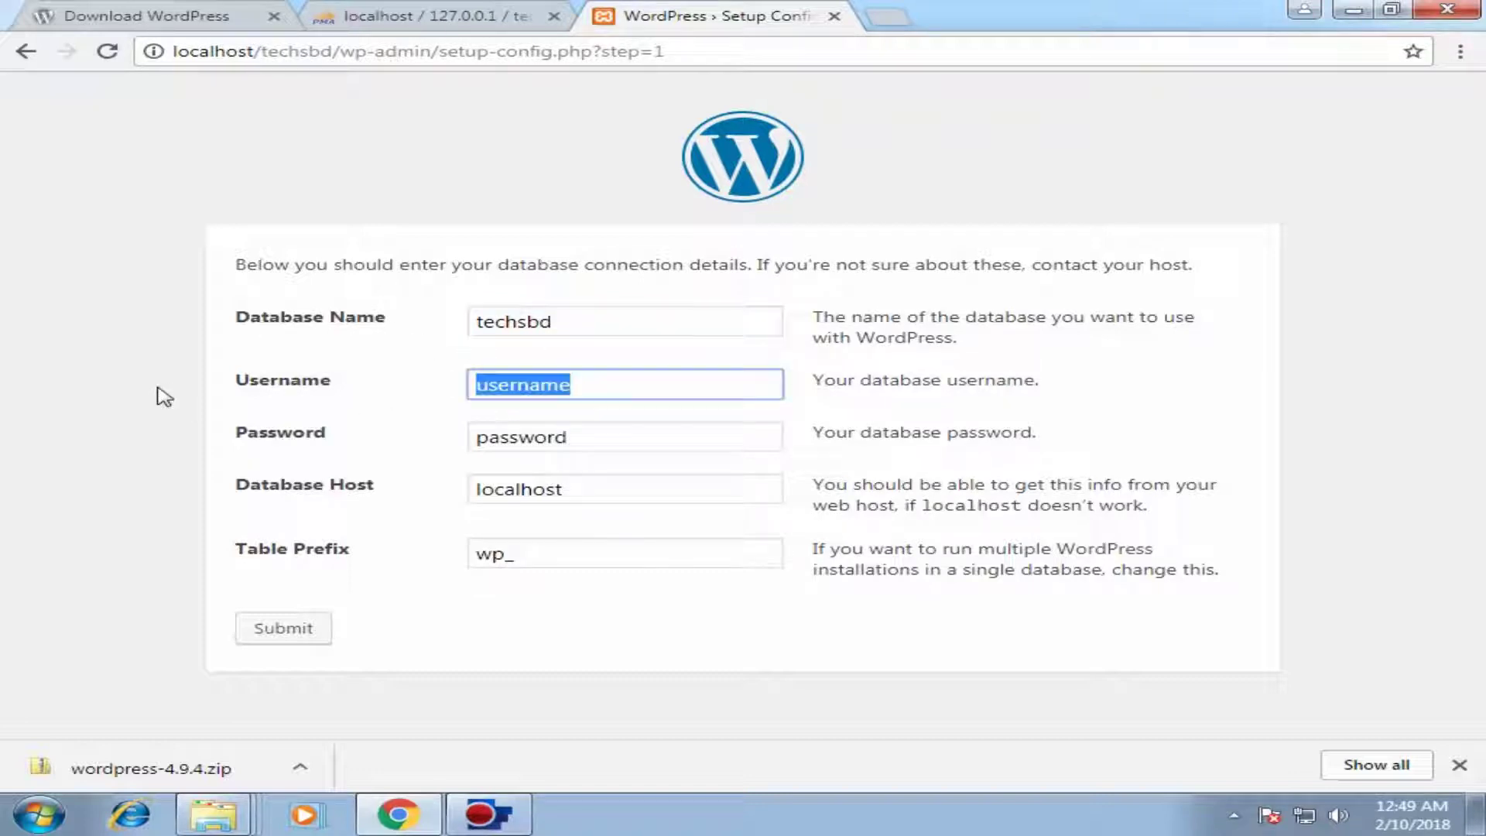
{"action": "type", "text": "root"}
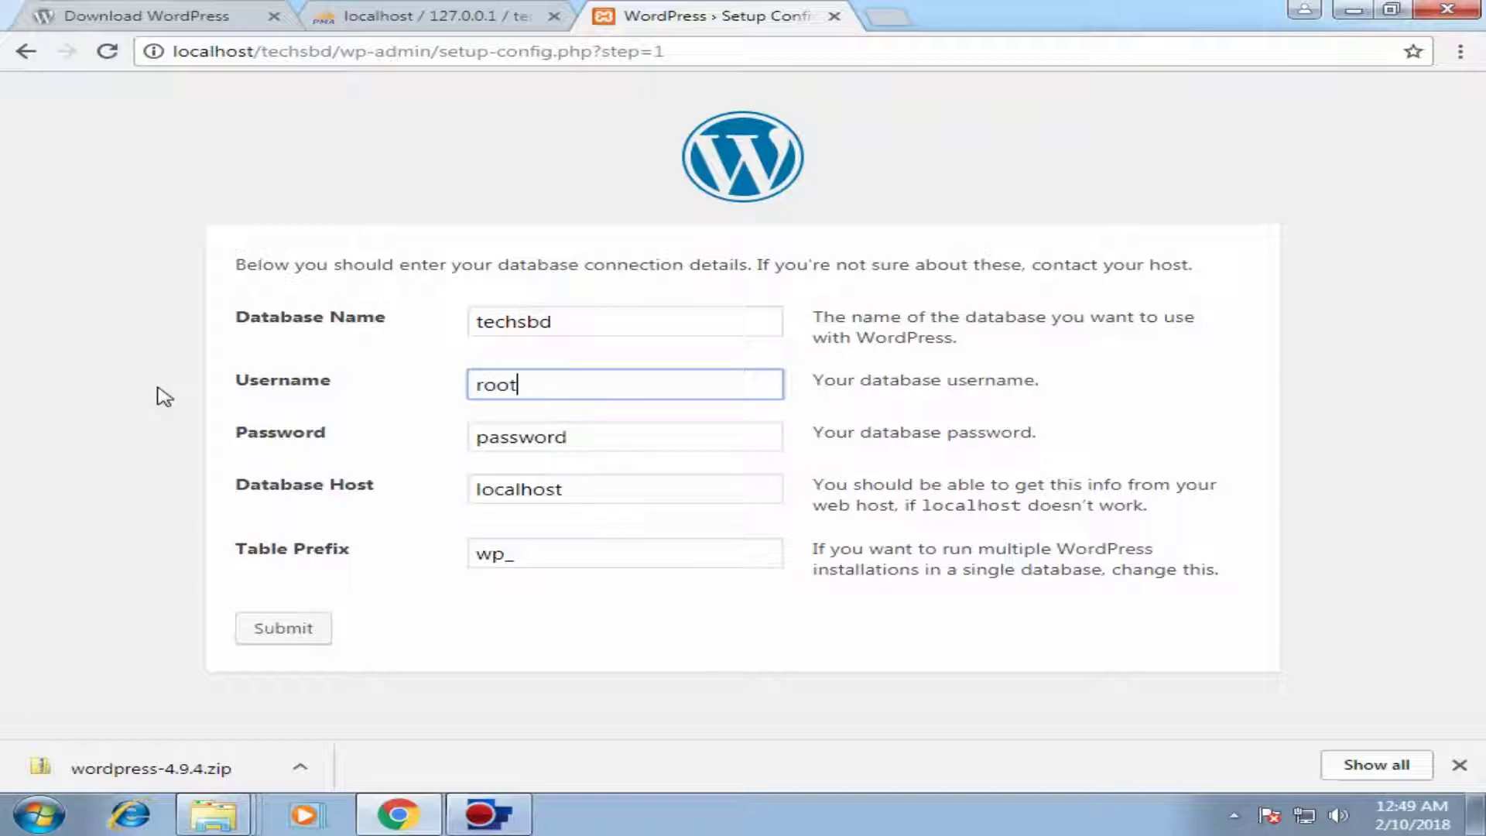
{"action": "left_click", "coordinate": [374, 14]}
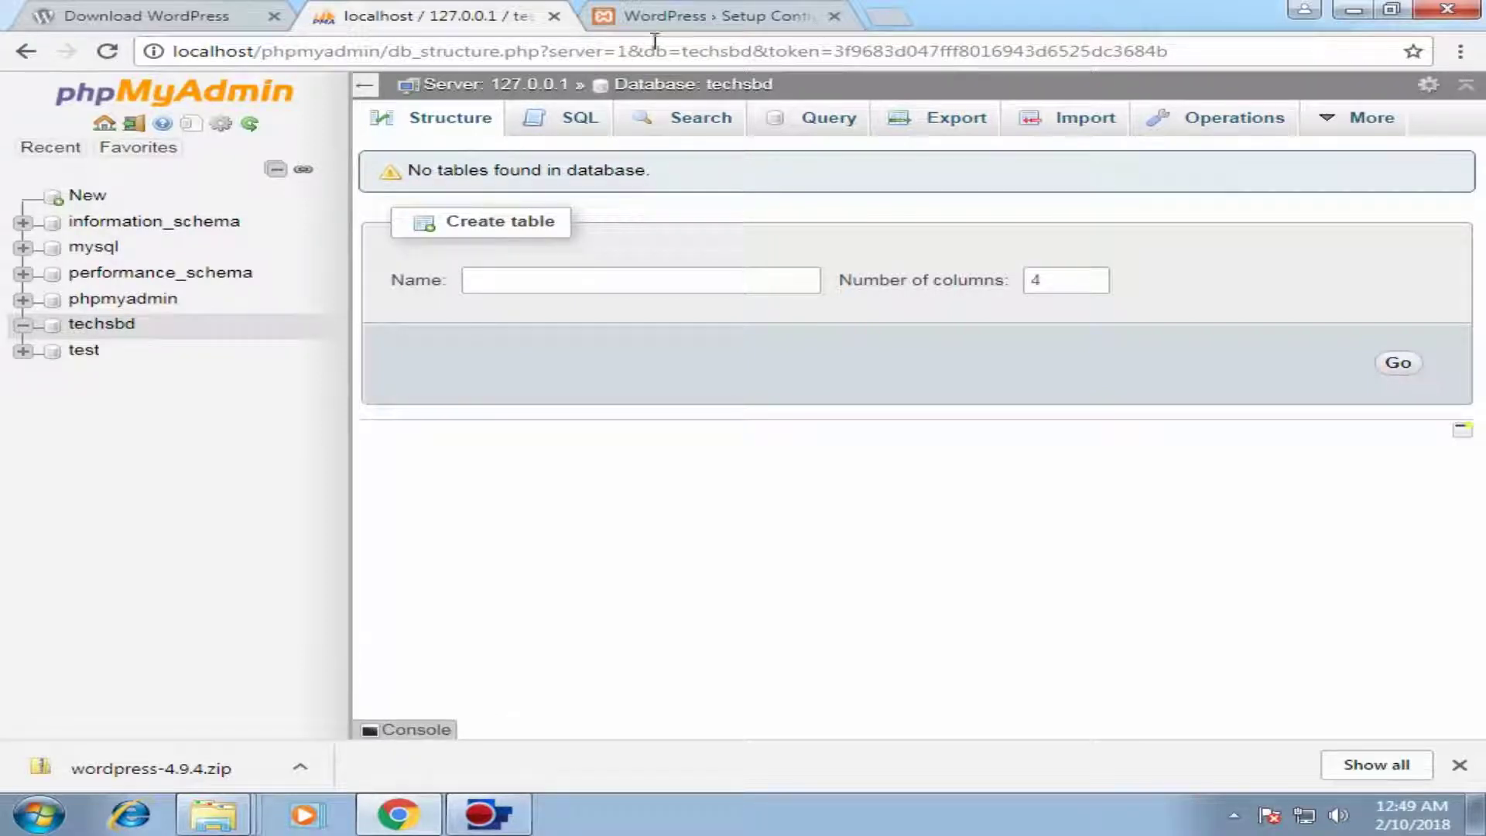
{"action": "left_click", "coordinate": [664, 14]}
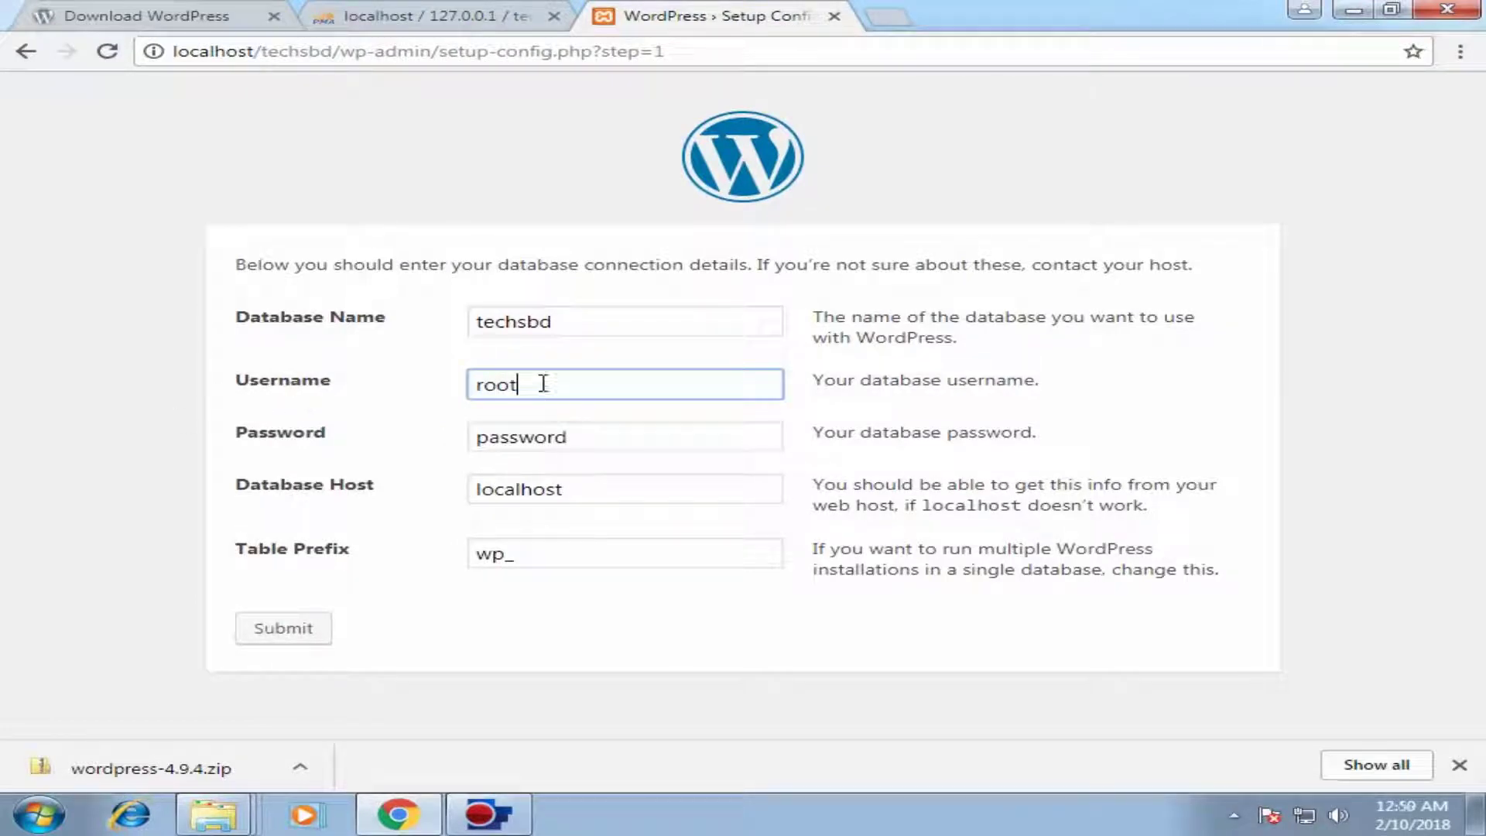
Step: Clear the database password, keep the wp_ table prefix, and submit the details
{"action": "left_click", "coordinate": [356, 431]}
{"action": "key", "text": "BackSpace"}
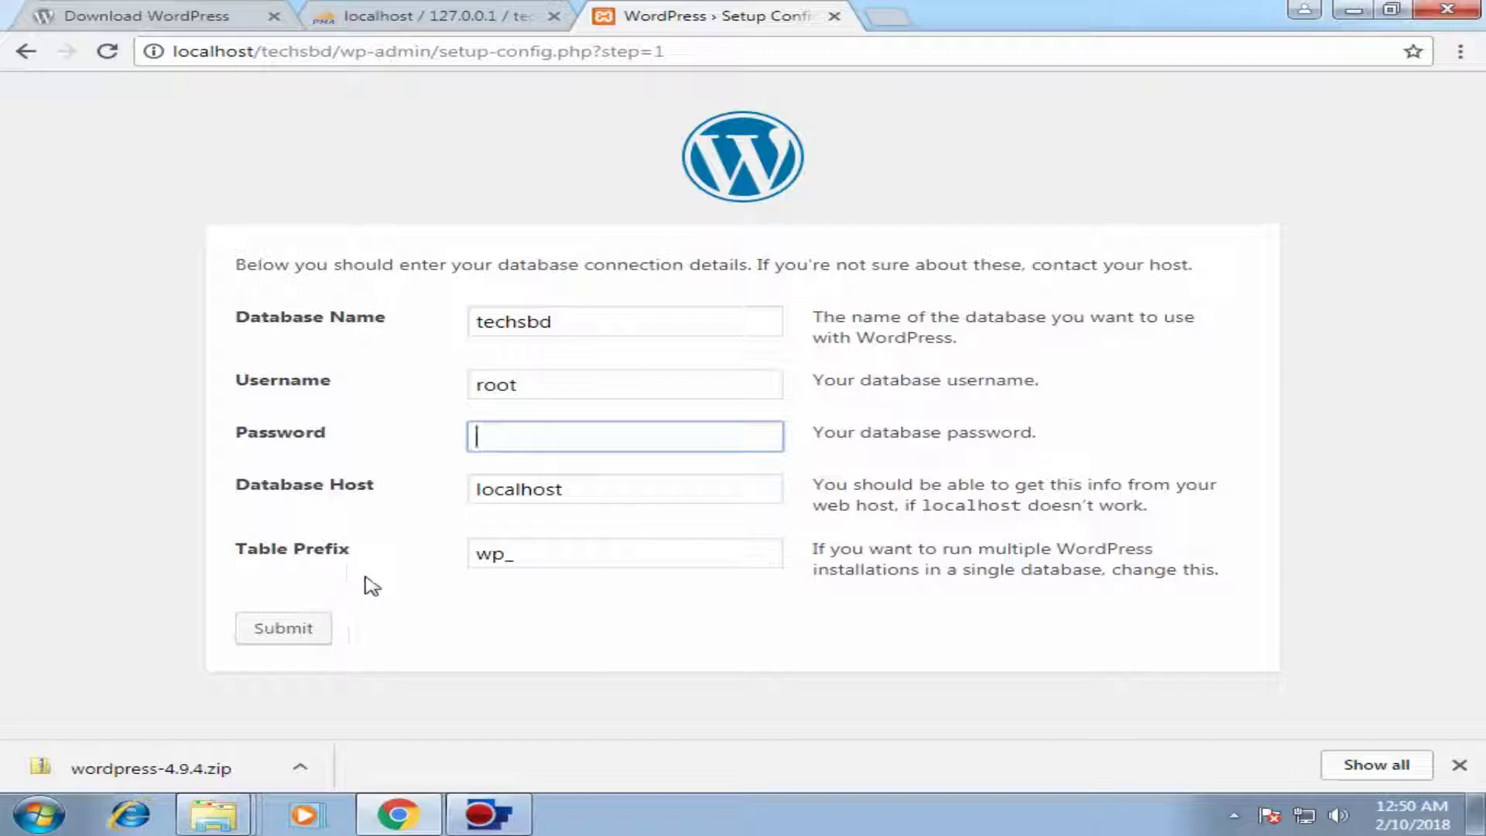
{"action": "left_click_drag", "start_coordinate": [548, 560], "coordinate": [326, 550]}
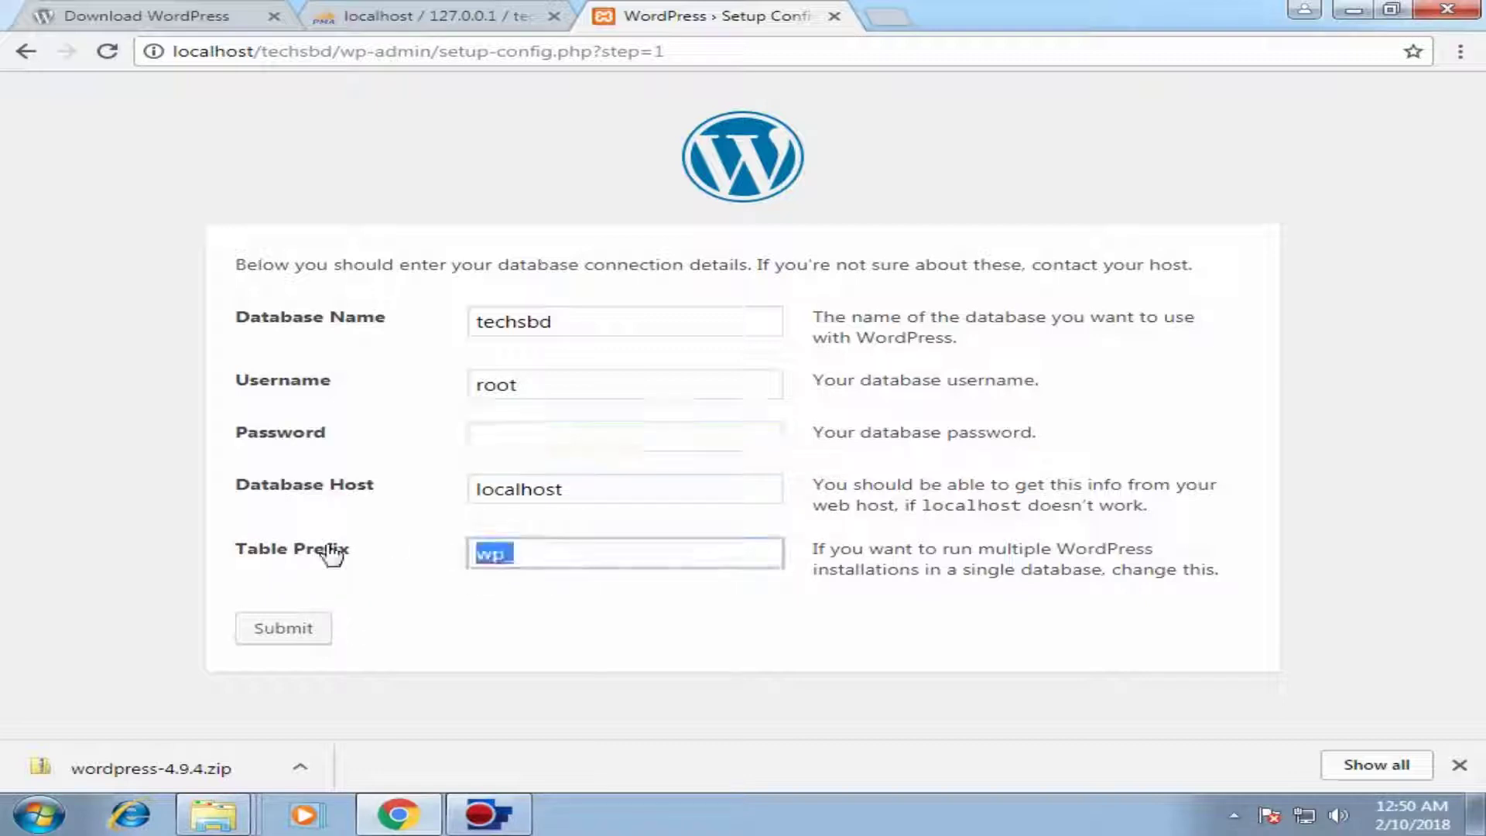
{"action": "left_click", "coordinate": [548, 589]}
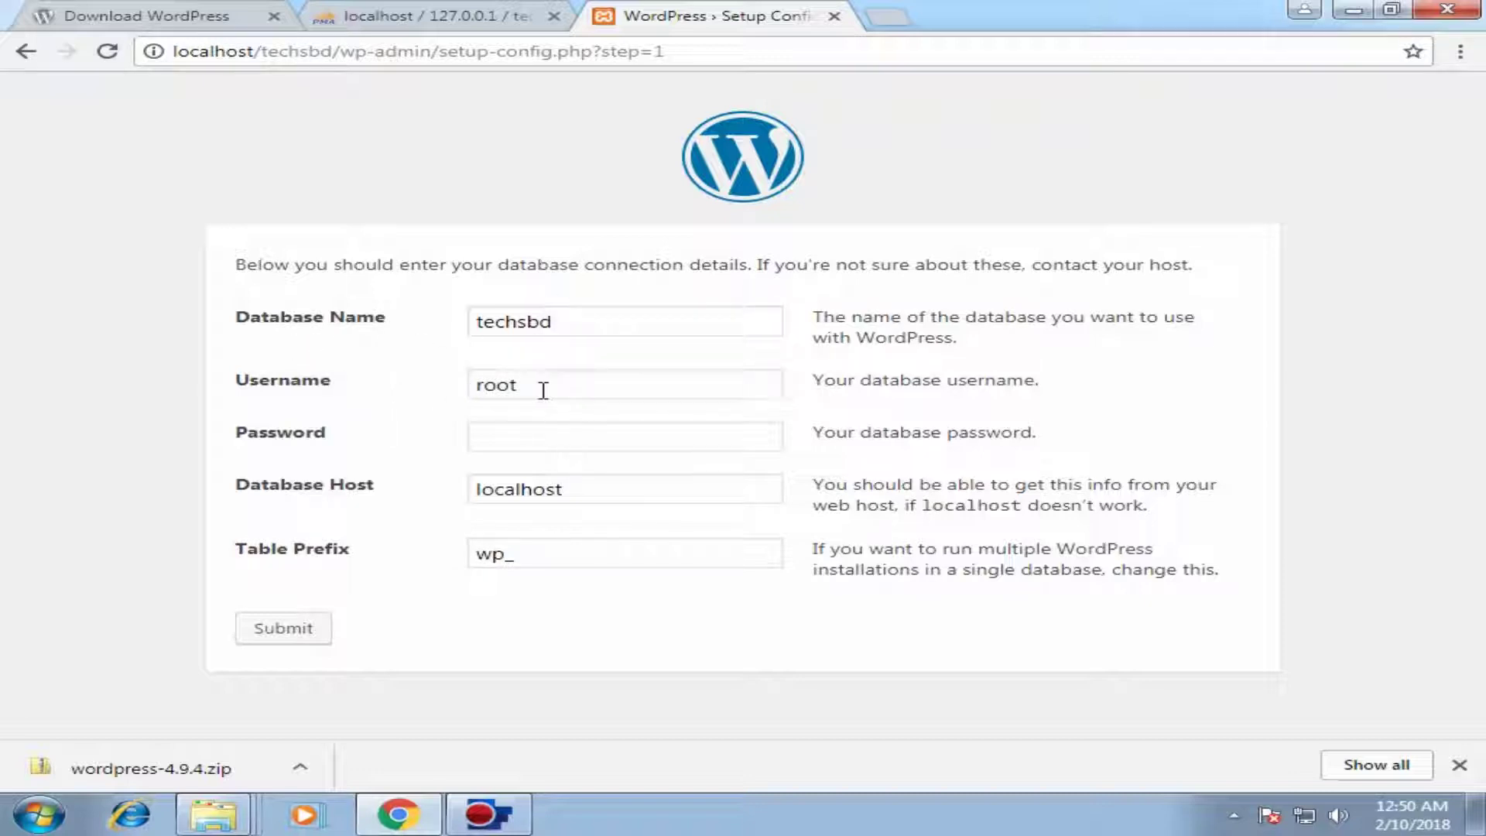
{"action": "left_click", "coordinate": [294, 631]}
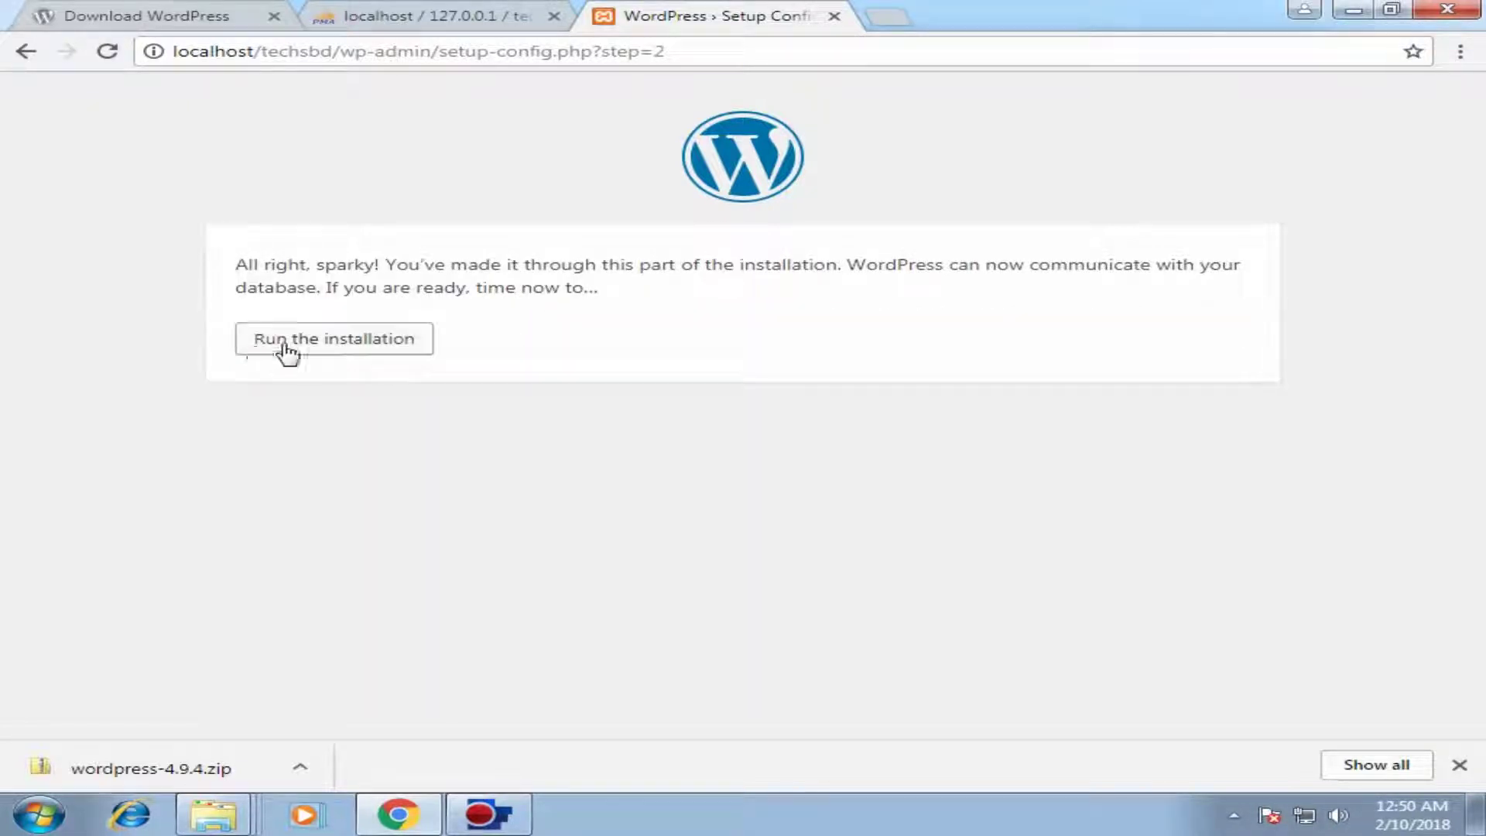
Step: Run the installation, enter site title 'TechsBD Tuturial' and an admin username, clearing the suggested password
{"action": "left_click", "coordinate": [349, 353]}
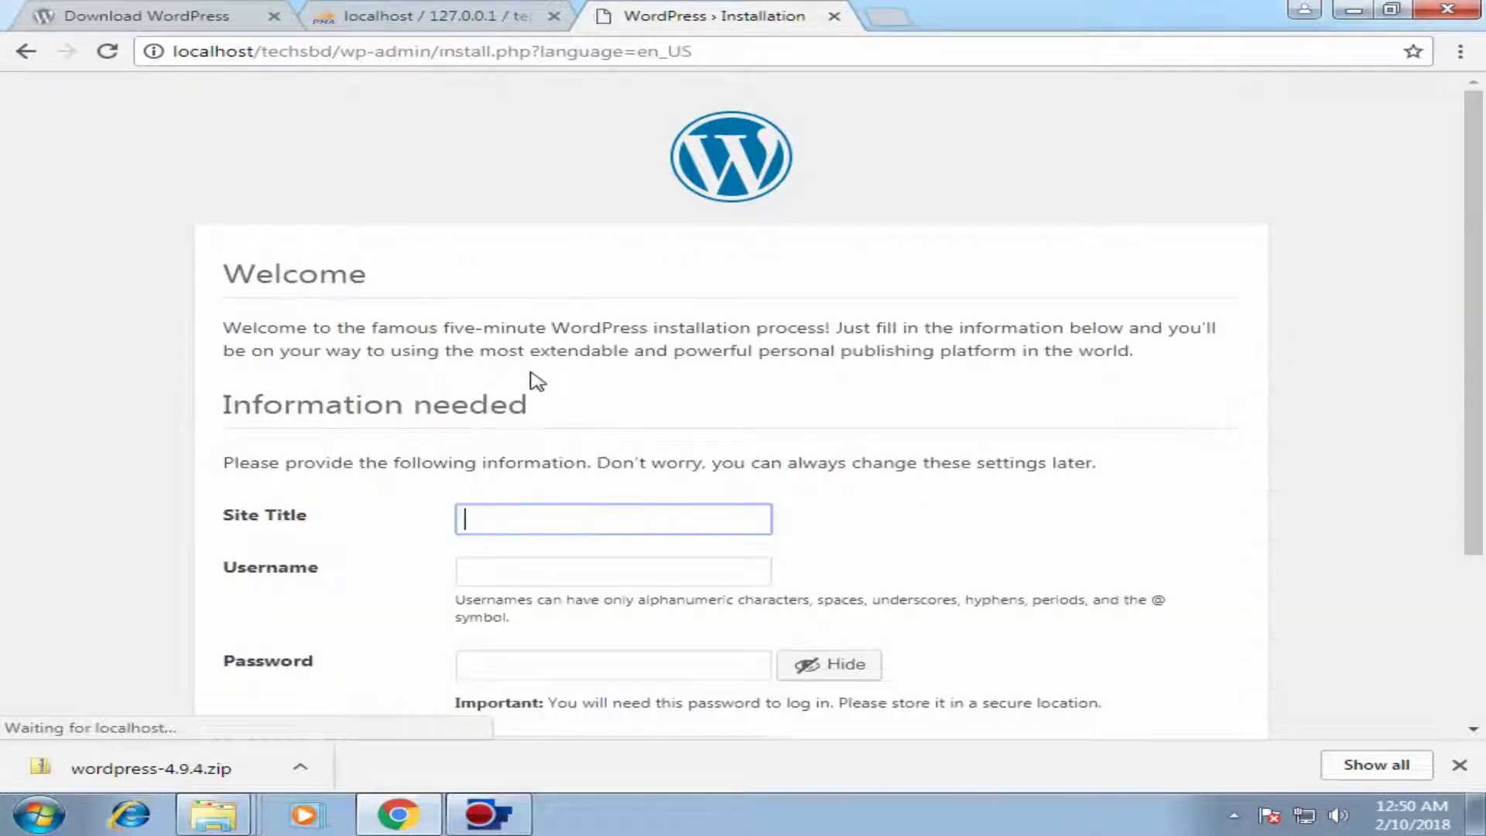
{"action": "scroll", "coordinate": [542, 383], "scroll_direction": "down", "scroll_amount": 3}
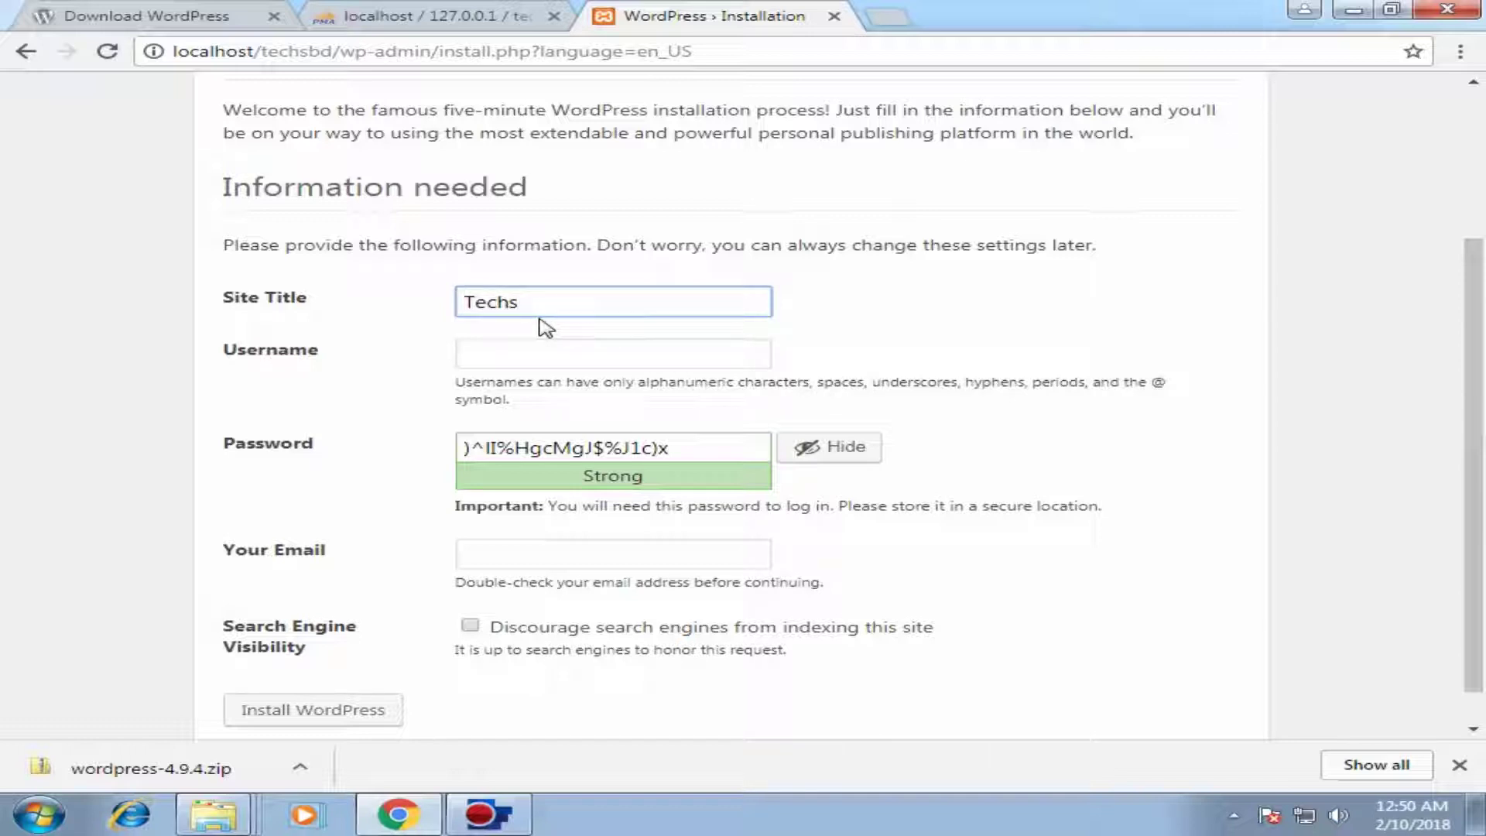
{"action": "type", "text": "D Tuturial"}
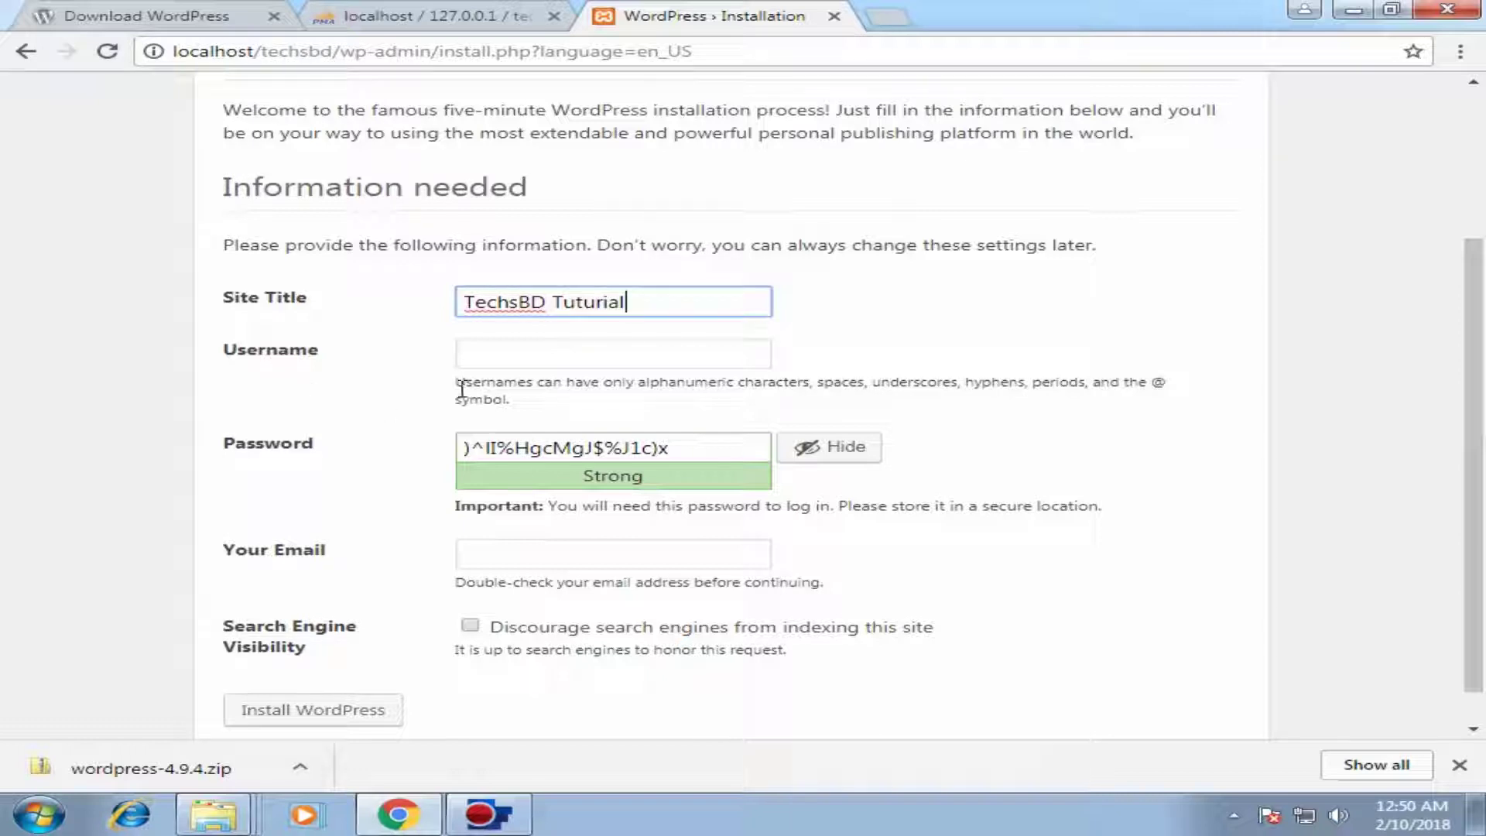
{"action": "left_click", "coordinate": [503, 350]}
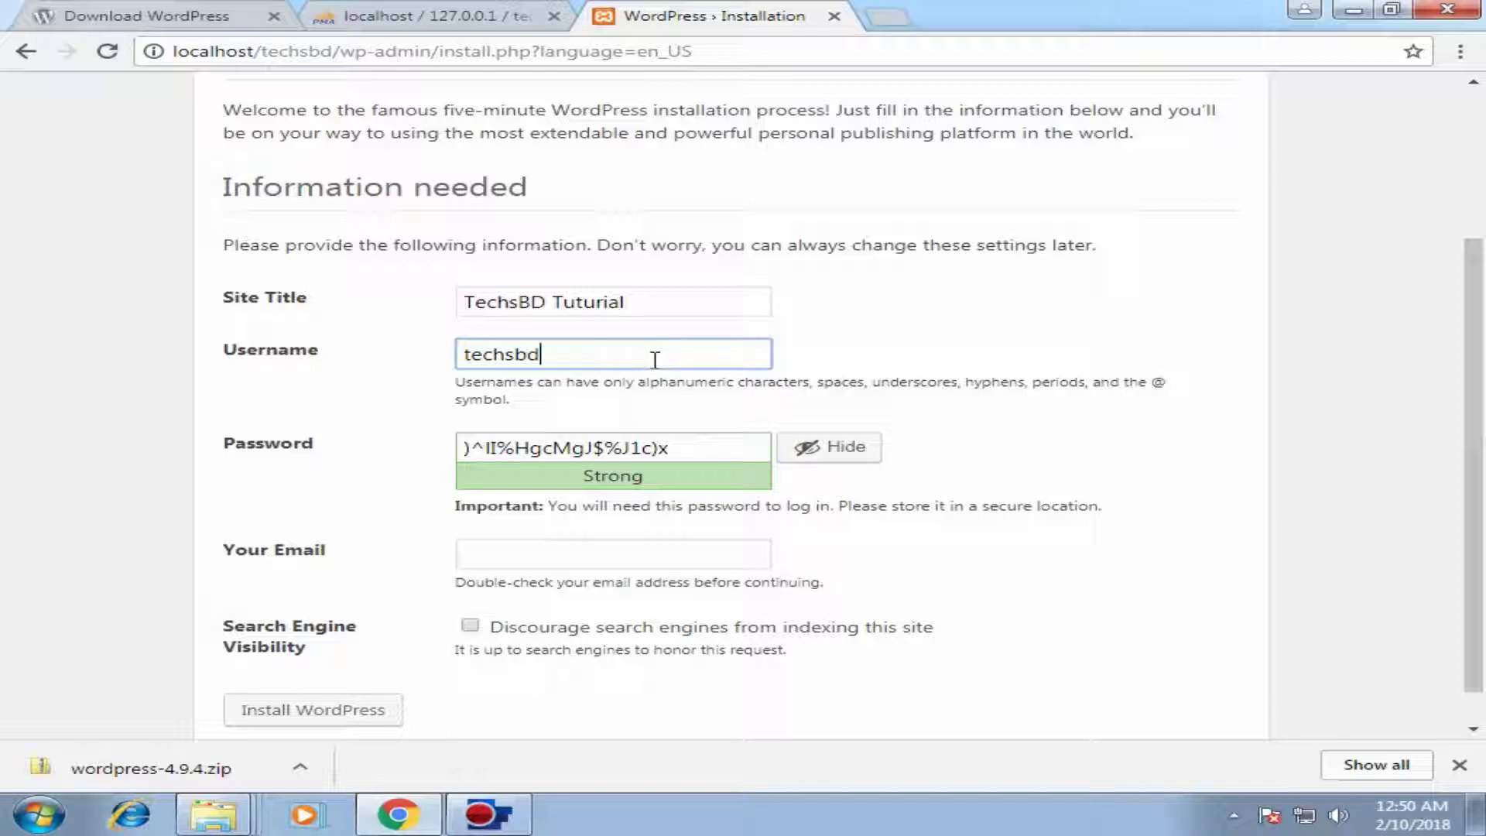
{"action": "type", "text": "234"}
{"action": "left_click_drag", "start_coordinate": [741, 449], "coordinate": [415, 443]}
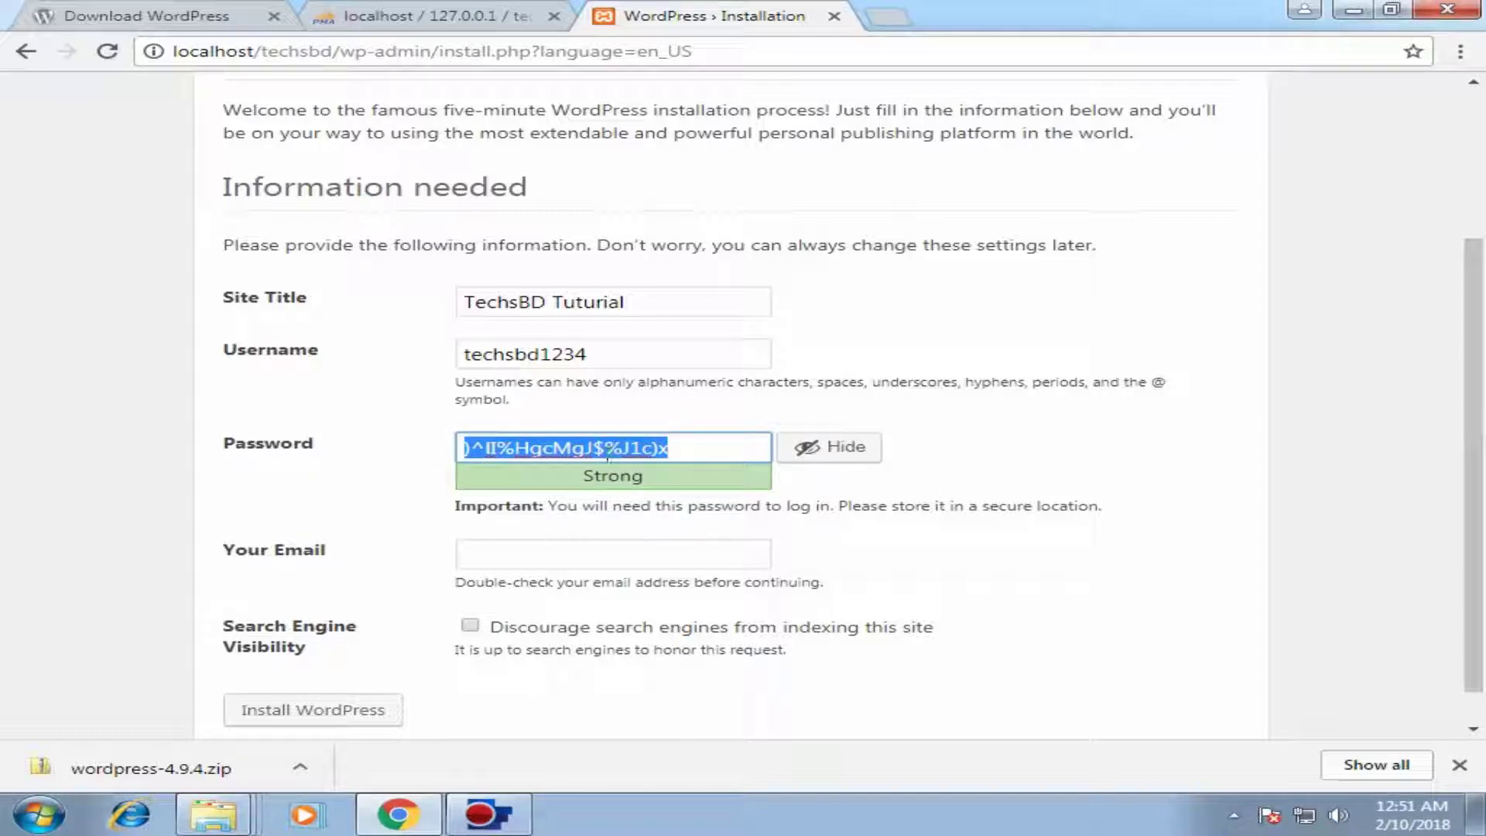
{"action": "key", "text": "BackSpace"}
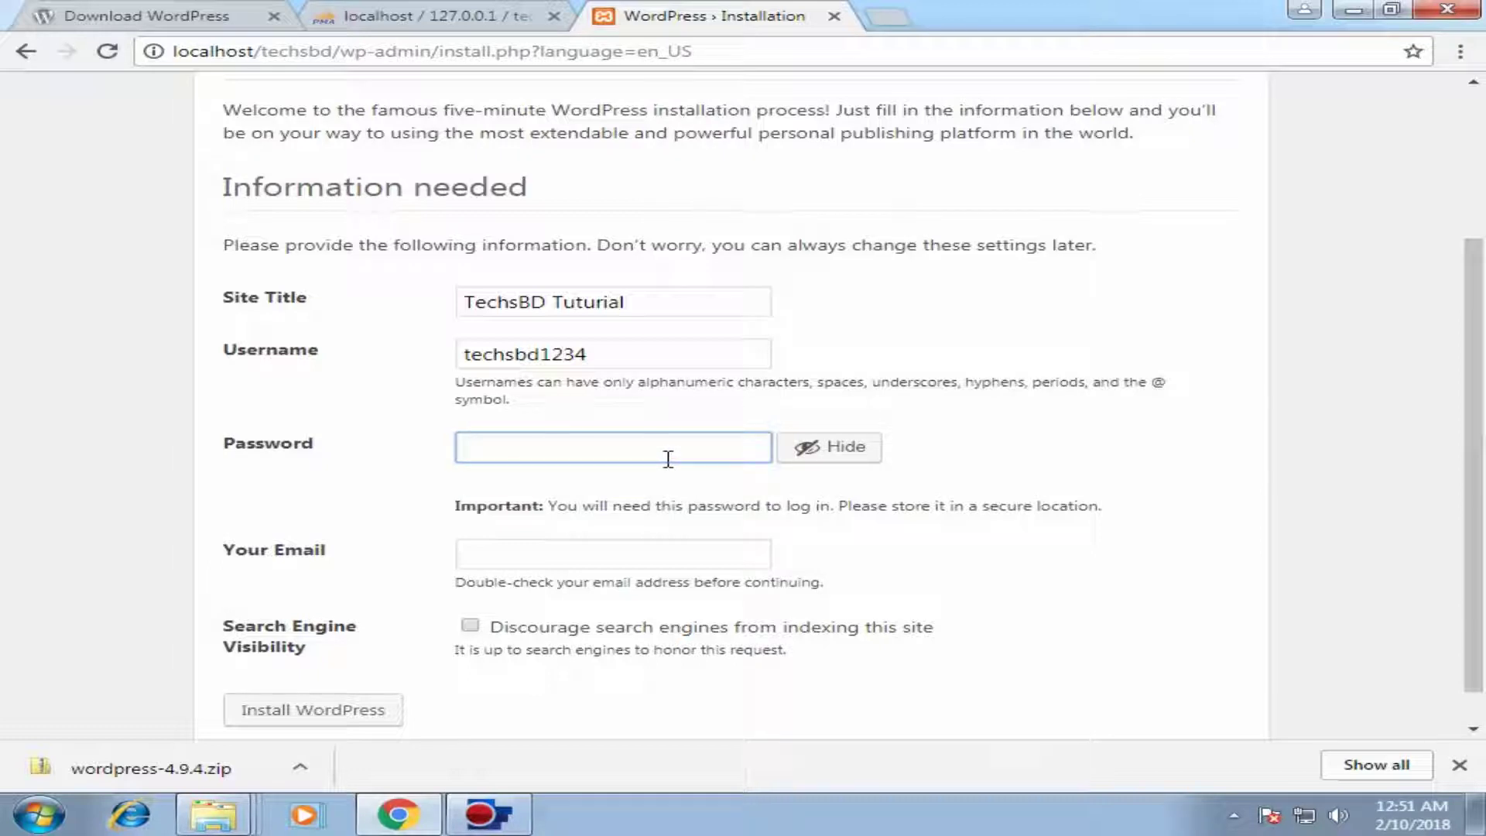
Step: Type the admin password and fill in the admin e-mail address
{"action": "type", "text": "techsbd"}
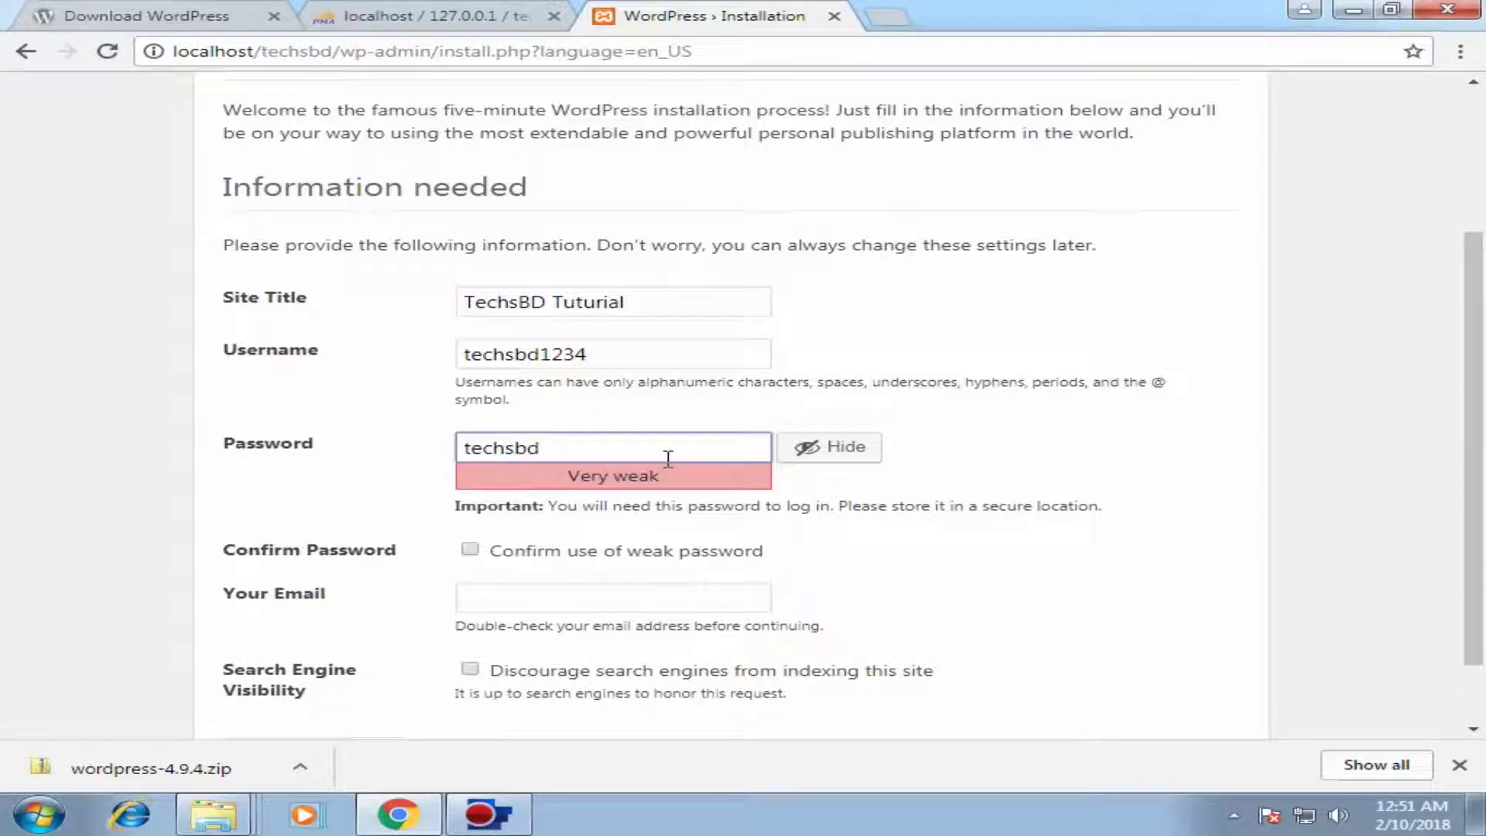
{"action": "type", "text": "@@@1234"}
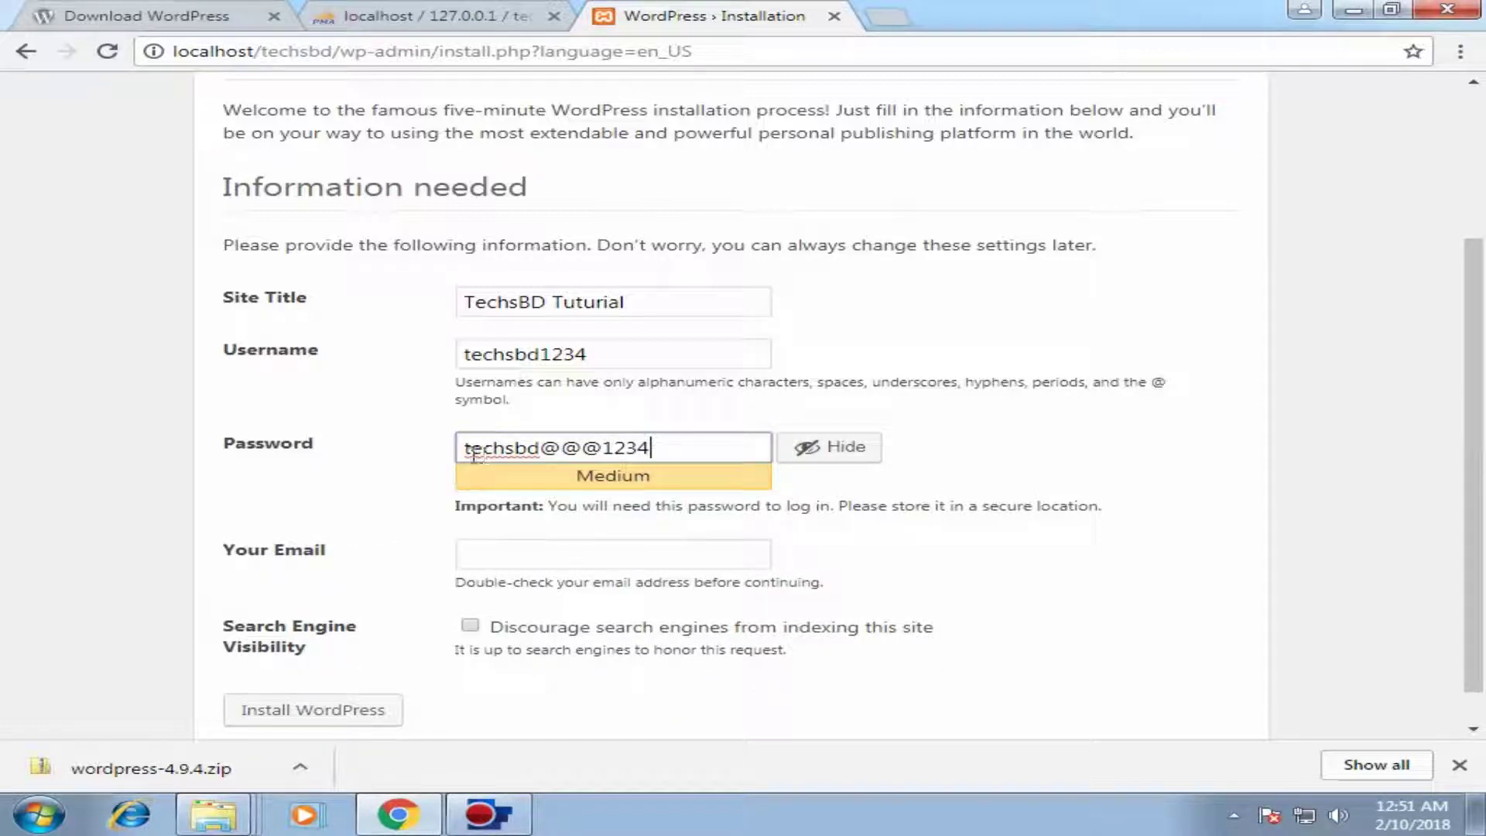
{"action": "scroll", "coordinate": [783, 526], "scroll_direction": "down", "scroll_amount": 1}
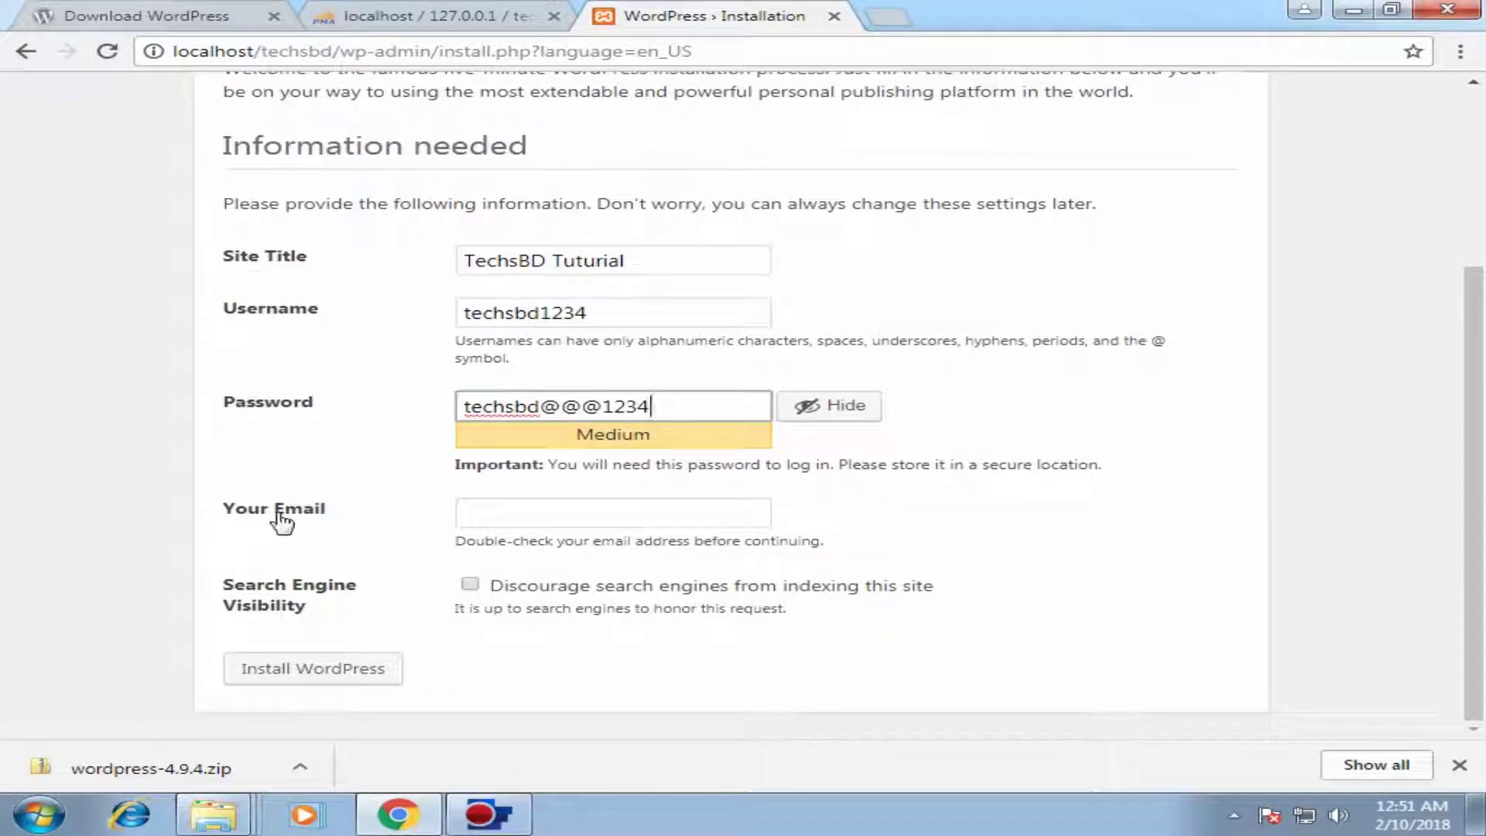
{"action": "left_click", "coordinate": [504, 519]}
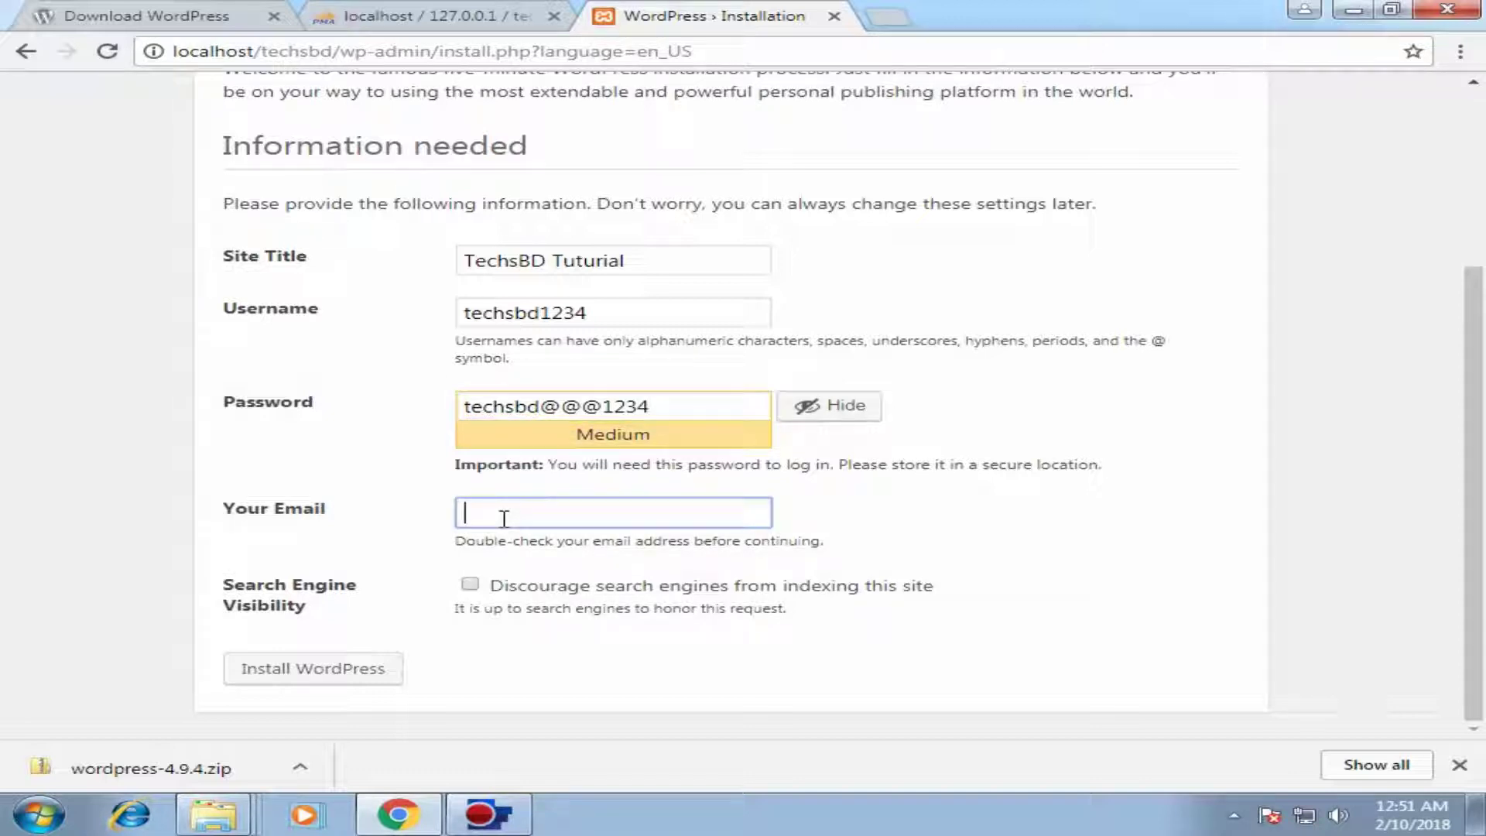
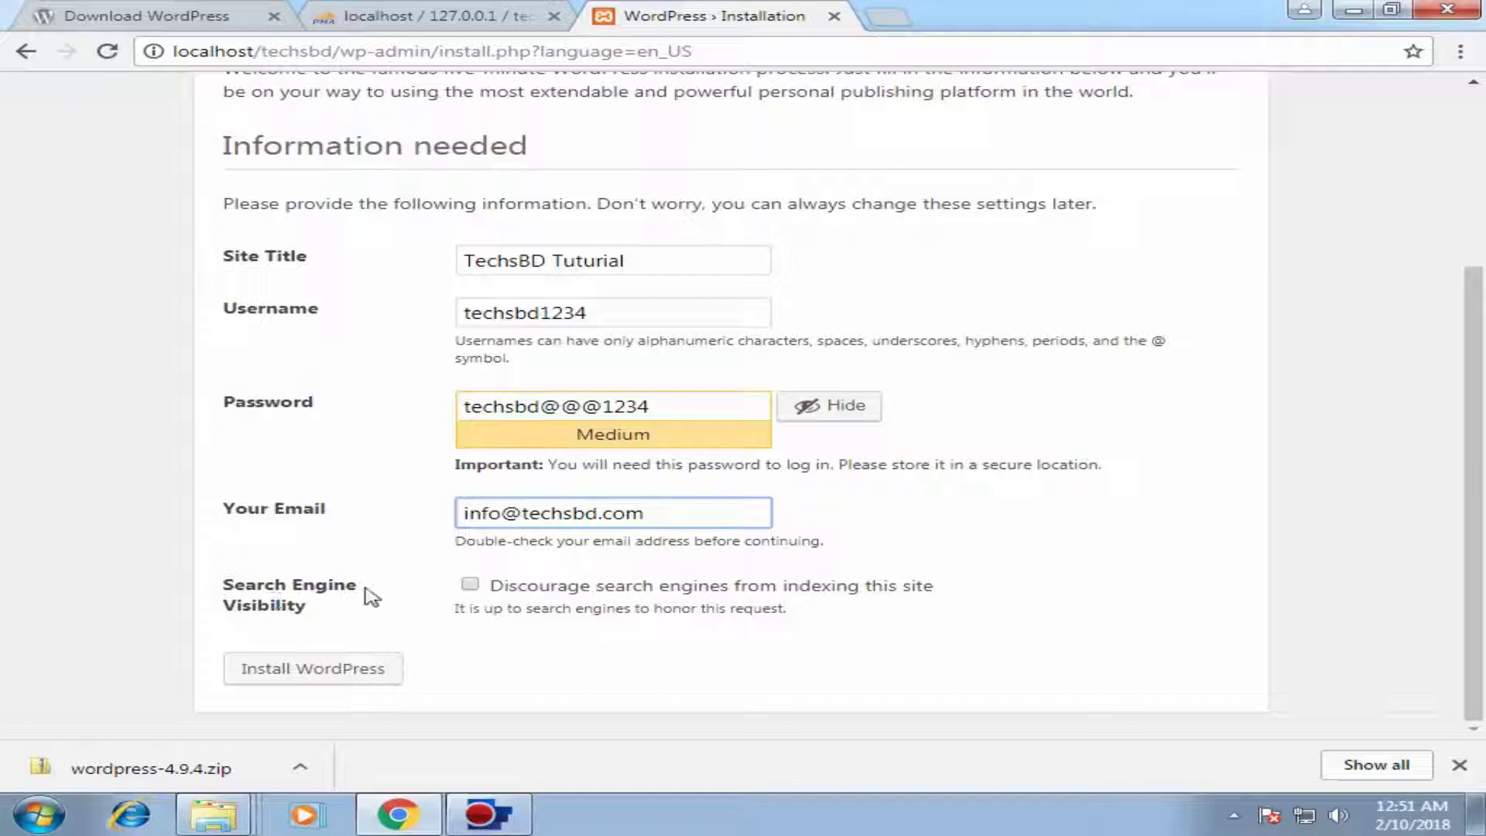
Step: Discourage search engines from indexing the site and install WordPress
{"action": "left_click", "coordinate": [471, 586]}
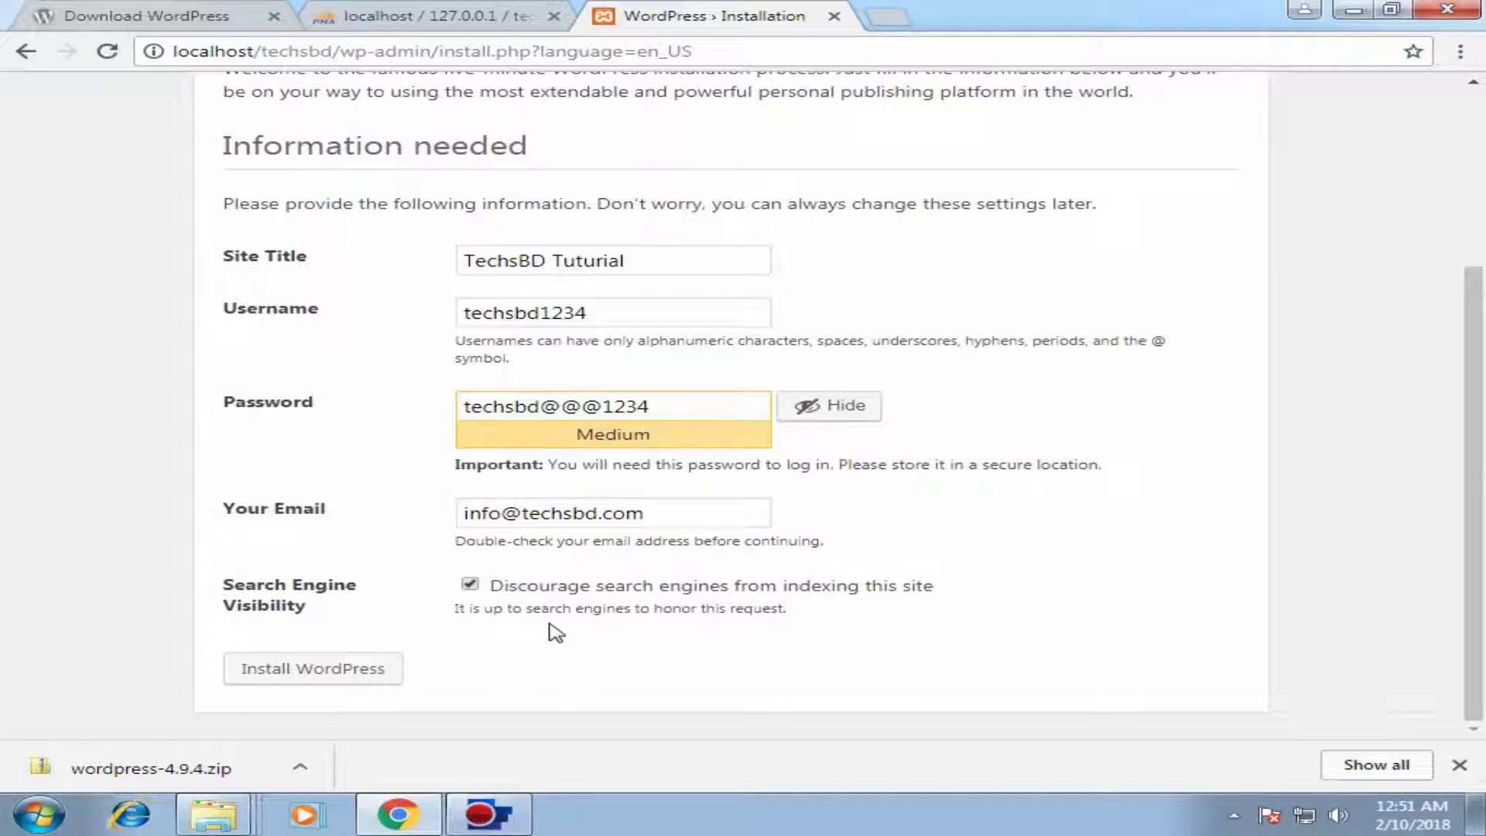
{"action": "scroll", "coordinate": [554, 631], "scroll_direction": "up", "scroll_amount": 2}
{"action": "scroll", "coordinate": [551, 631], "scroll_direction": "down", "scroll_amount": 2}
{"action": "left_click", "coordinate": [295, 673]}
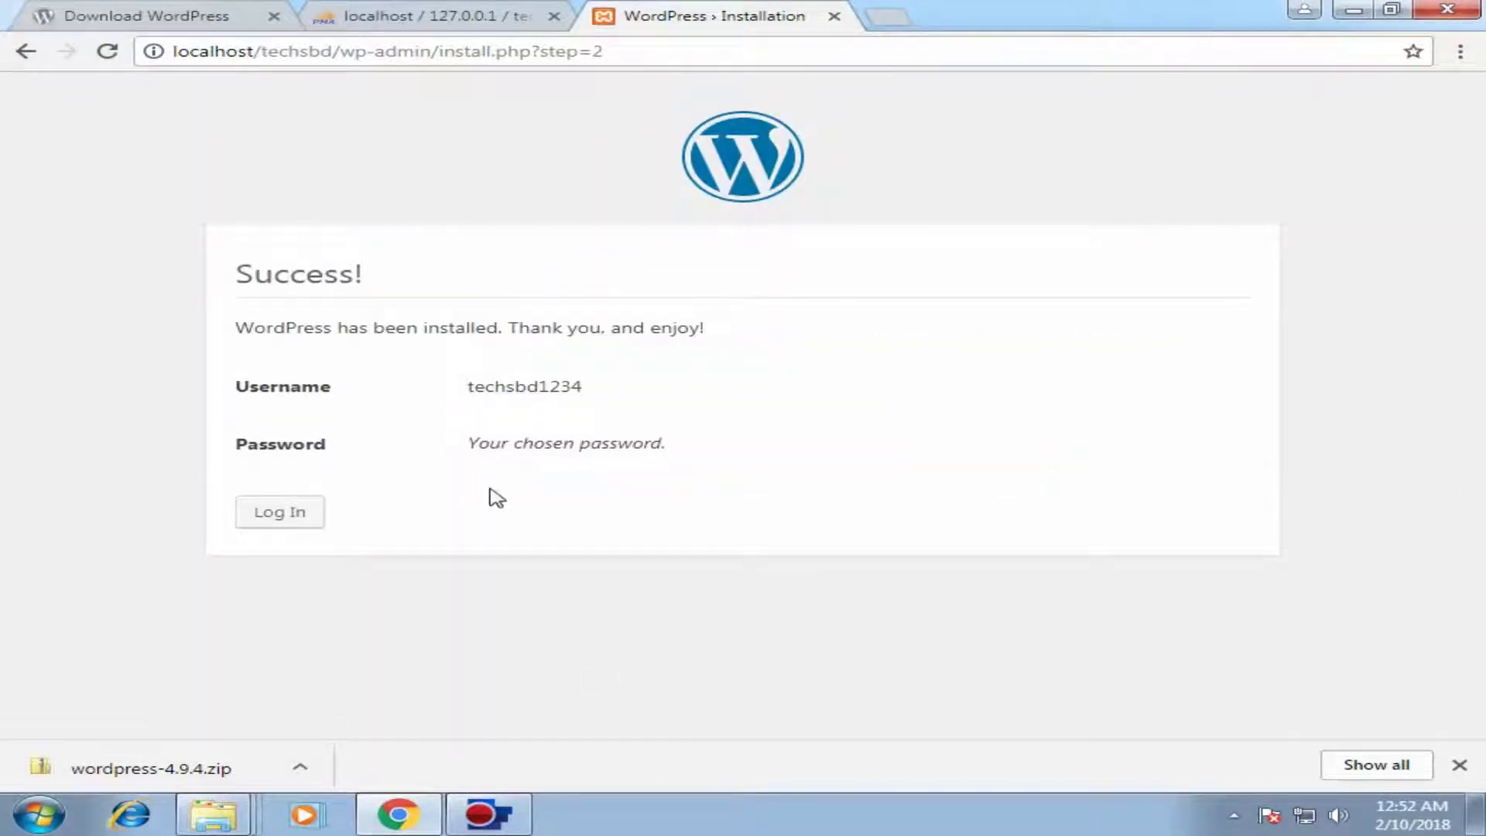
Step: From the Success page, sign in with the new admin account's username and password
{"action": "left_click", "coordinate": [280, 514]}
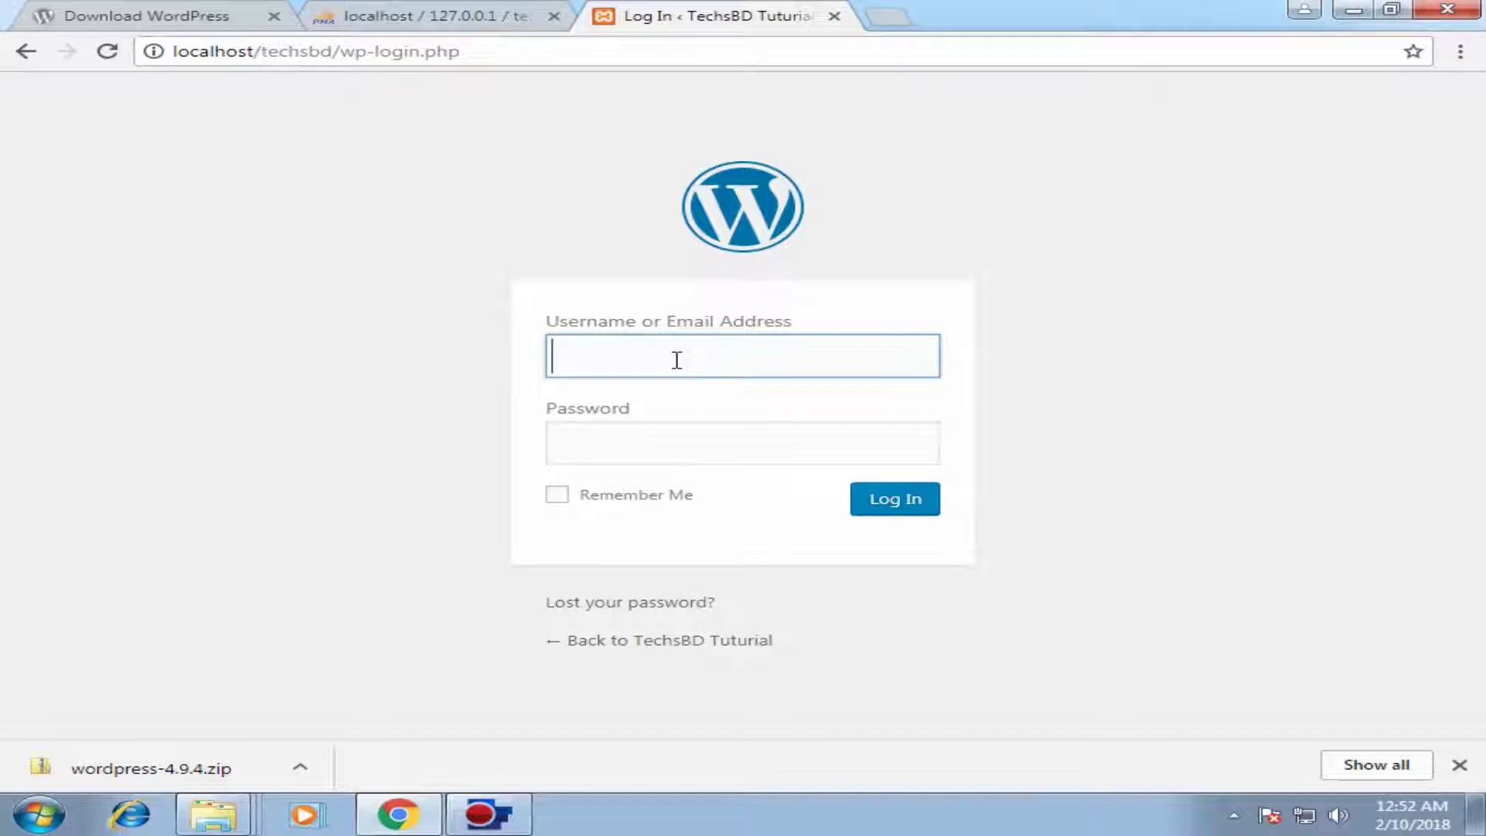
{"action": "type", "text": "techsbd1234"}
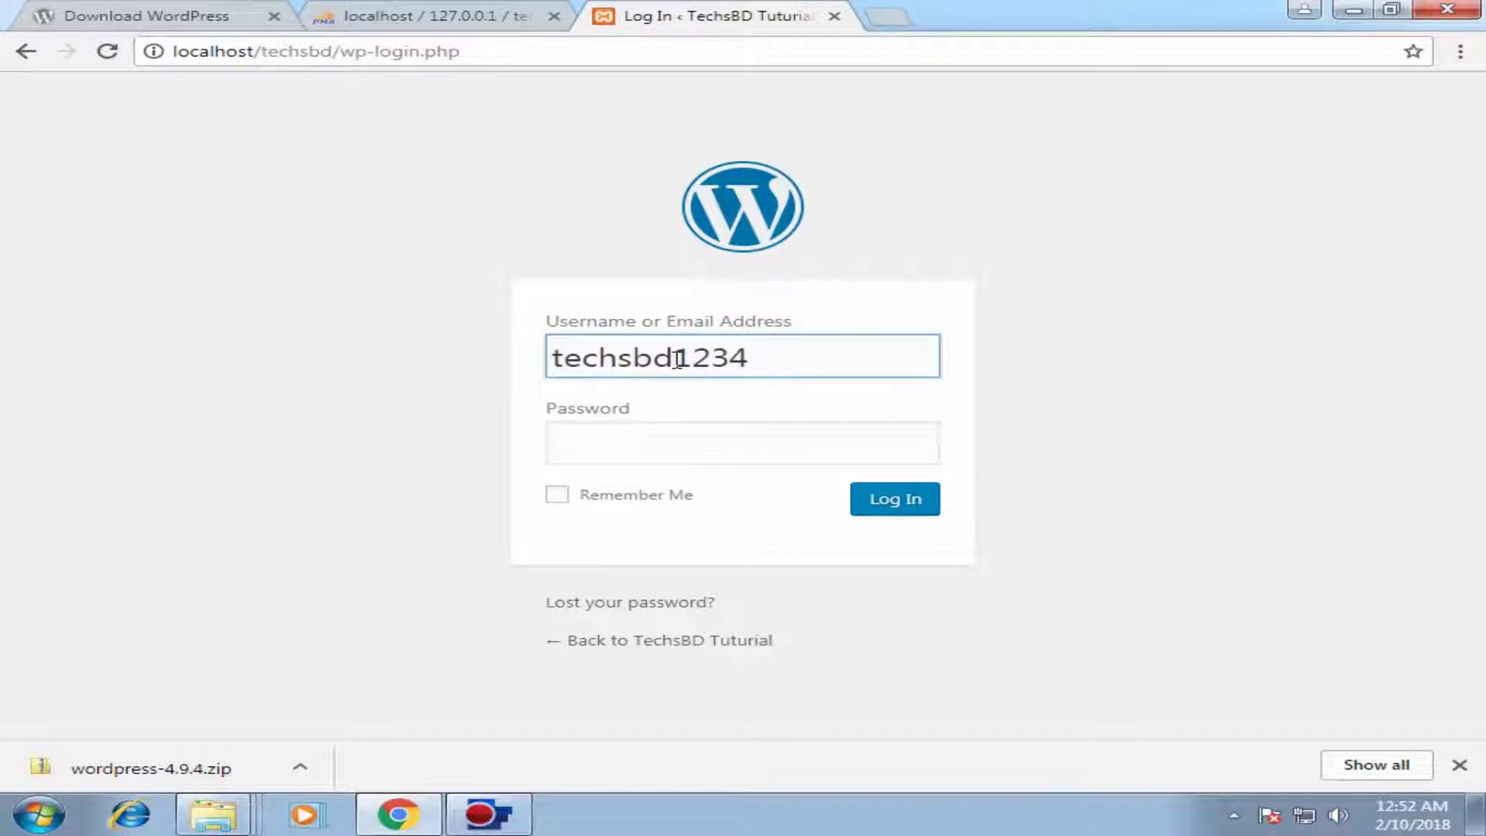
{"action": "key", "text": "Tab"}
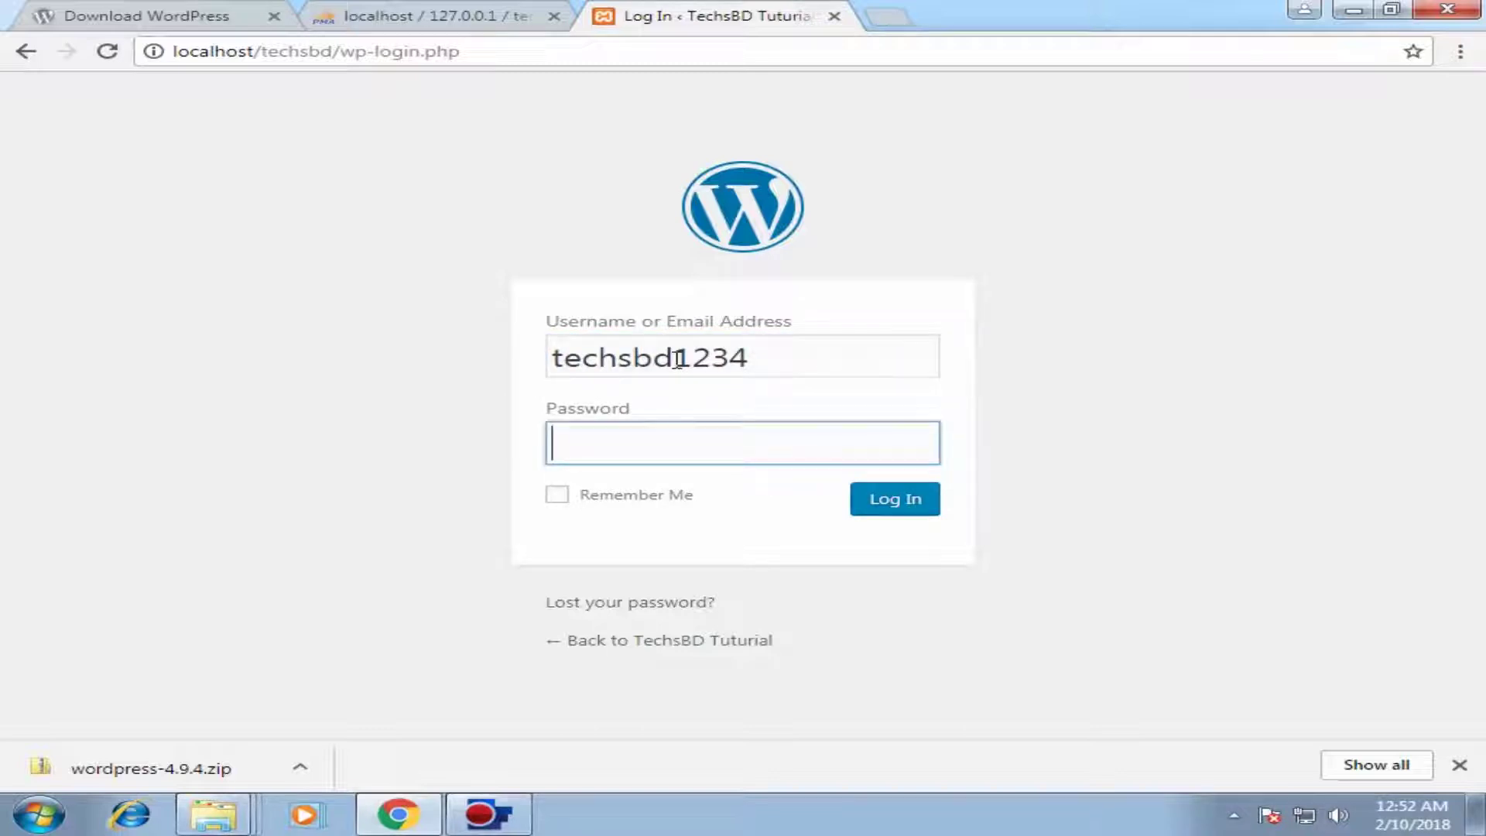
{"action": "type", "text": "•••••••"}
{"action": "type", "text": "•••"}
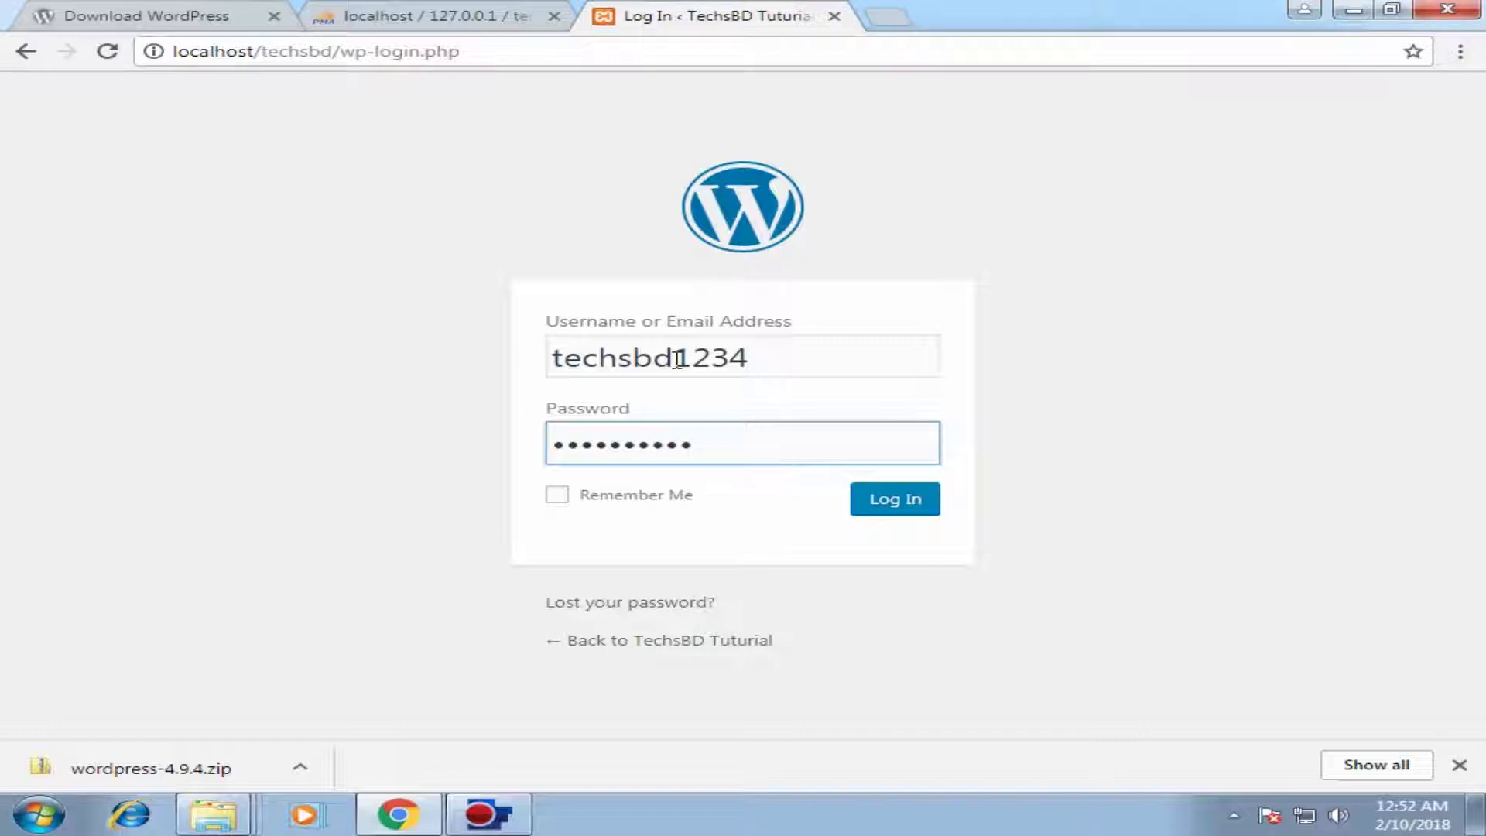
{"action": "type", "text": "••••"}
{"action": "left_click", "coordinate": [911, 504]}
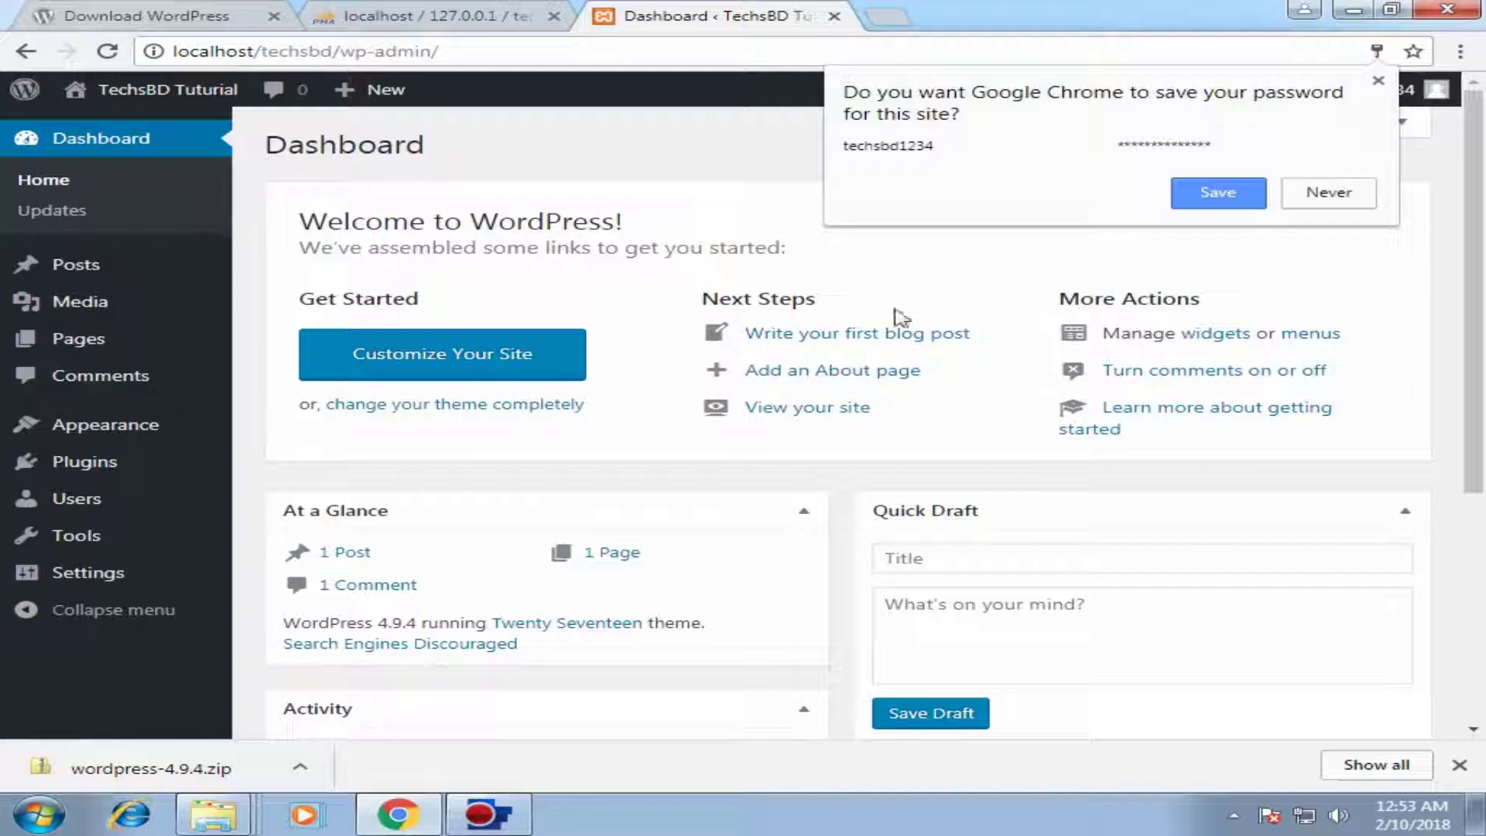
Step: Decline Chrome's offer to save the password, then look over the dashboard and its sidebar menus
{"action": "left_click", "coordinate": [1329, 192]}
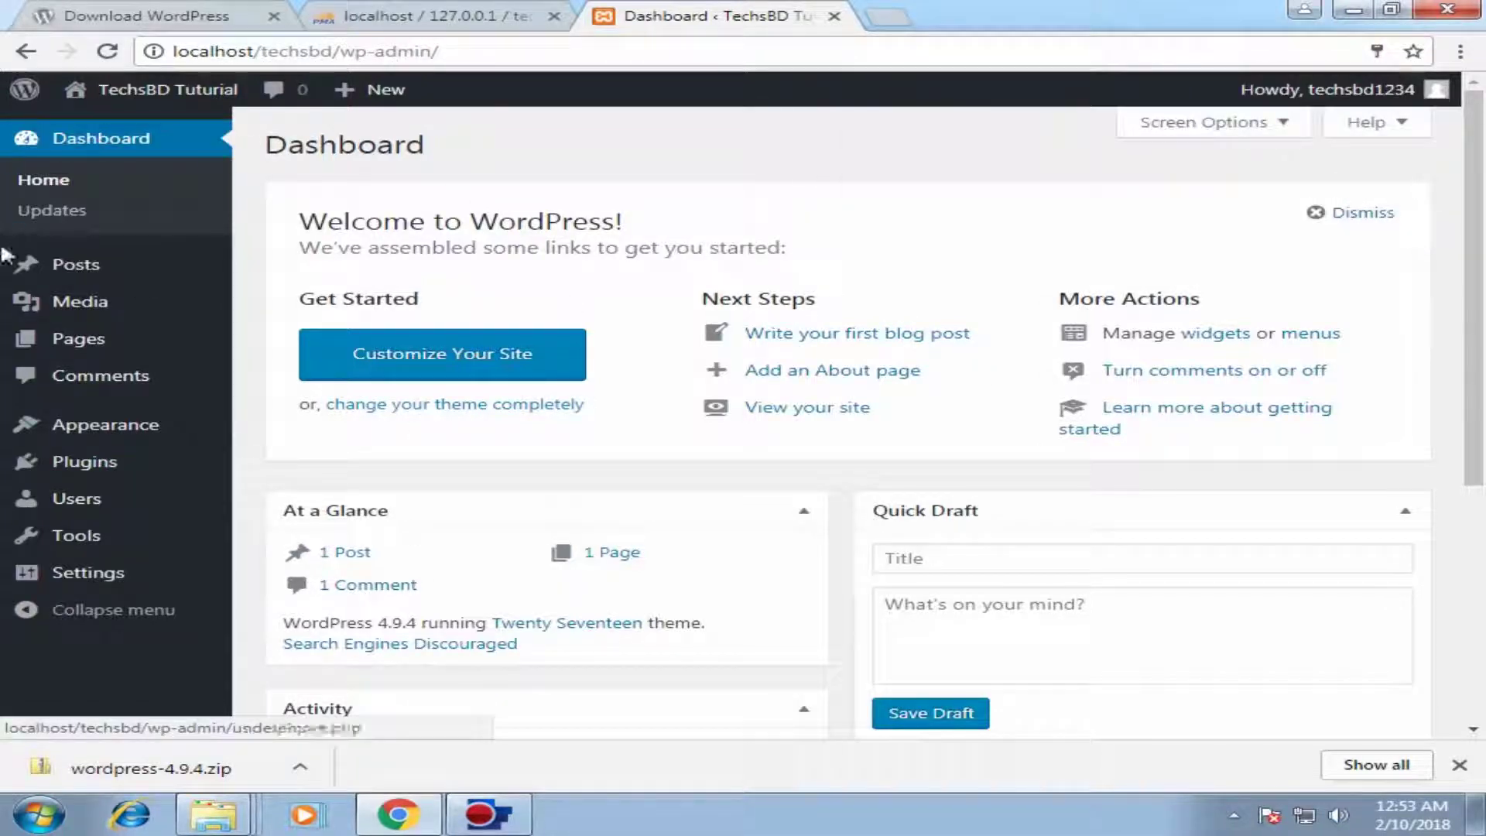
{"action": "scroll", "coordinate": [1281, 408], "scroll_direction": "down", "scroll_amount": 3}
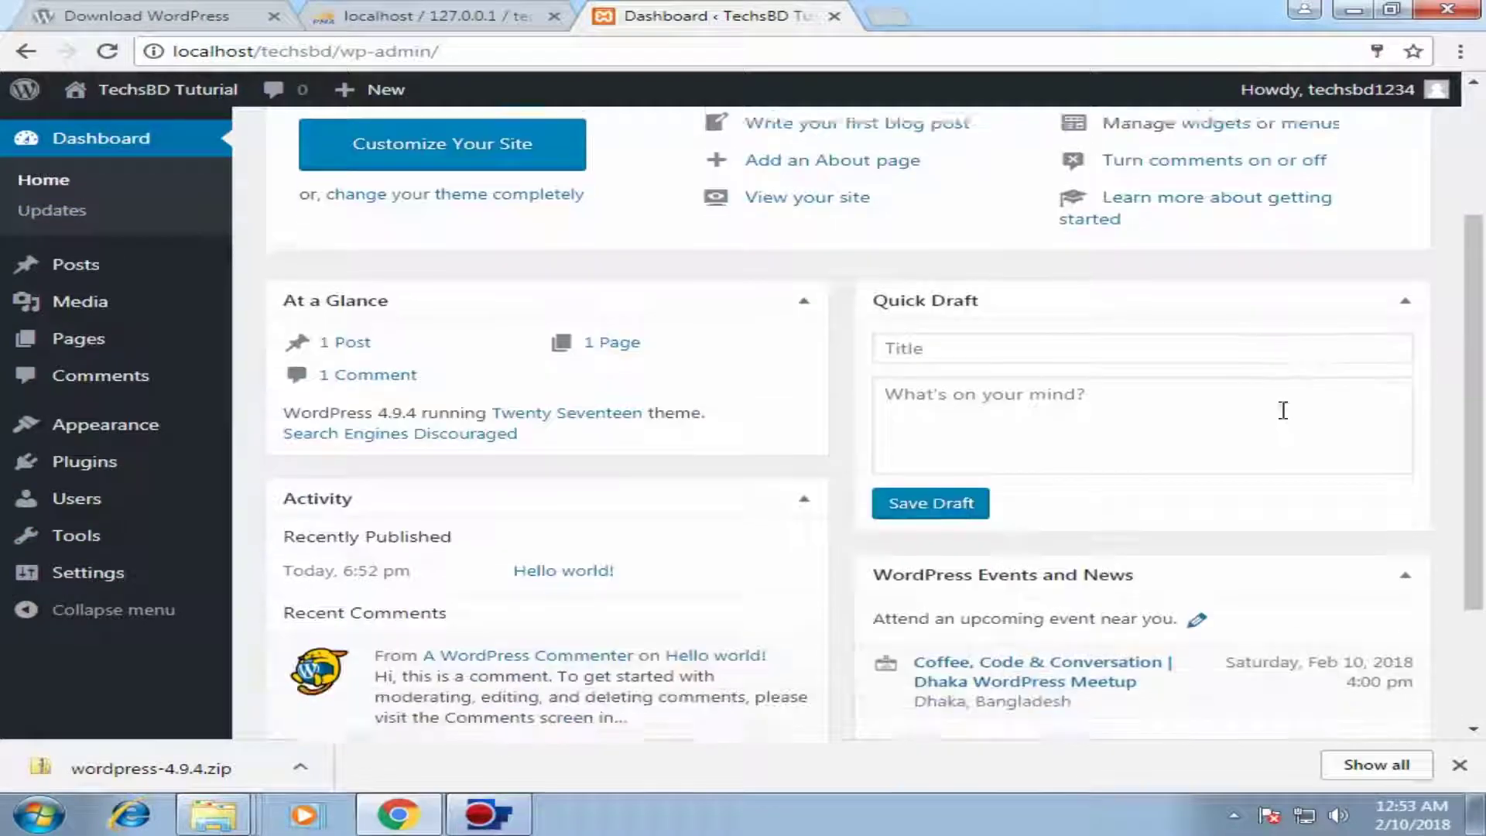
{"action": "scroll", "coordinate": [959, 292], "scroll_direction": "up", "scroll_amount": 3}
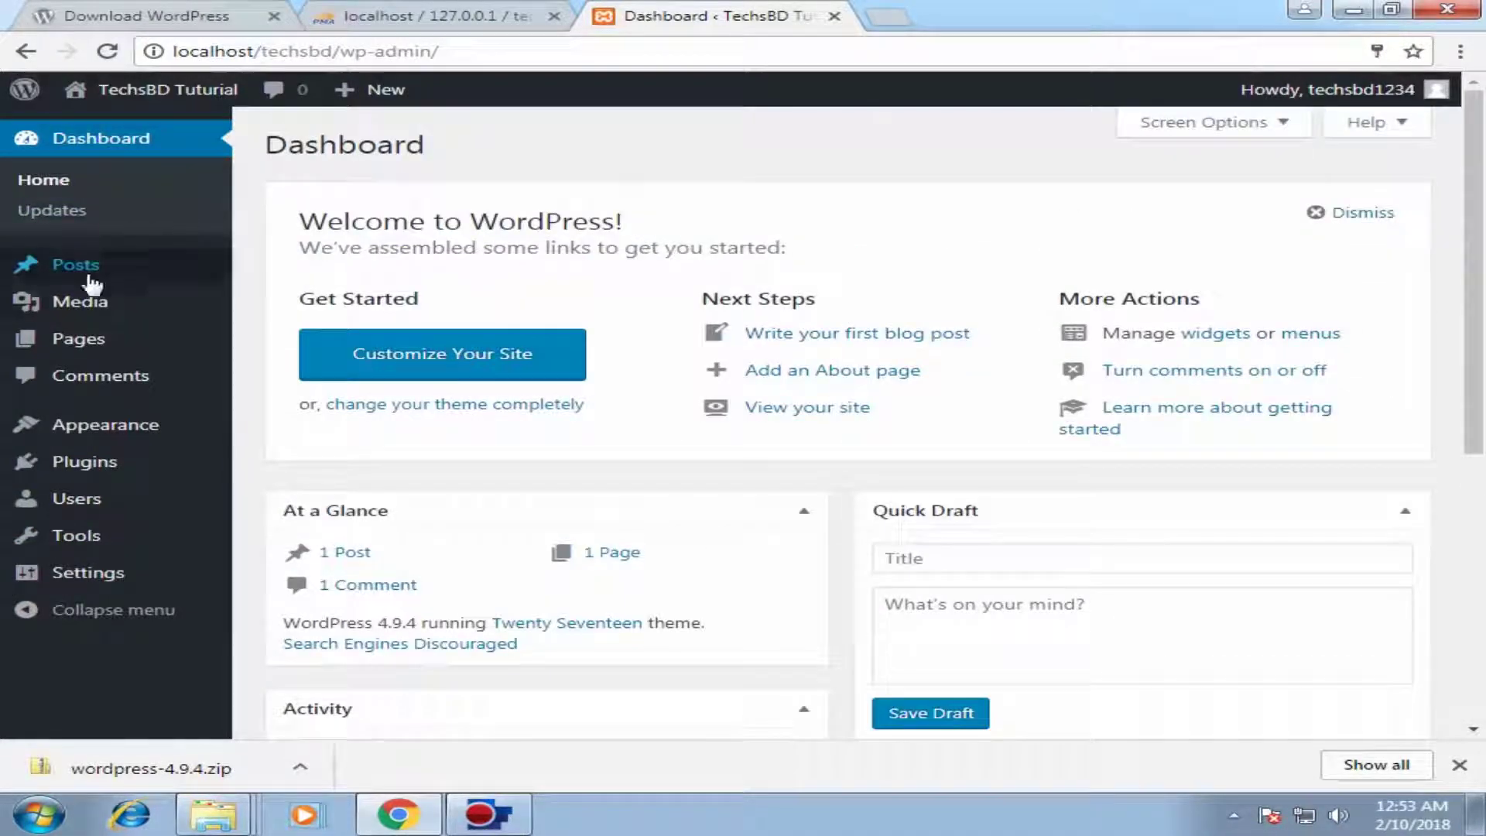
{"action": "mouse_move", "coordinate": [128, 504]}
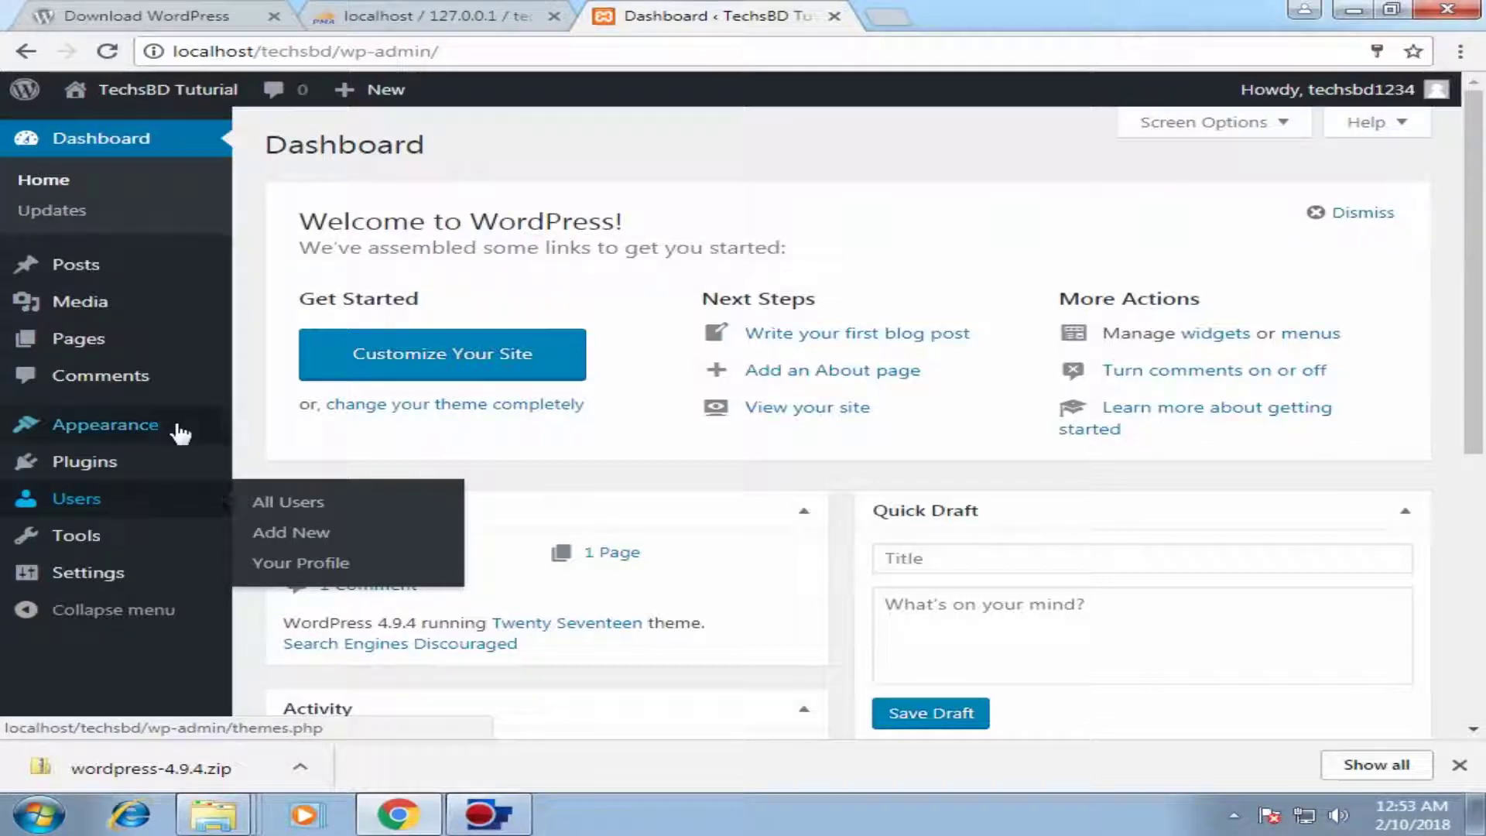
{"action": "mouse_move", "coordinate": [178, 426]}
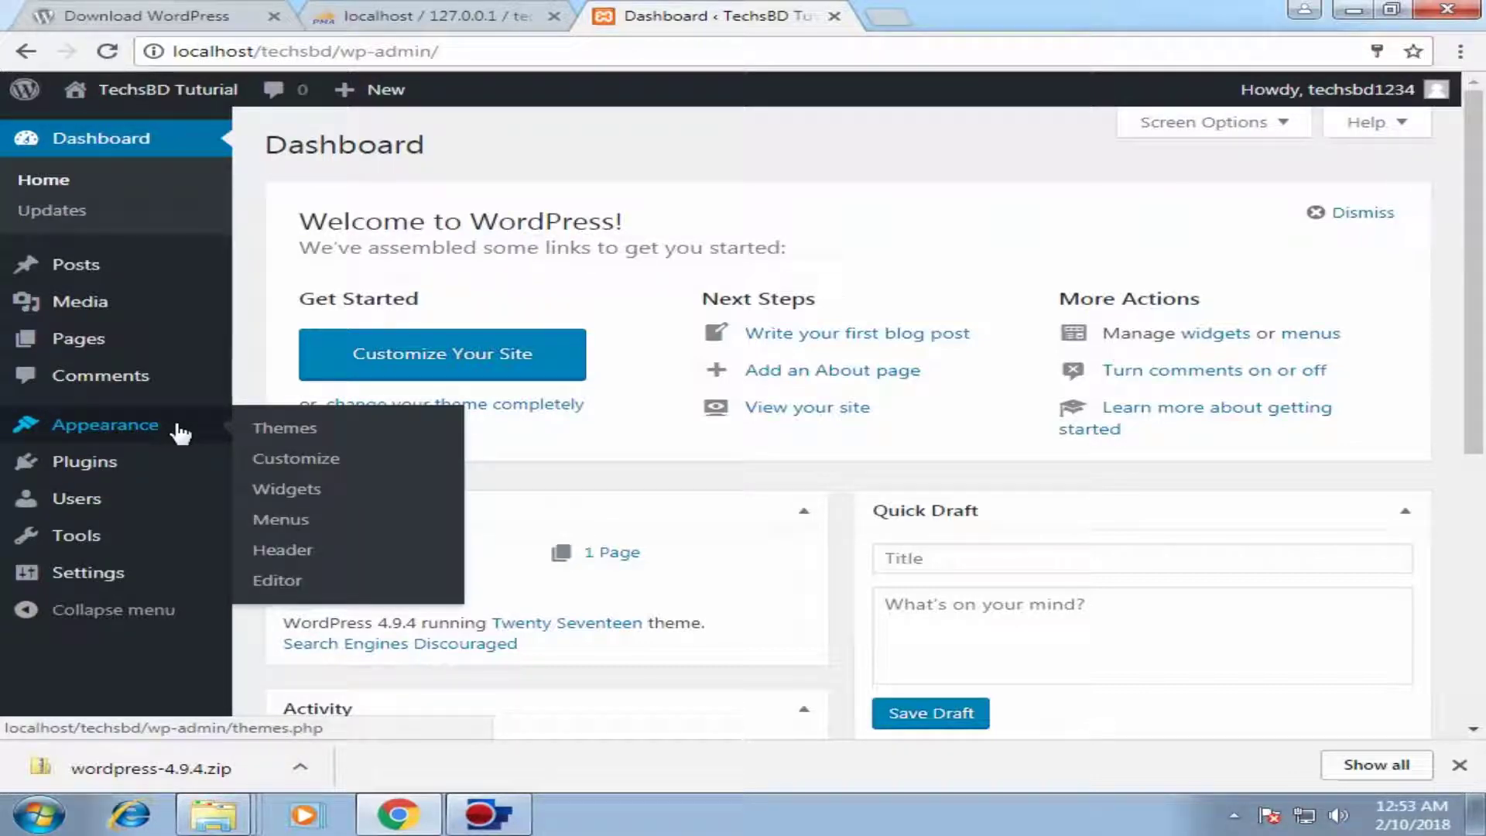